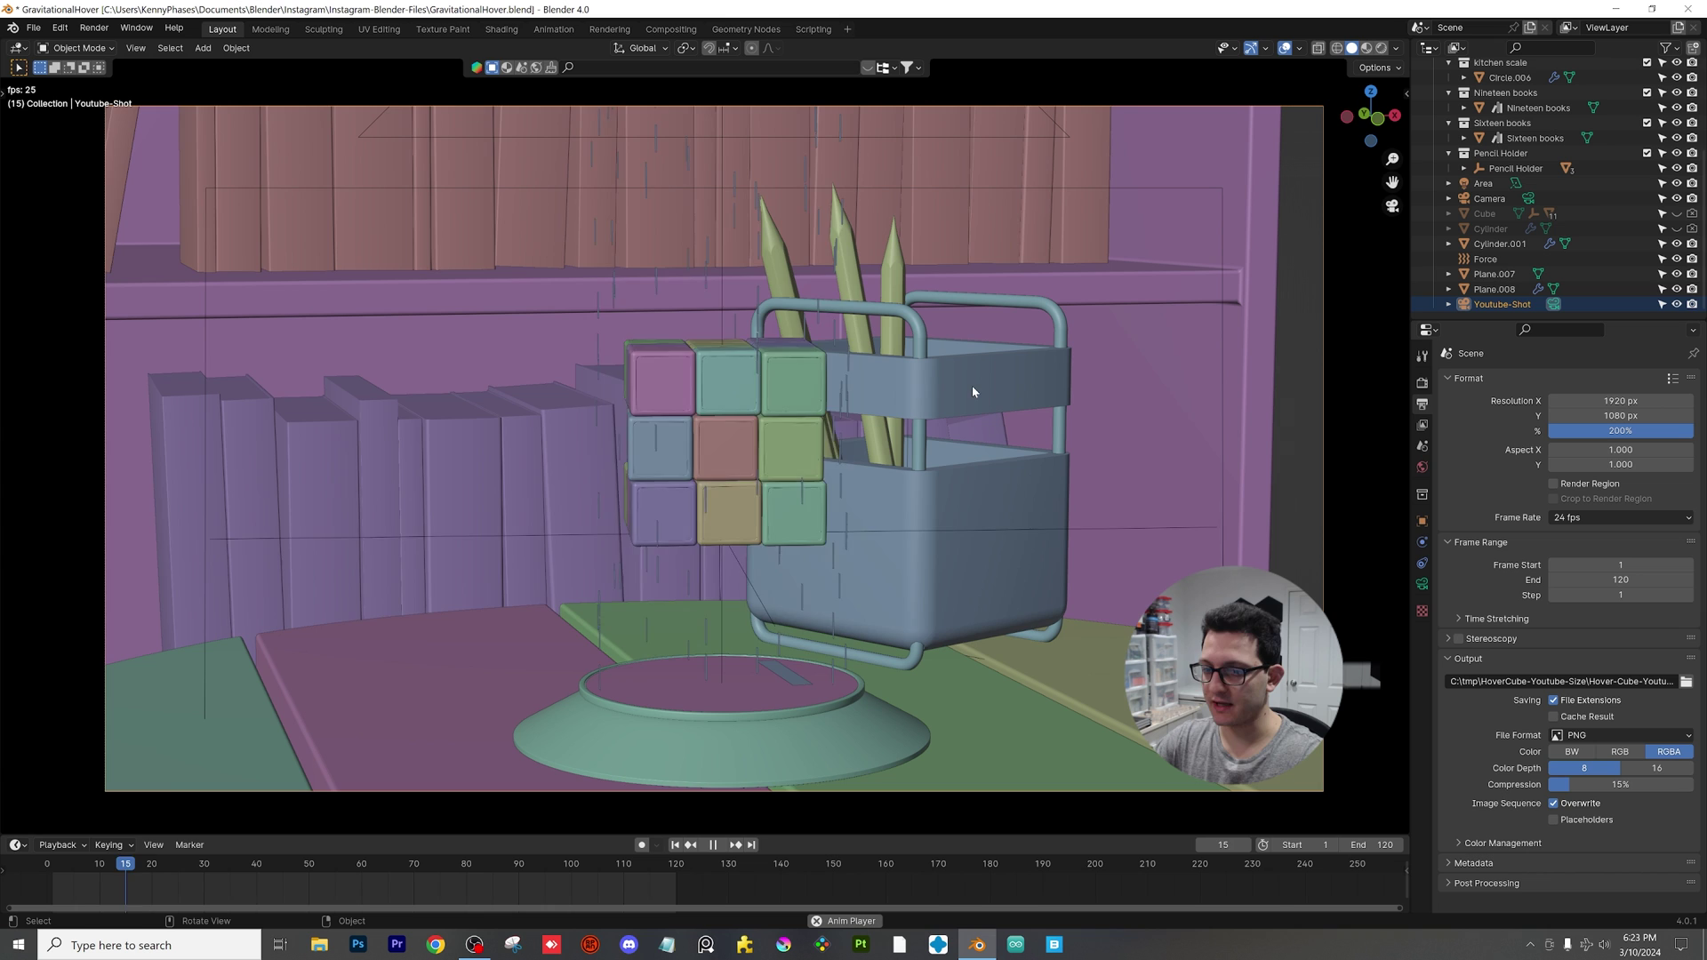
Step: Stop the hovering Rubik's cube animation playback at frame 47
{"action": "key", "text": "space"}
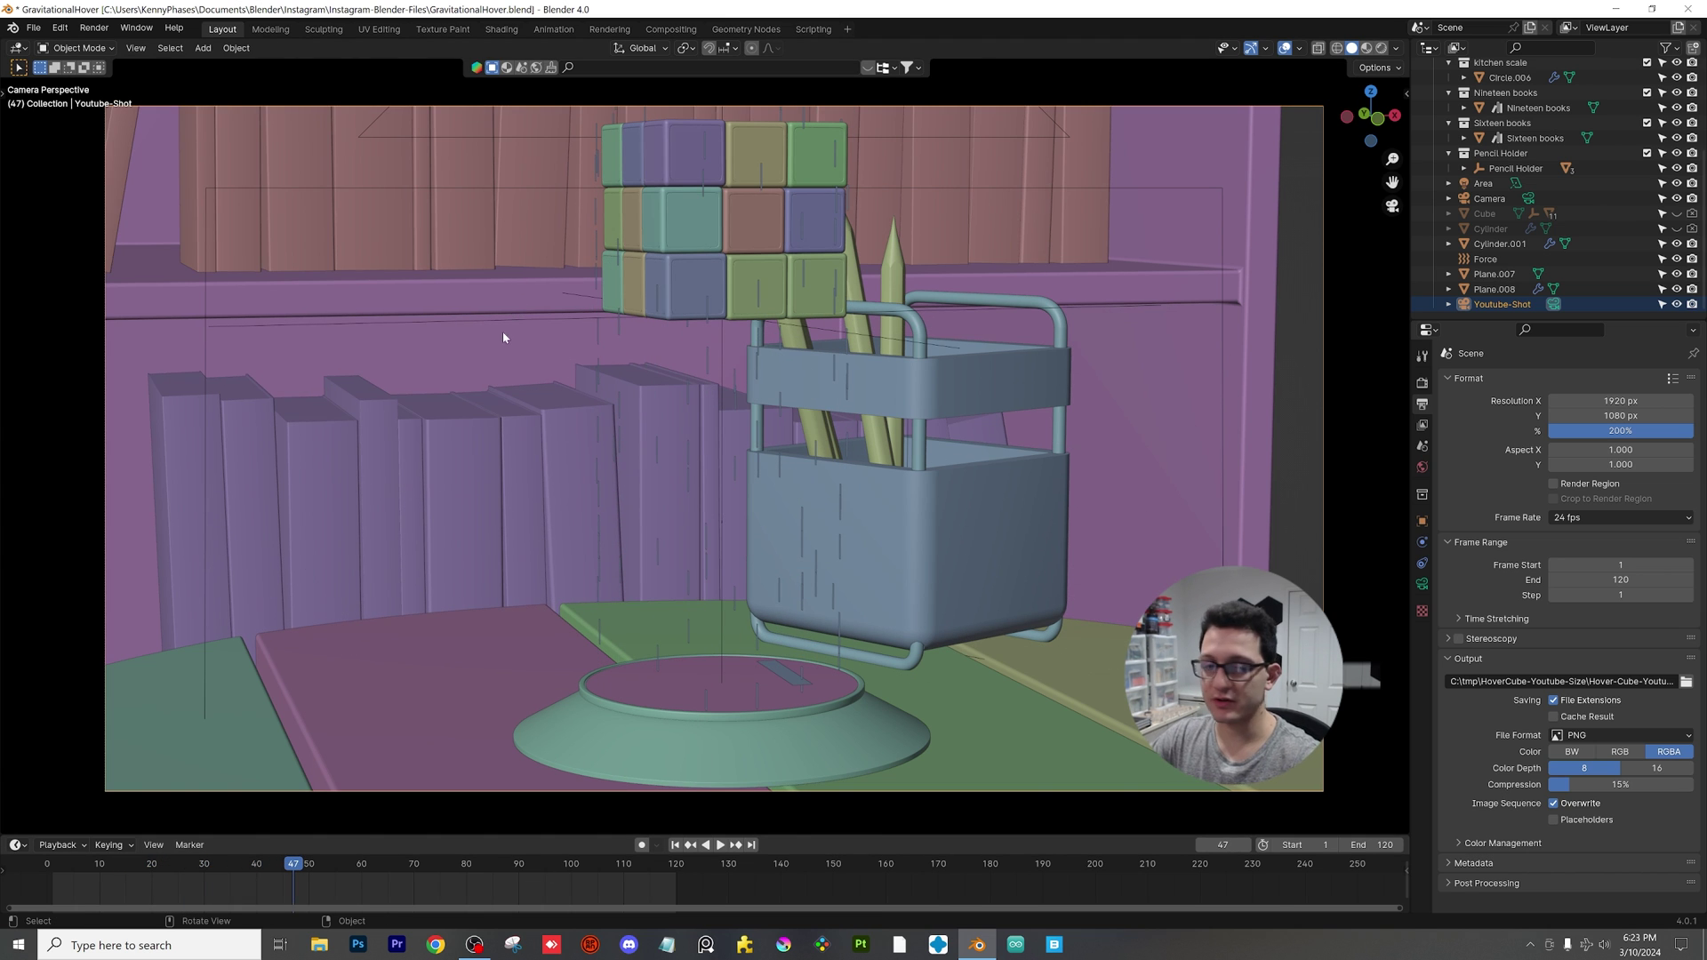
Step: Start a new General scene without saving the current project
{"action": "left_click", "coordinate": [33, 28]}
{"action": "mouse_move", "coordinate": [160, 43]}
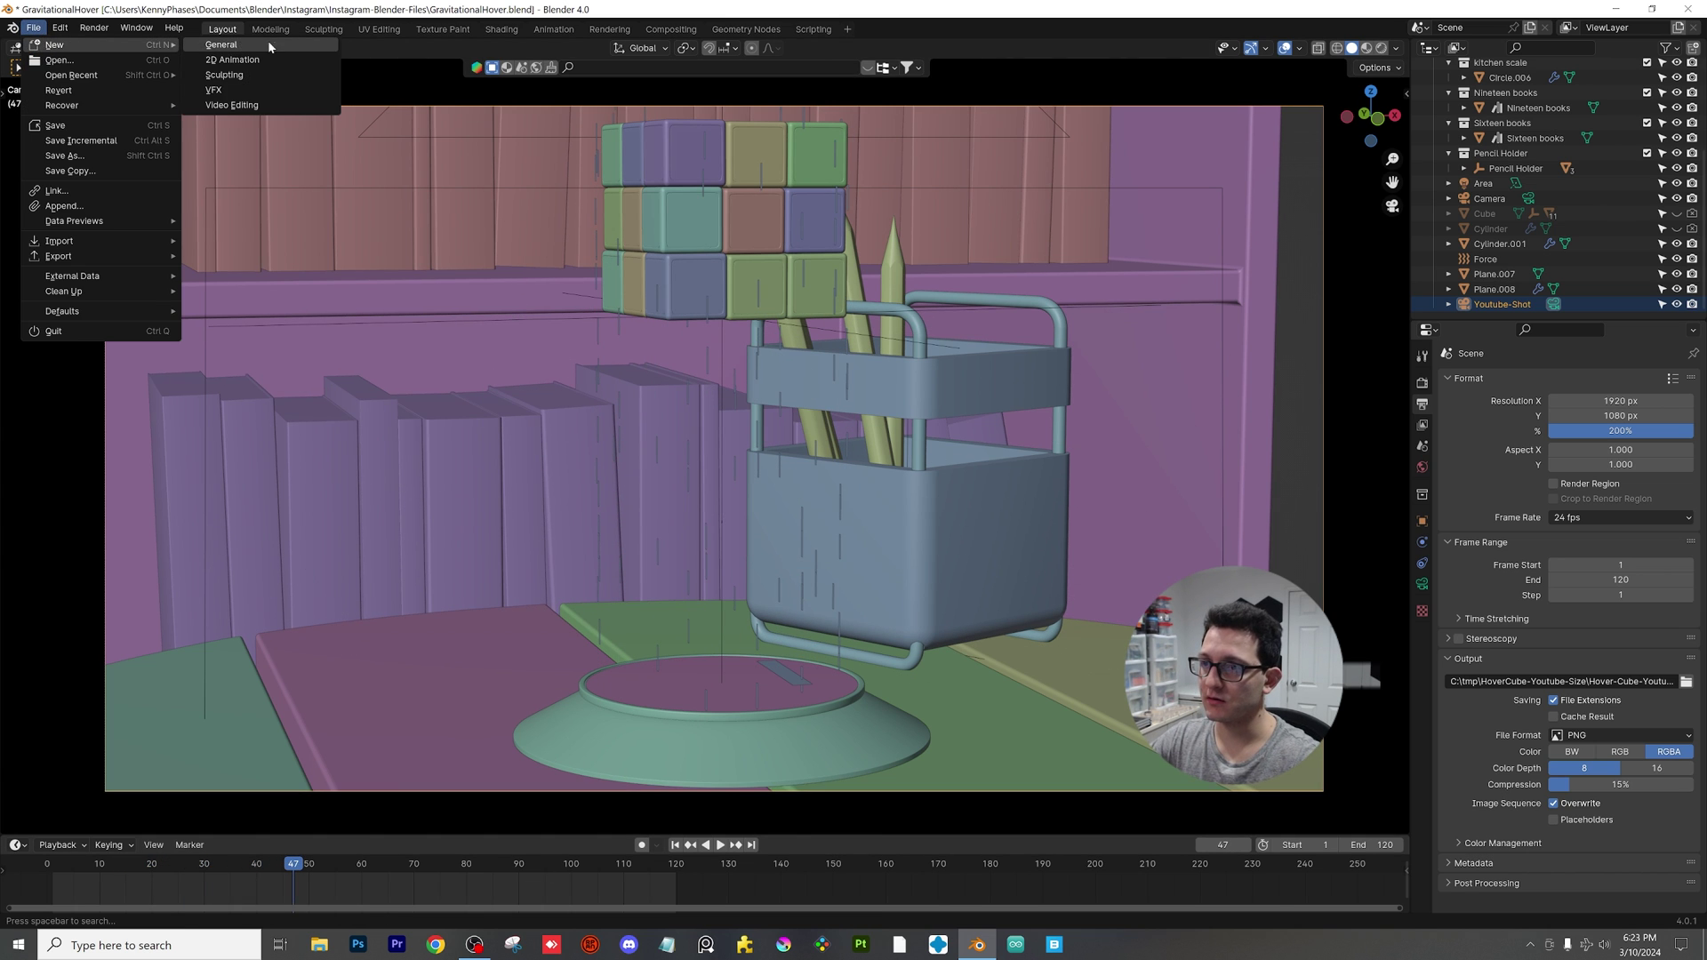
{"action": "left_click", "coordinate": [268, 41]}
{"action": "left_click", "coordinate": [762, 501]}
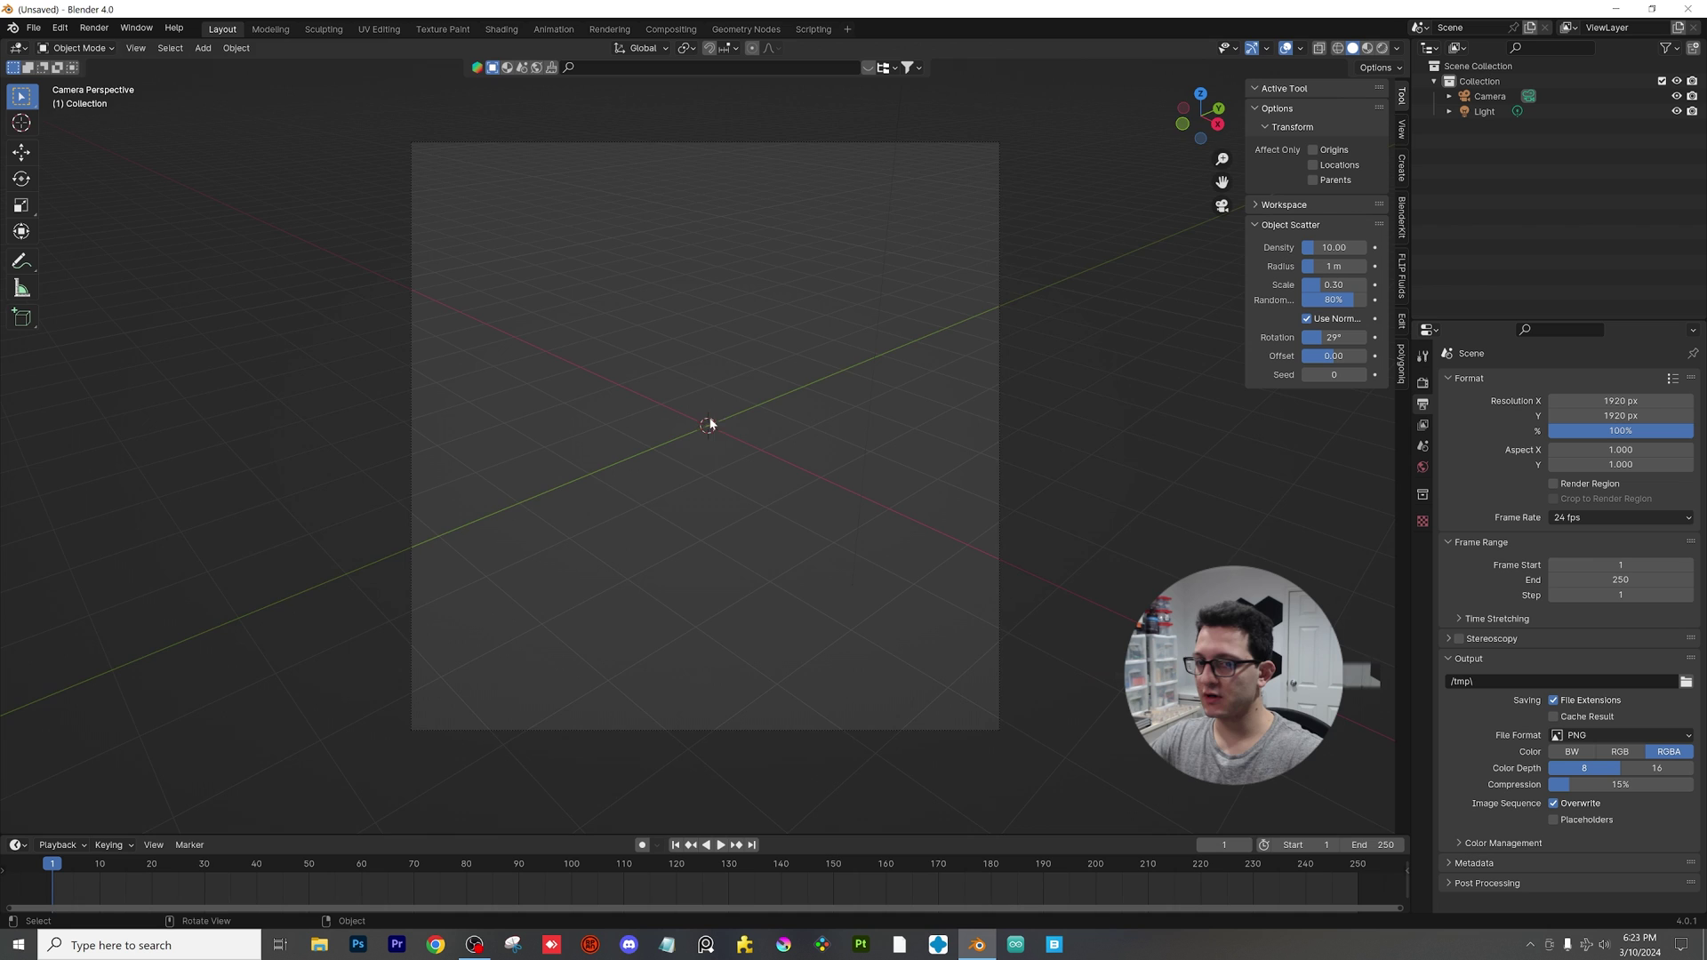
Step: Delete the default light from the scene
{"action": "middle_click_drag", "start_coordinate": [709, 424], "coordinate": [576, 305]}
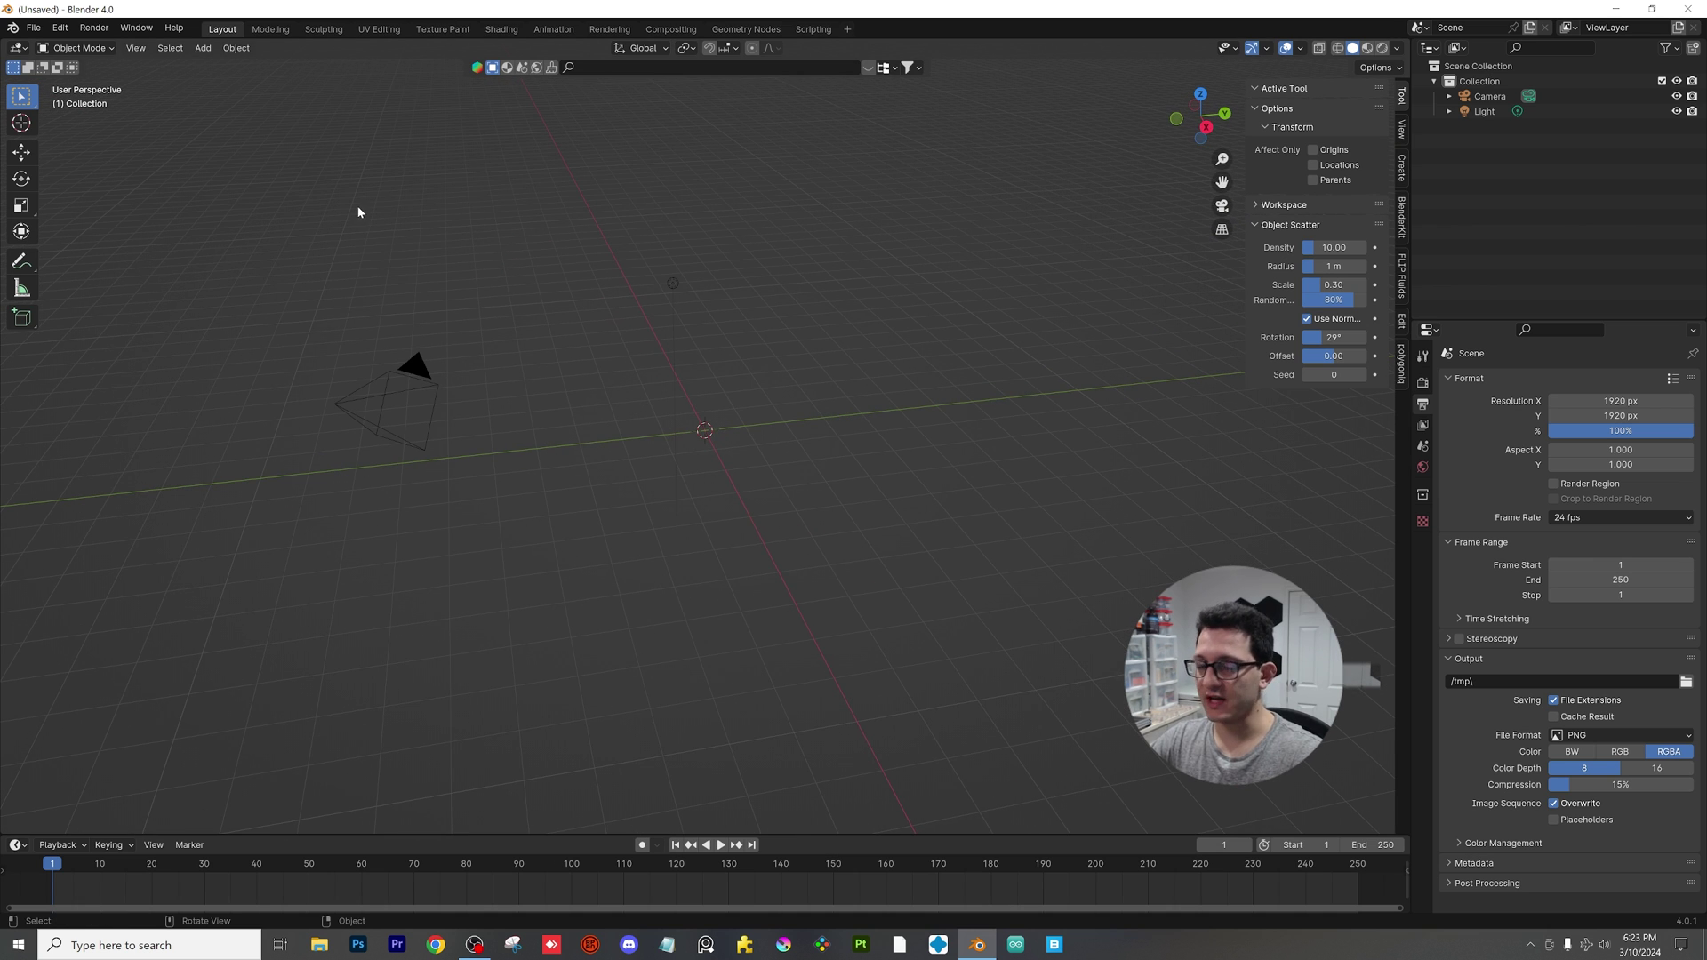
{"action": "left_click", "coordinate": [679, 302]}
{"action": "key", "text": "x"}
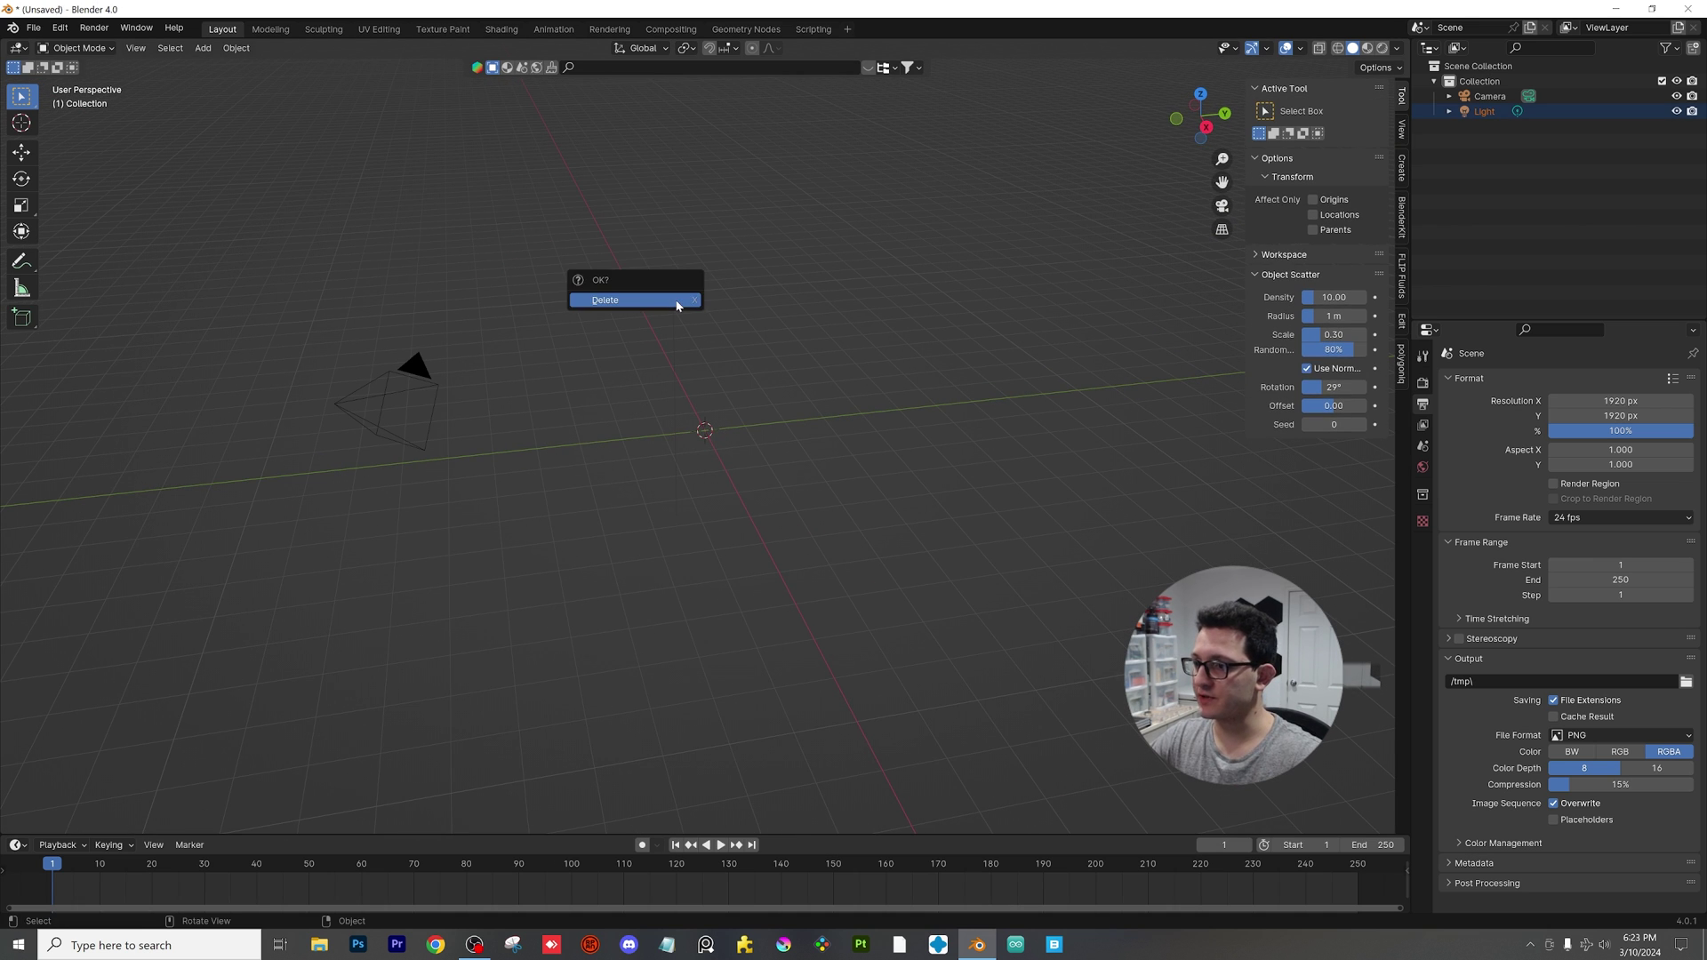
{"action": "left_click", "coordinate": [683, 300]}
Step: Add a mesh cube at the origin and orbit around it
{"action": "left_click", "coordinate": [203, 48]}
{"action": "mouse_move", "coordinate": [218, 65]}
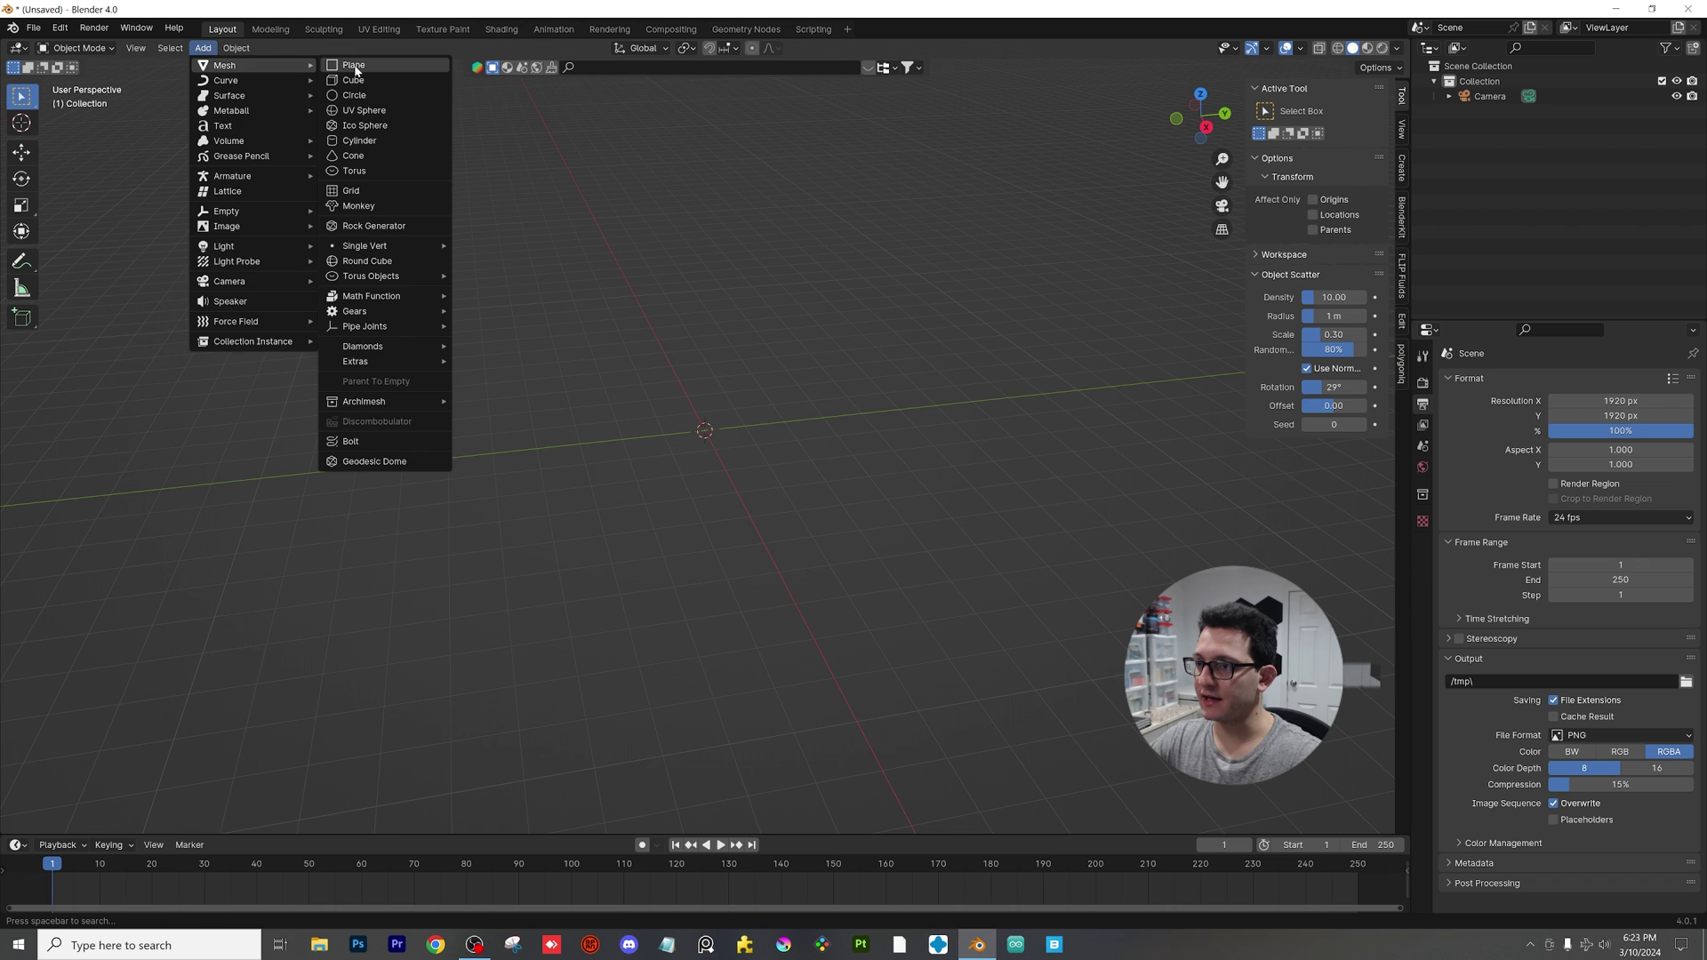
{"action": "left_click", "coordinate": [349, 83]}
{"action": "middle_click_drag", "start_coordinate": [737, 417], "coordinate": [667, 443]}
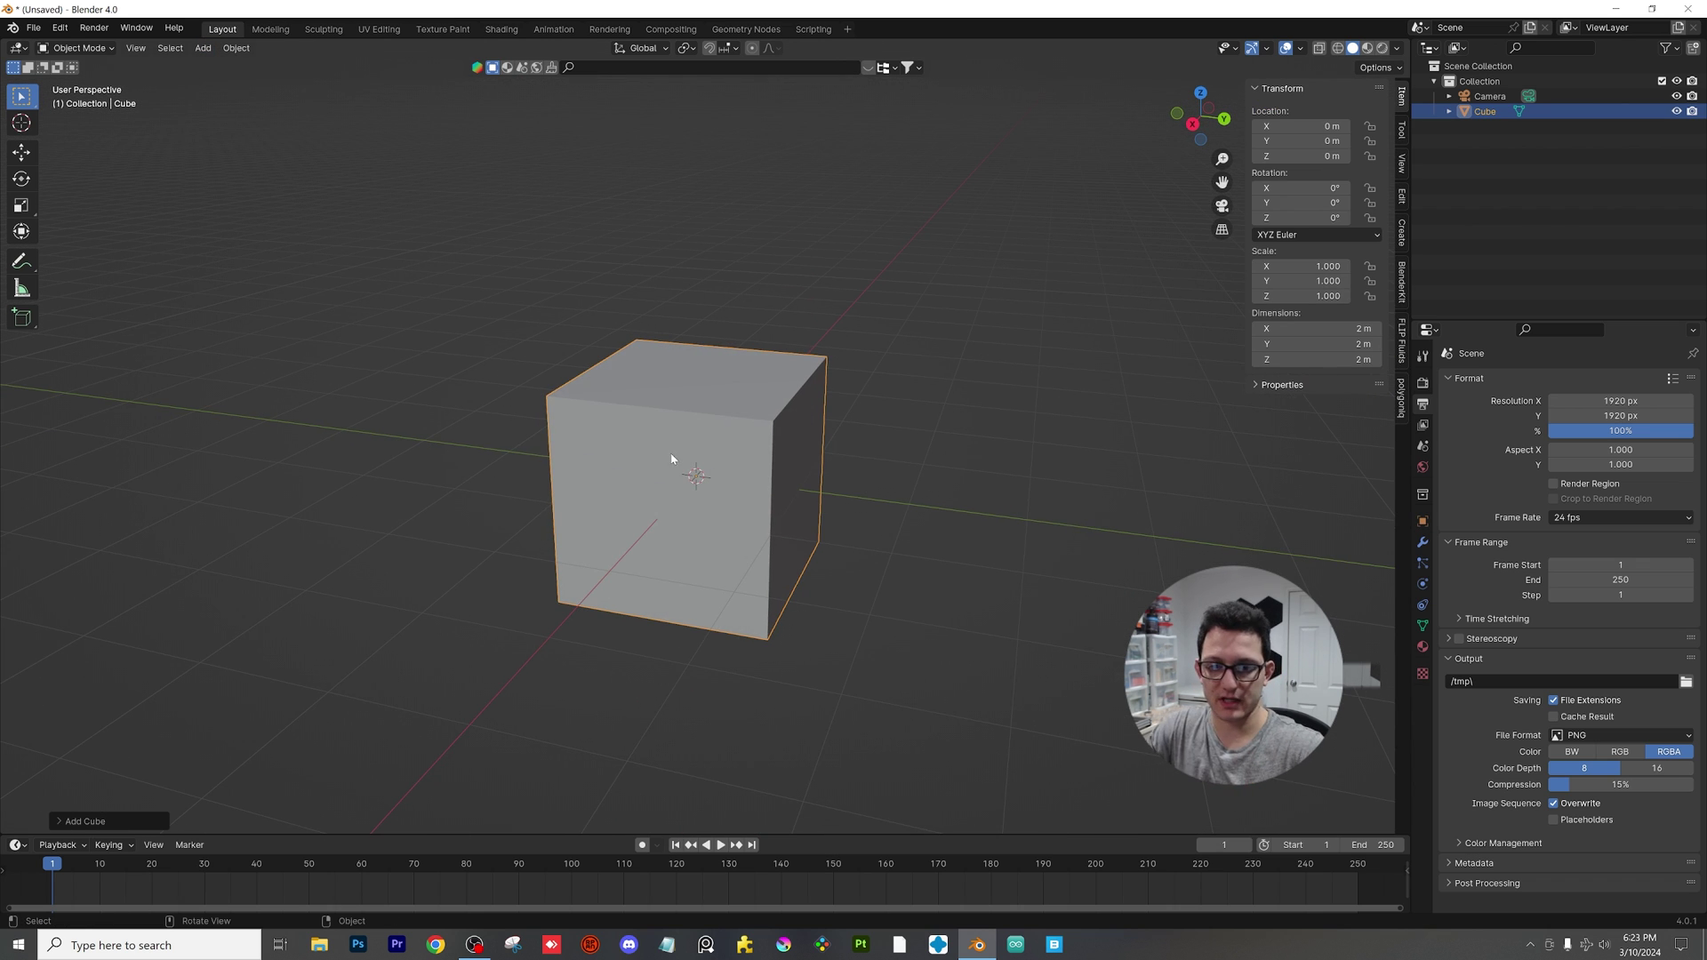
{"action": "scroll", "coordinate": [725, 413], "scroll_direction": "up", "scroll_amount": 2}
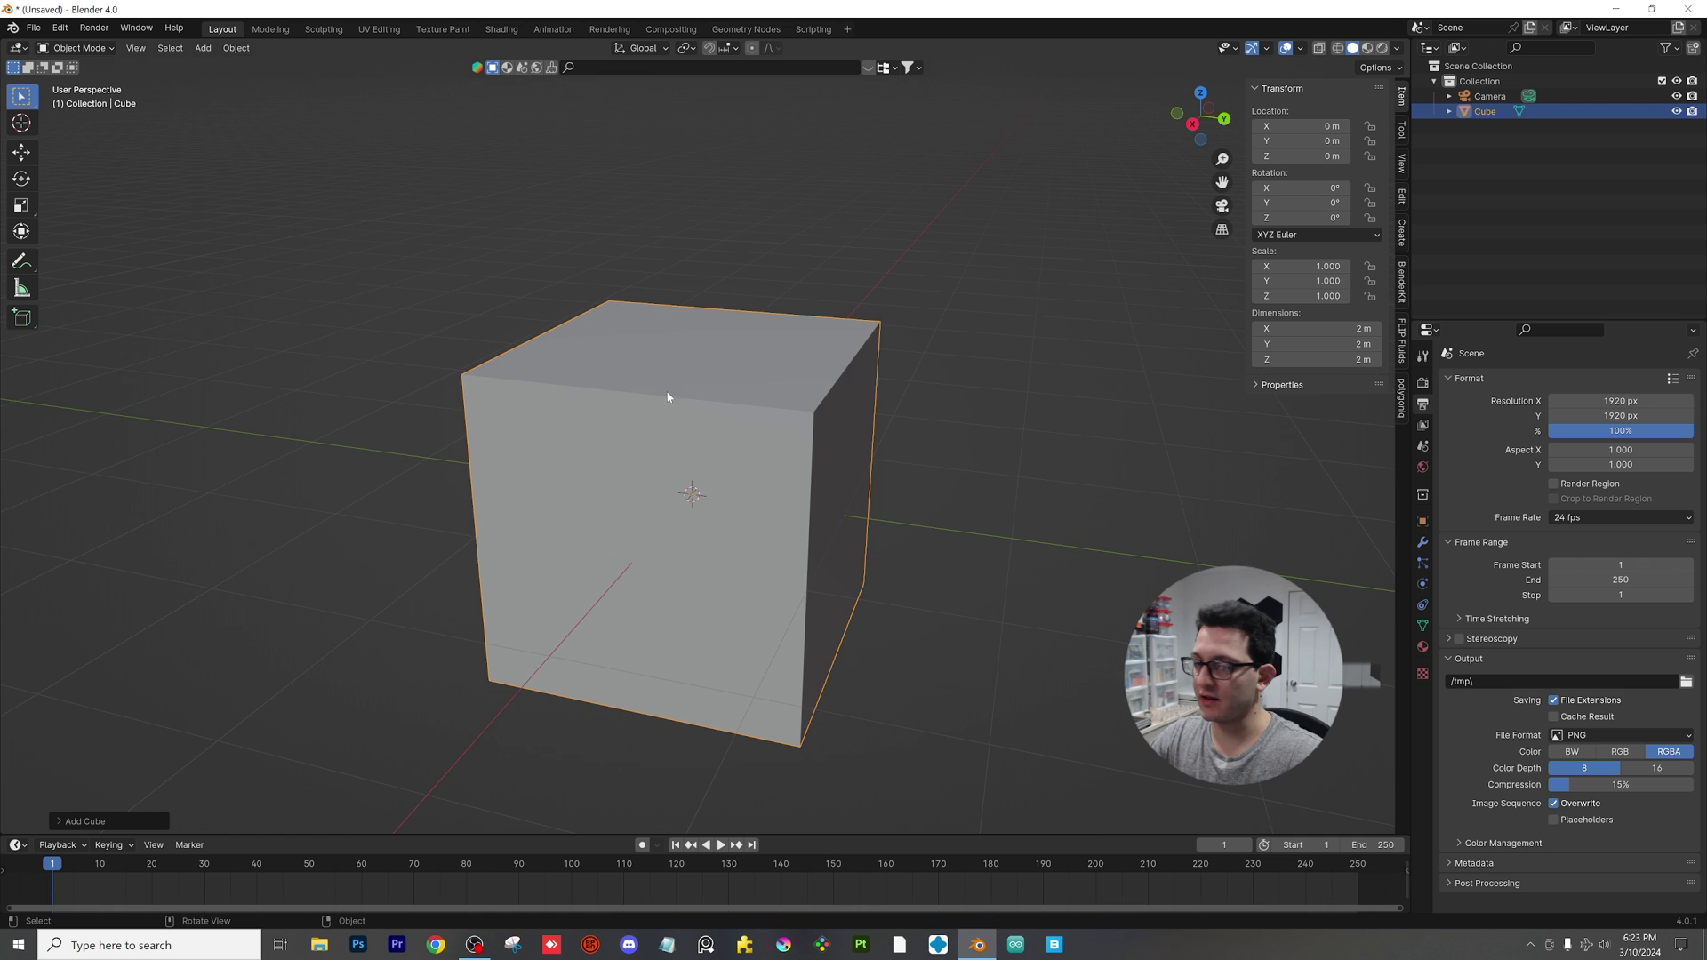
{"action": "scroll", "coordinate": [686, 396], "scroll_direction": "down", "scroll_amount": 2}
Step: Add a Force field object around the cube
{"action": "left_click", "coordinate": [204, 48]}
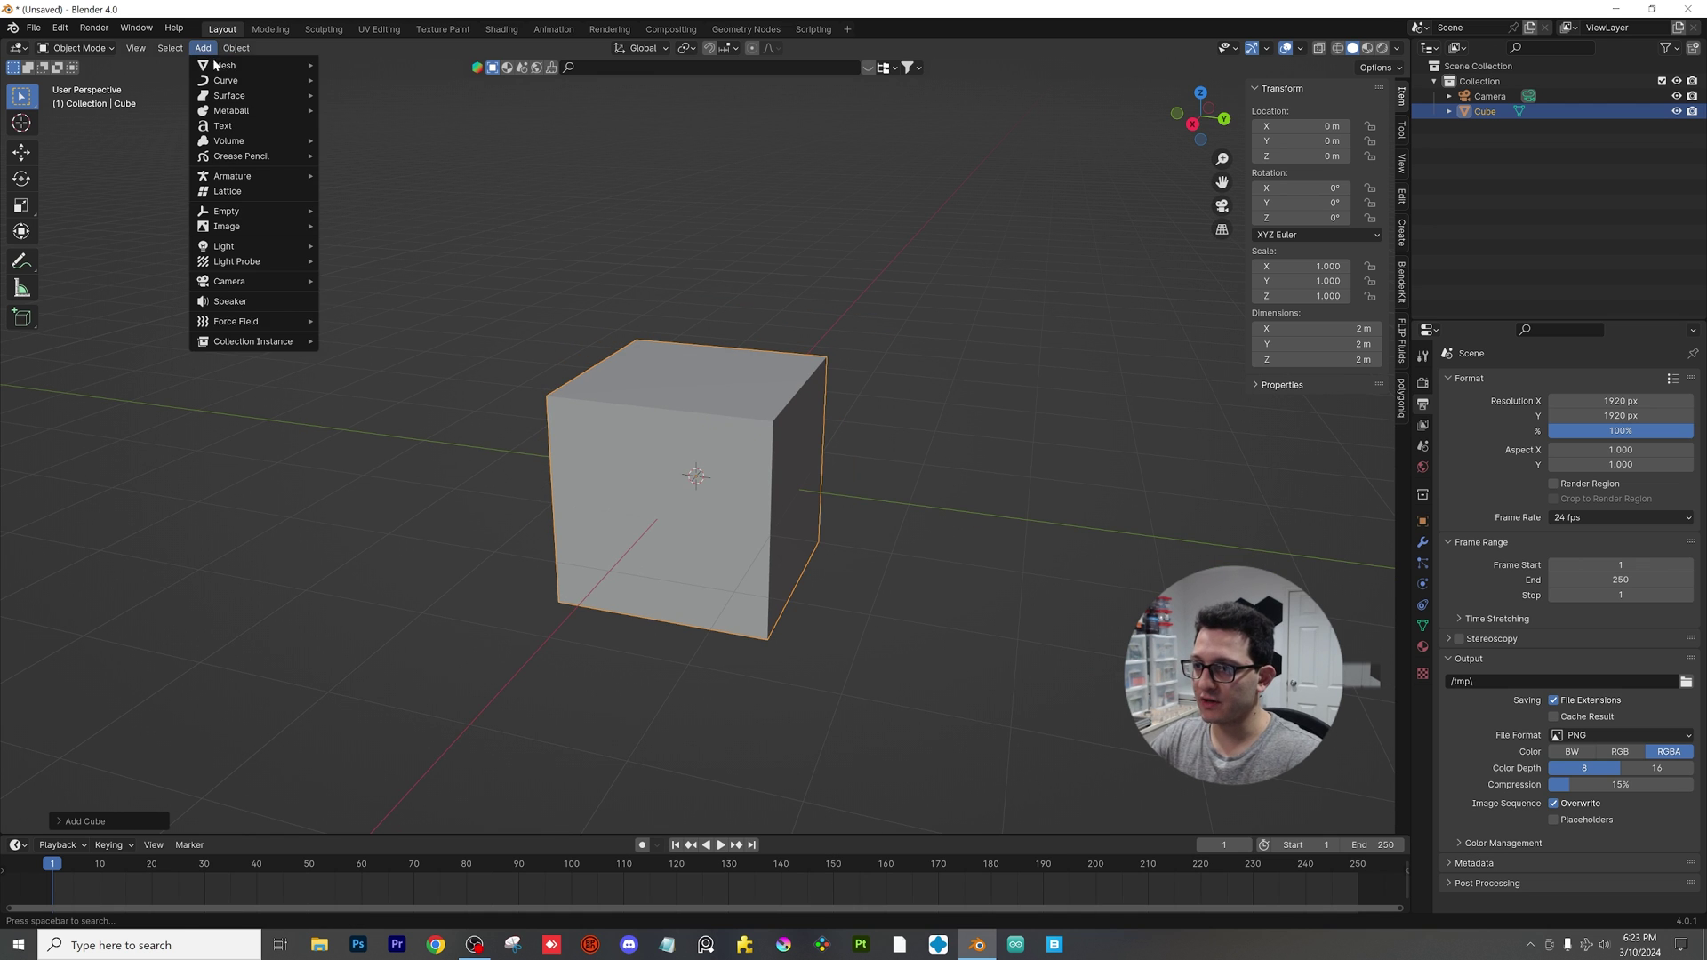
{"action": "mouse_move", "coordinate": [285, 322]}
{"action": "left_click", "coordinate": [376, 323]}
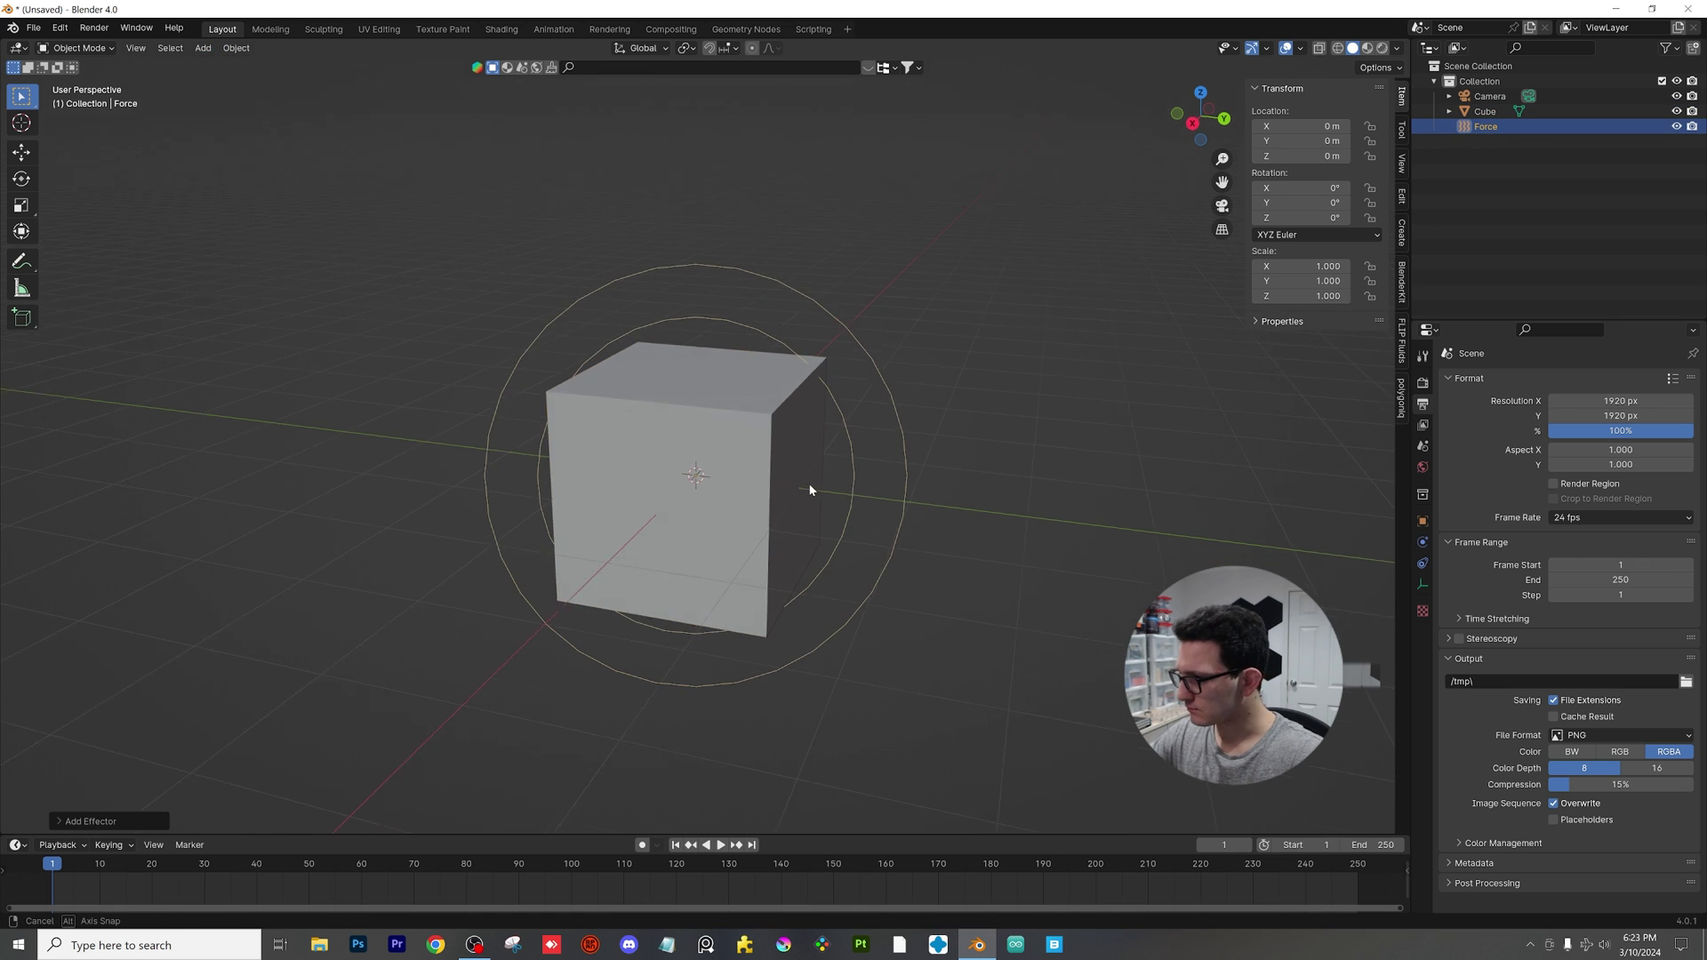
{"action": "scroll", "coordinate": [845, 476], "scroll_direction": "up", "scroll_amount": 2}
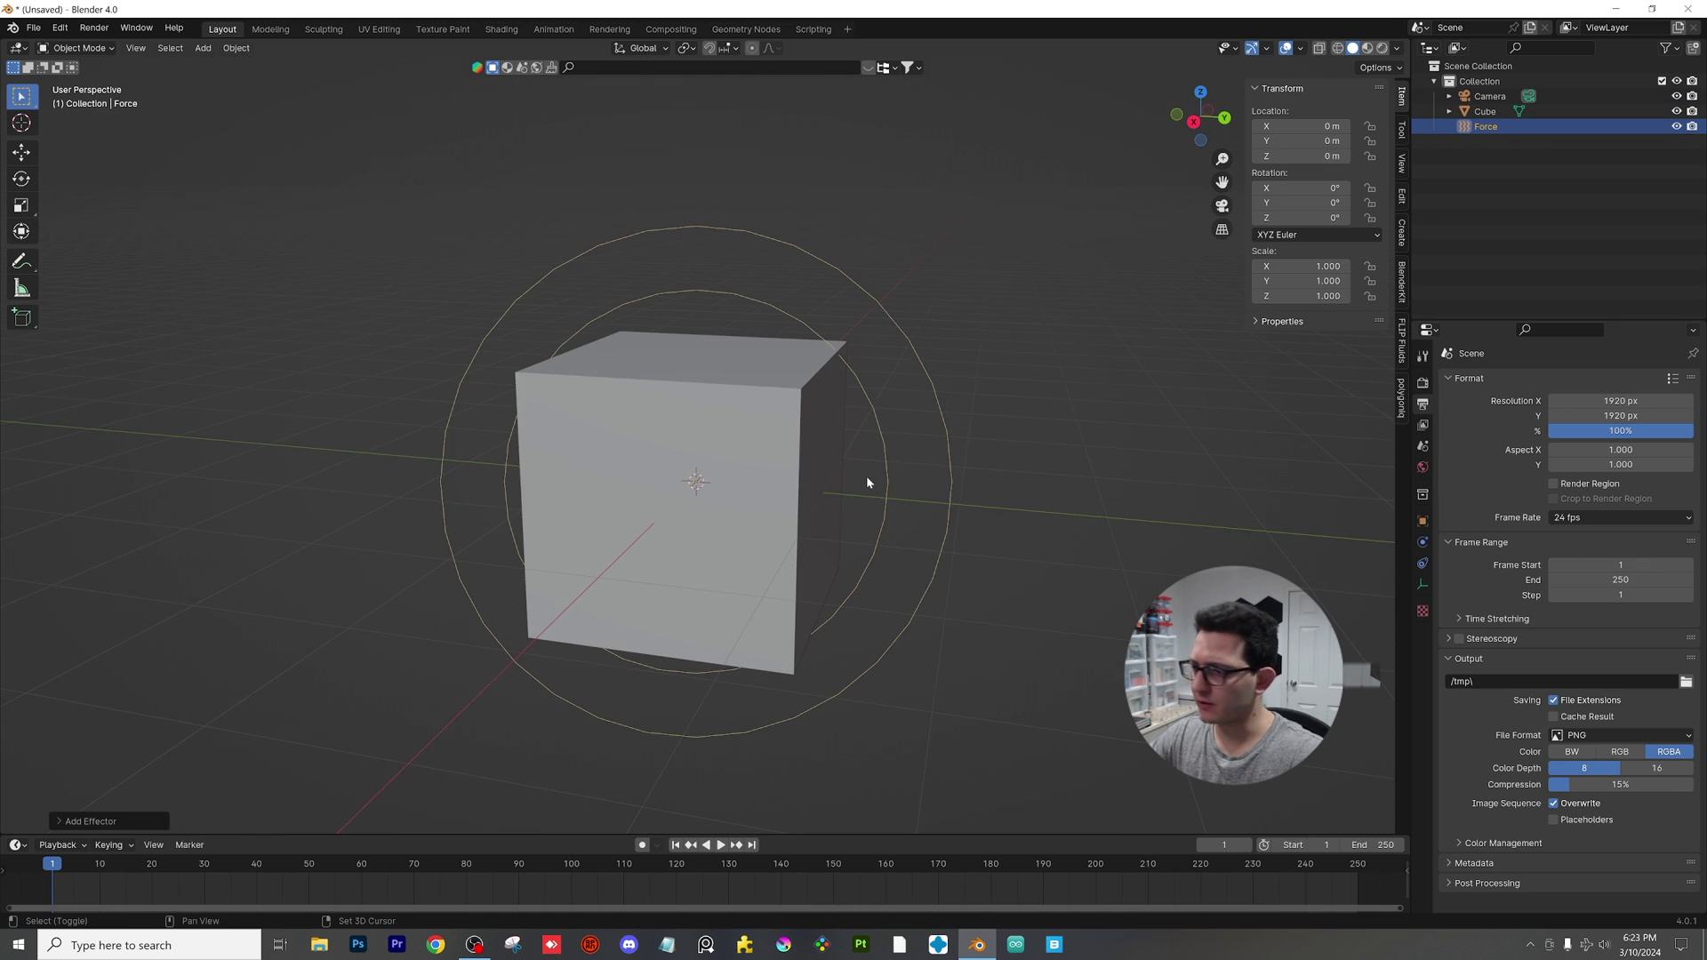
Step: Set the force field's Strength to -50, keeping the shape as Point
{"action": "left_click", "coordinate": [1424, 544]}
{"action": "double_click", "coordinate": [1583, 515]}
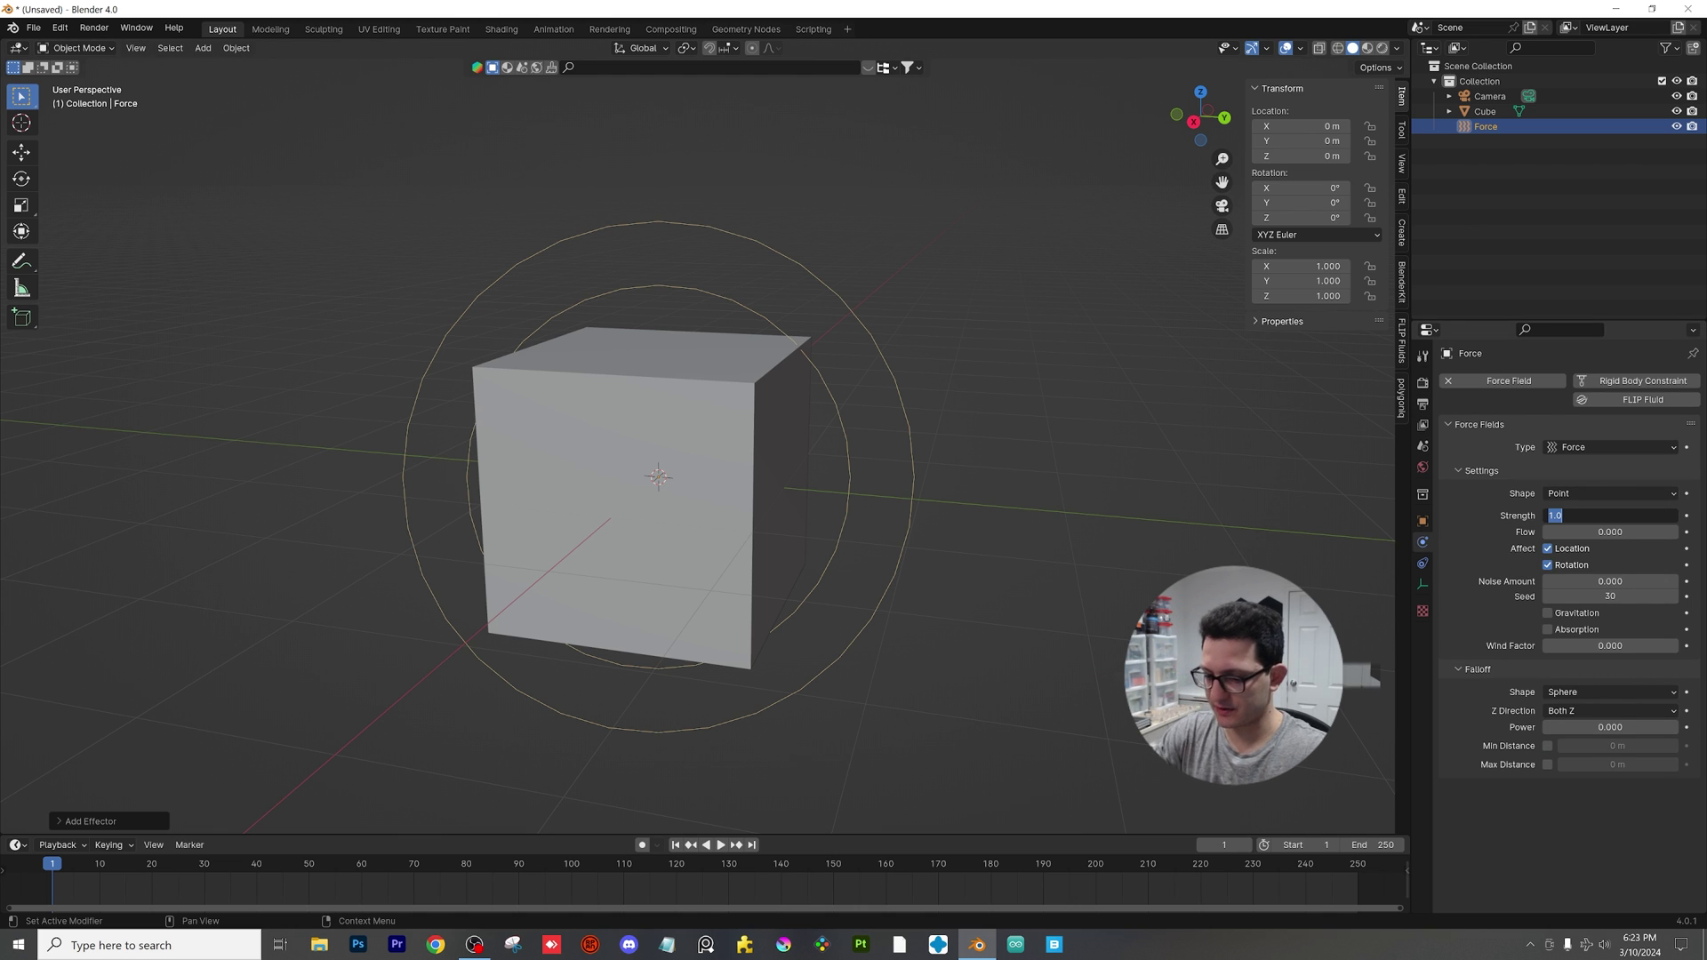
{"action": "type", "text": "-50"}
{"action": "key", "text": "Return"}
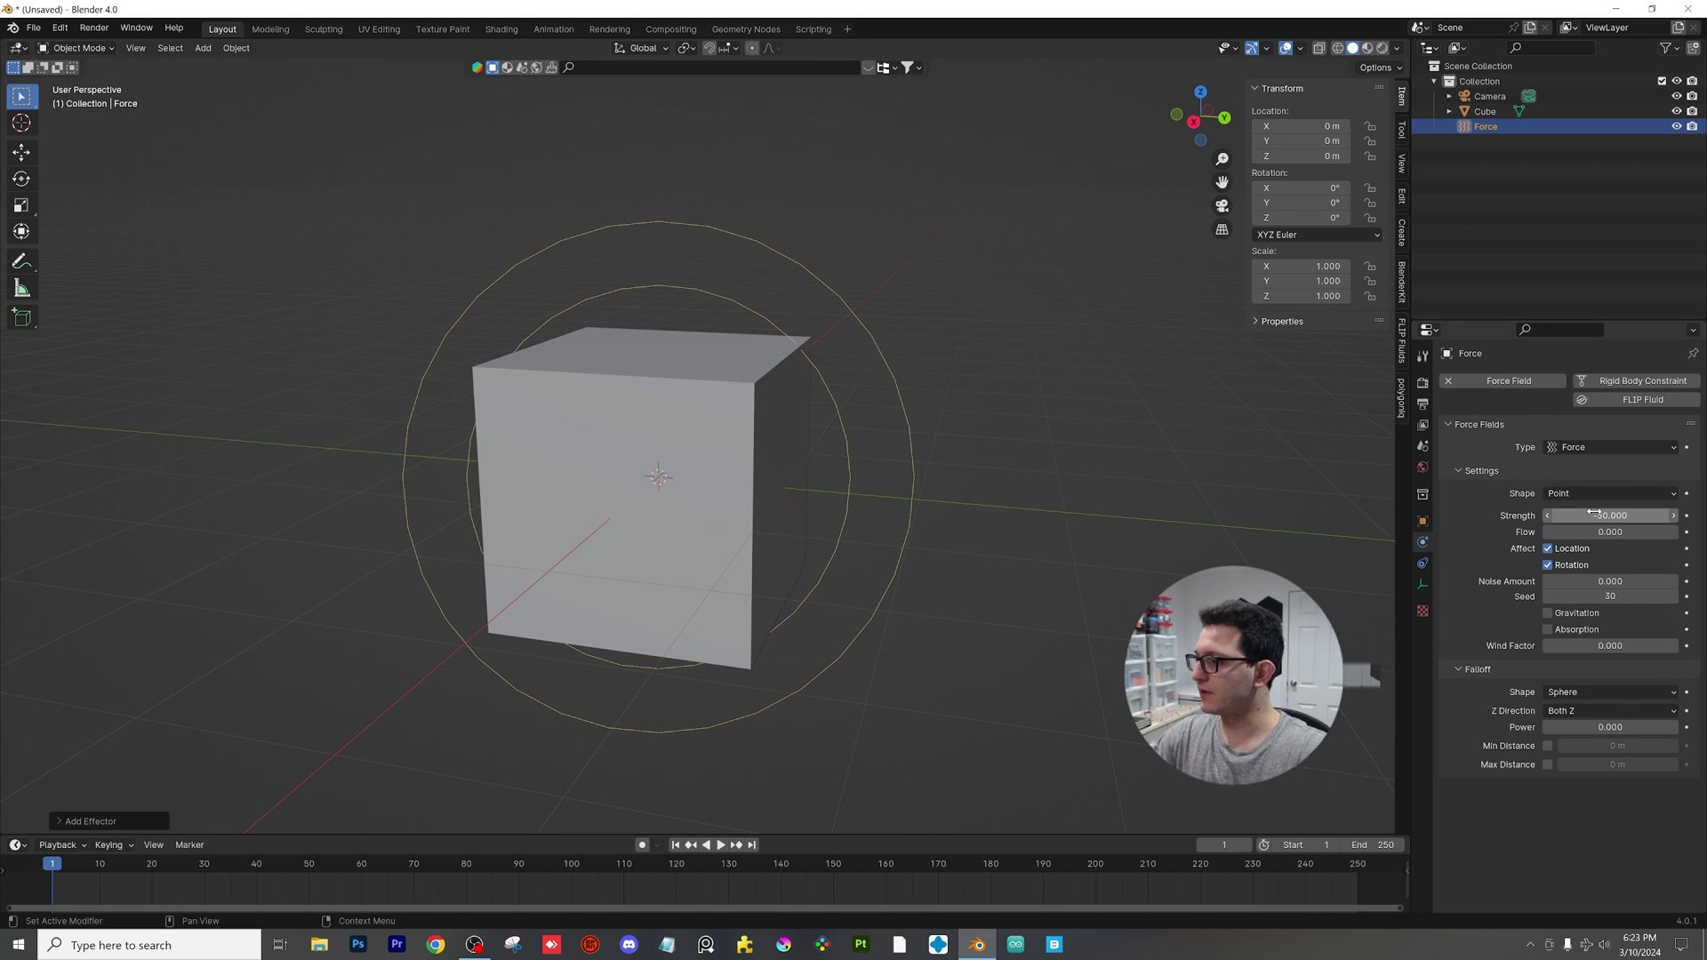
{"action": "left_click", "coordinate": [1583, 496]}
{"action": "left_click", "coordinate": [1581, 497]}
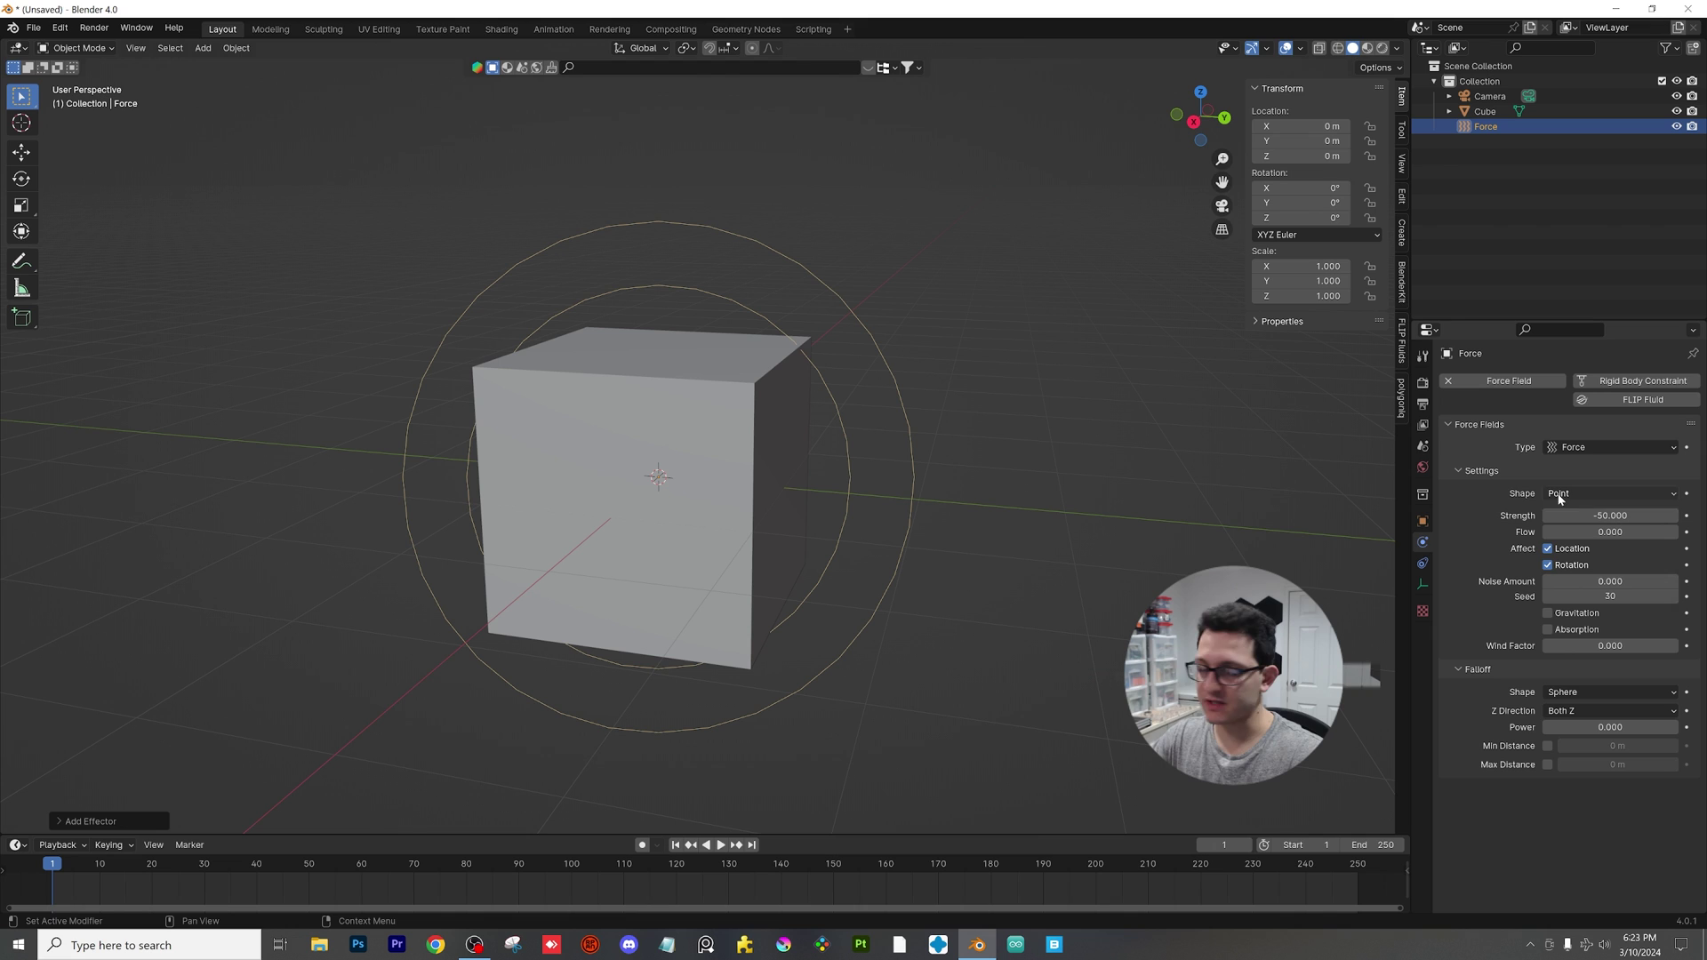
Step: Set the scene's Gravity Z value to 0 m/s²
{"action": "left_click", "coordinate": [1424, 447]}
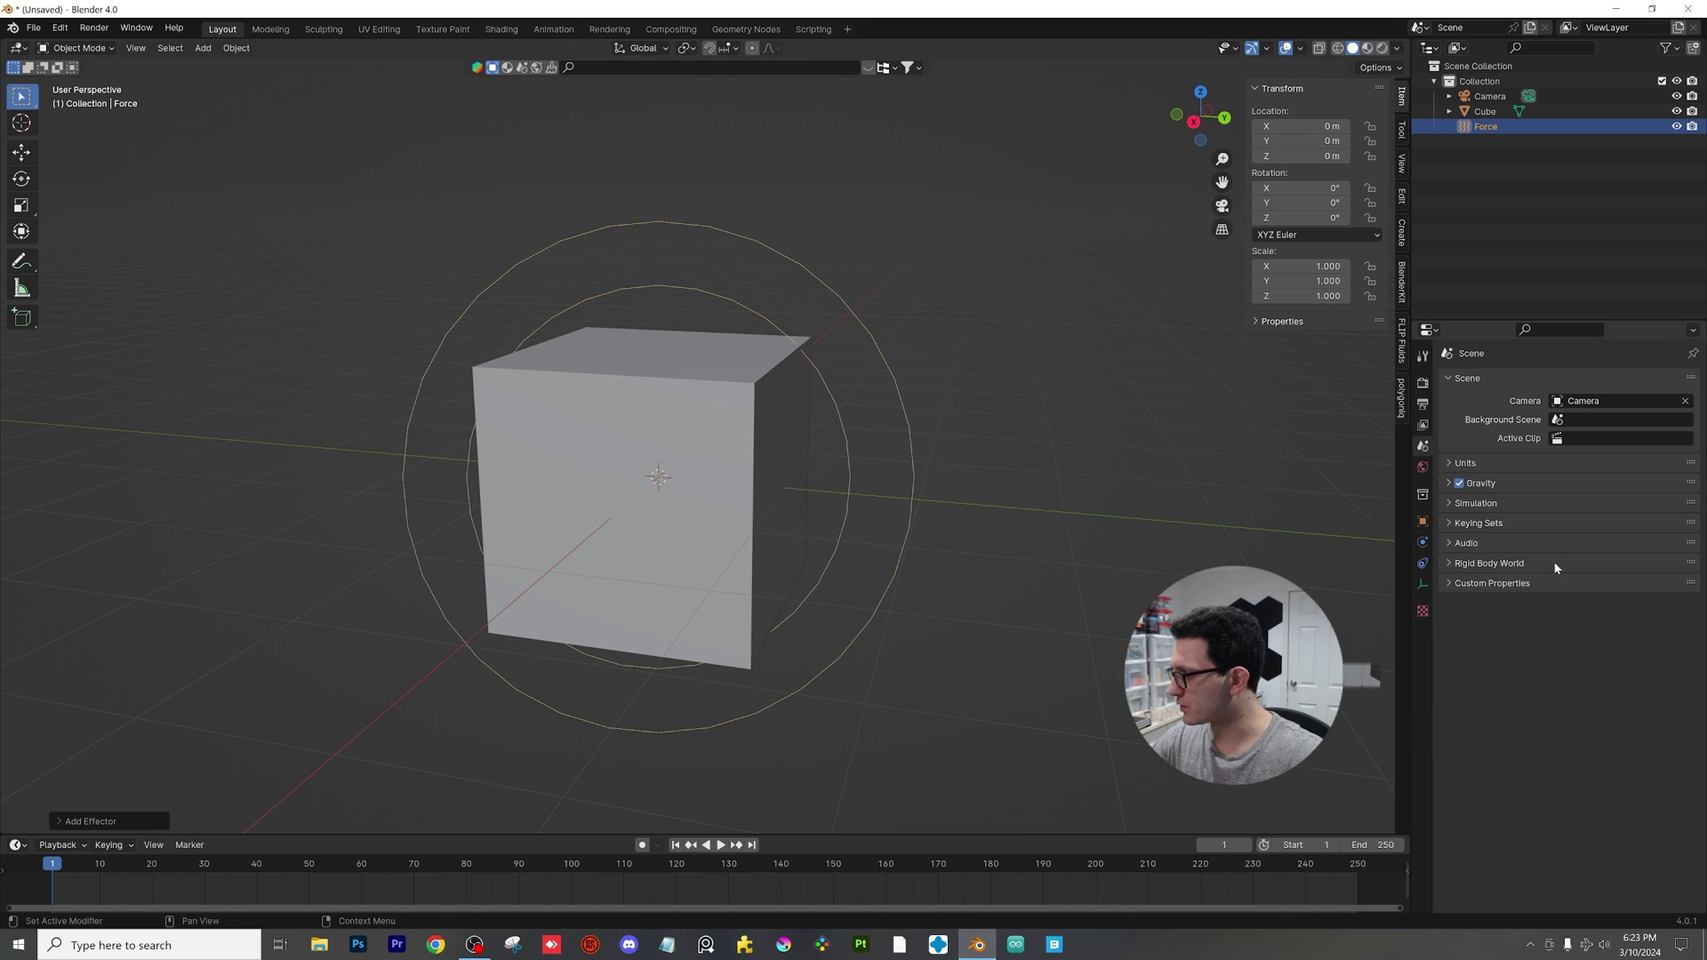
{"action": "left_click", "coordinate": [1497, 482]}
{"action": "left_click", "coordinate": [1601, 536]}
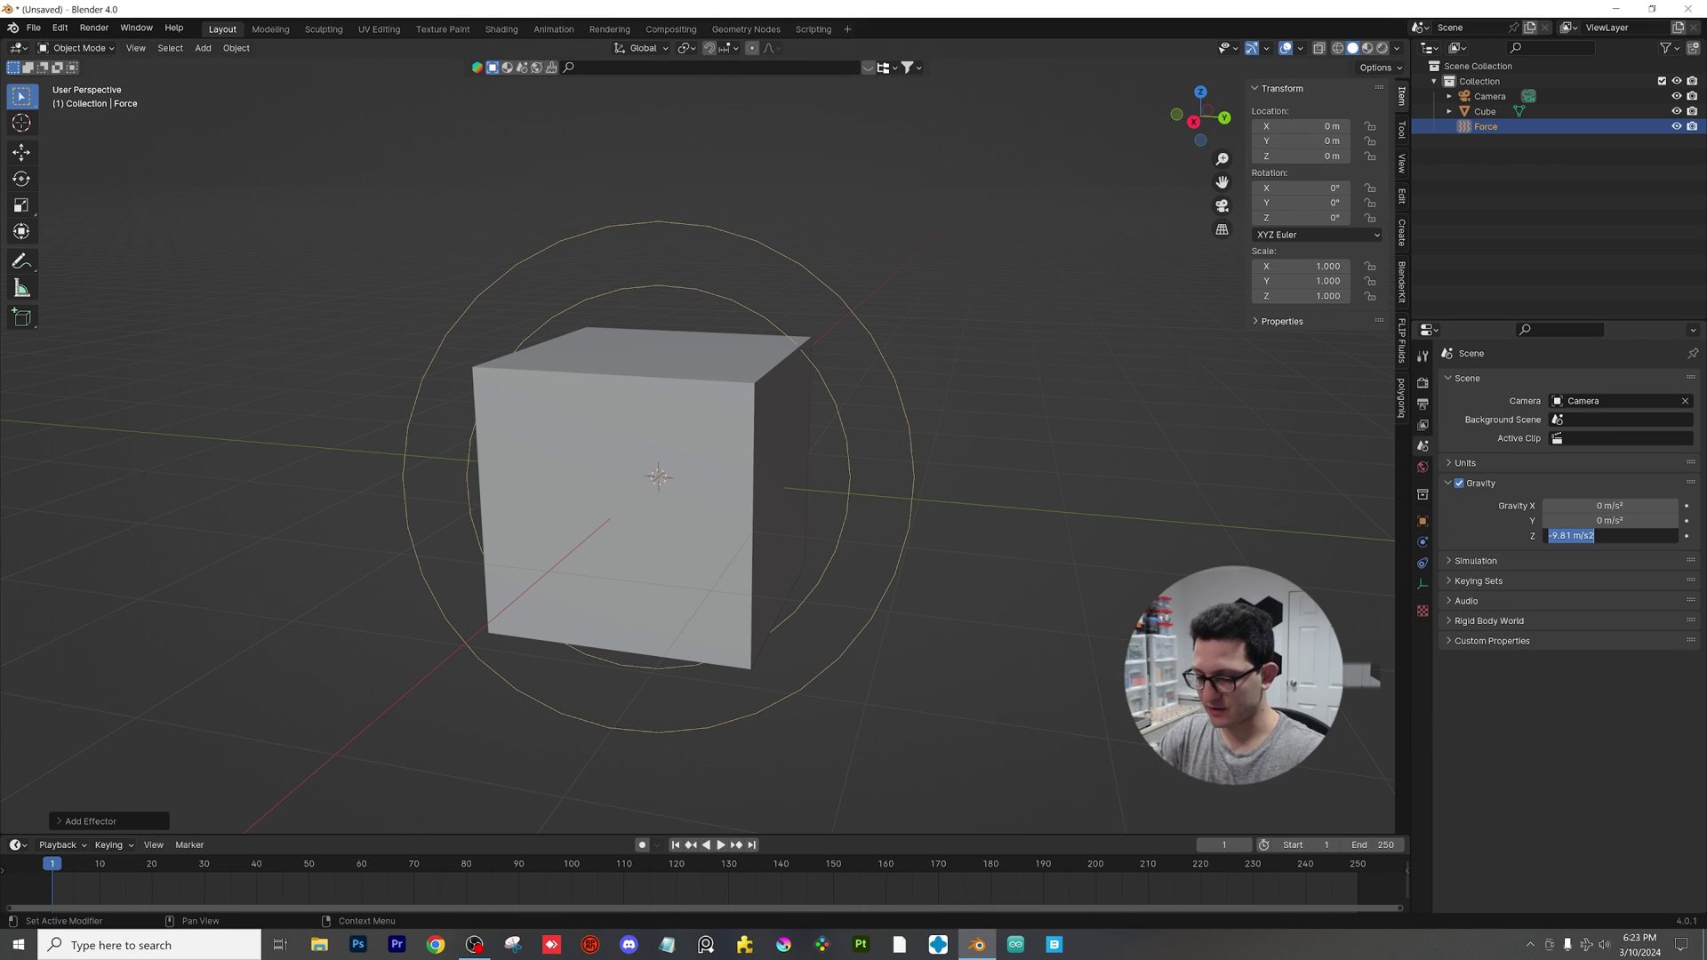
{"action": "type", "text": "0"}
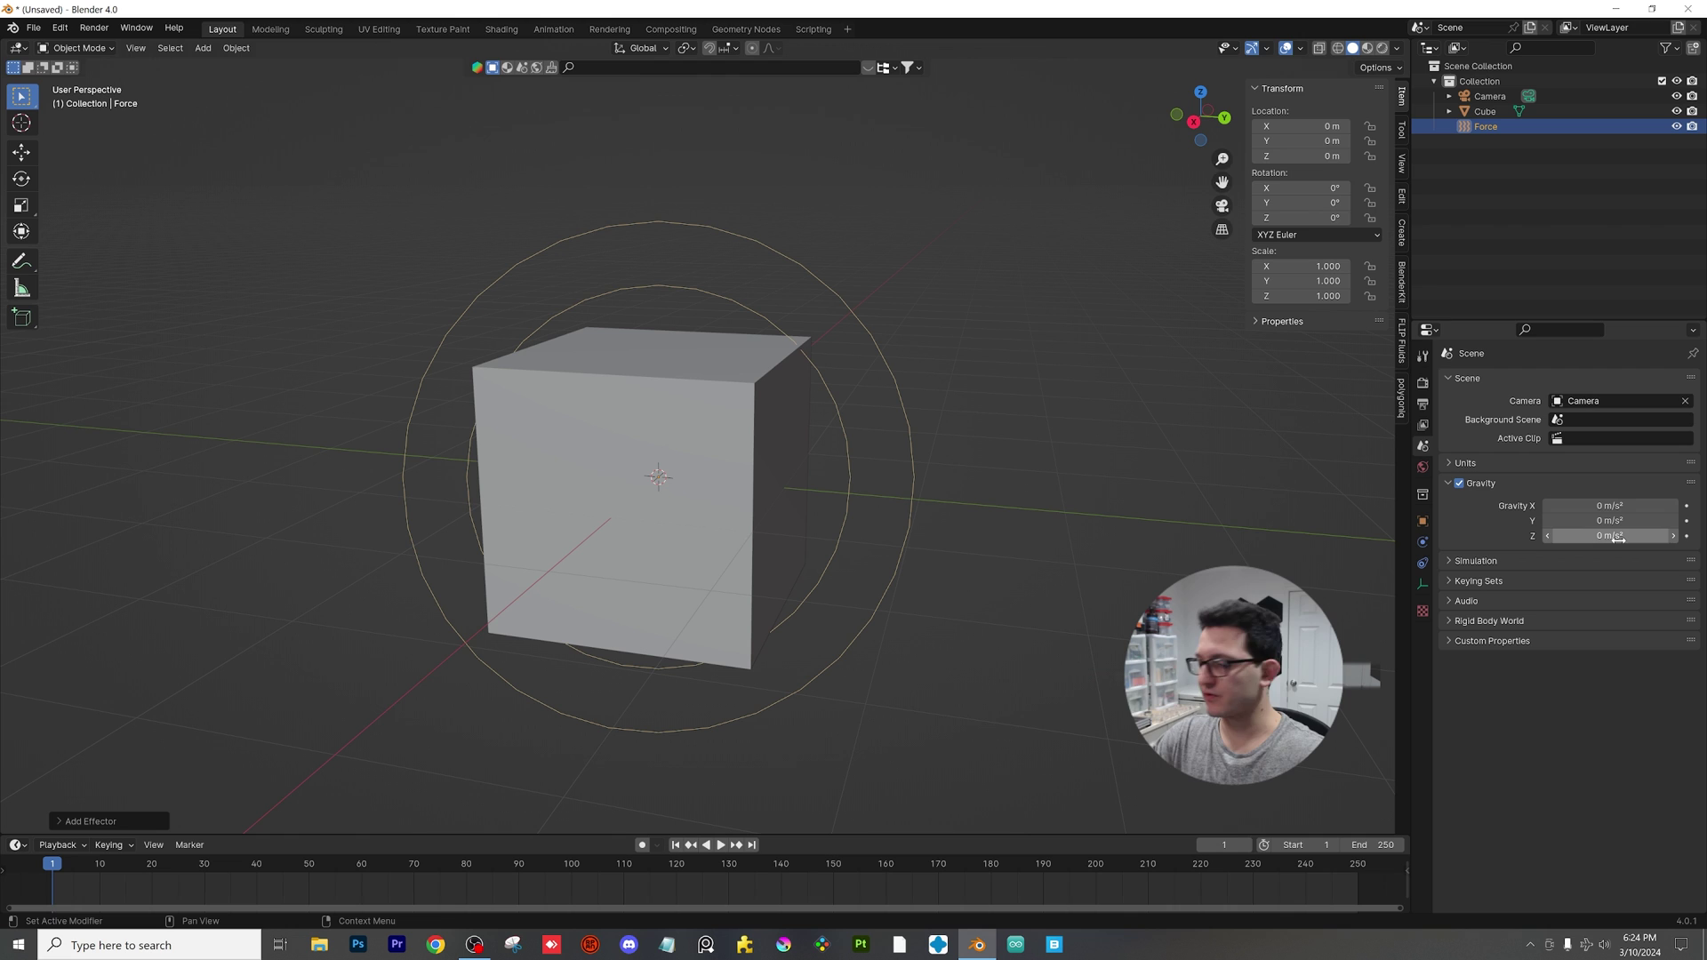
{"action": "key", "text": "Return"}
Step: Make the cube an active rigid body with Box collision shape, then play the simulation
{"action": "left_click", "coordinate": [652, 383]}
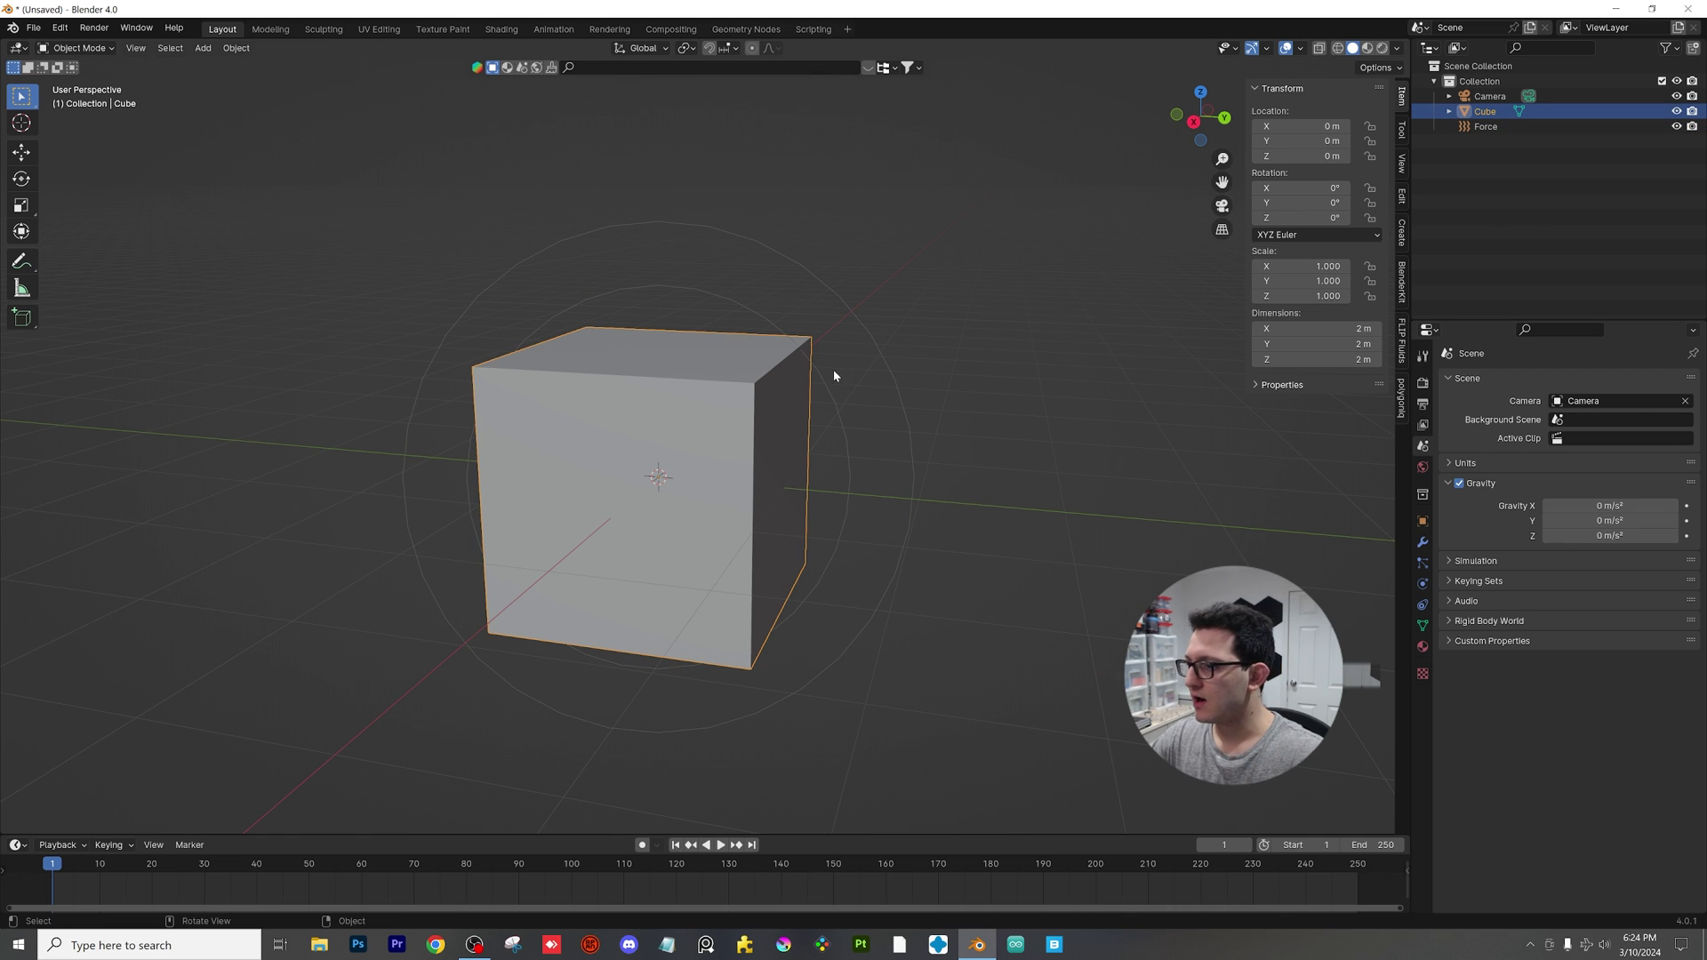
{"action": "left_click", "coordinate": [1423, 583]}
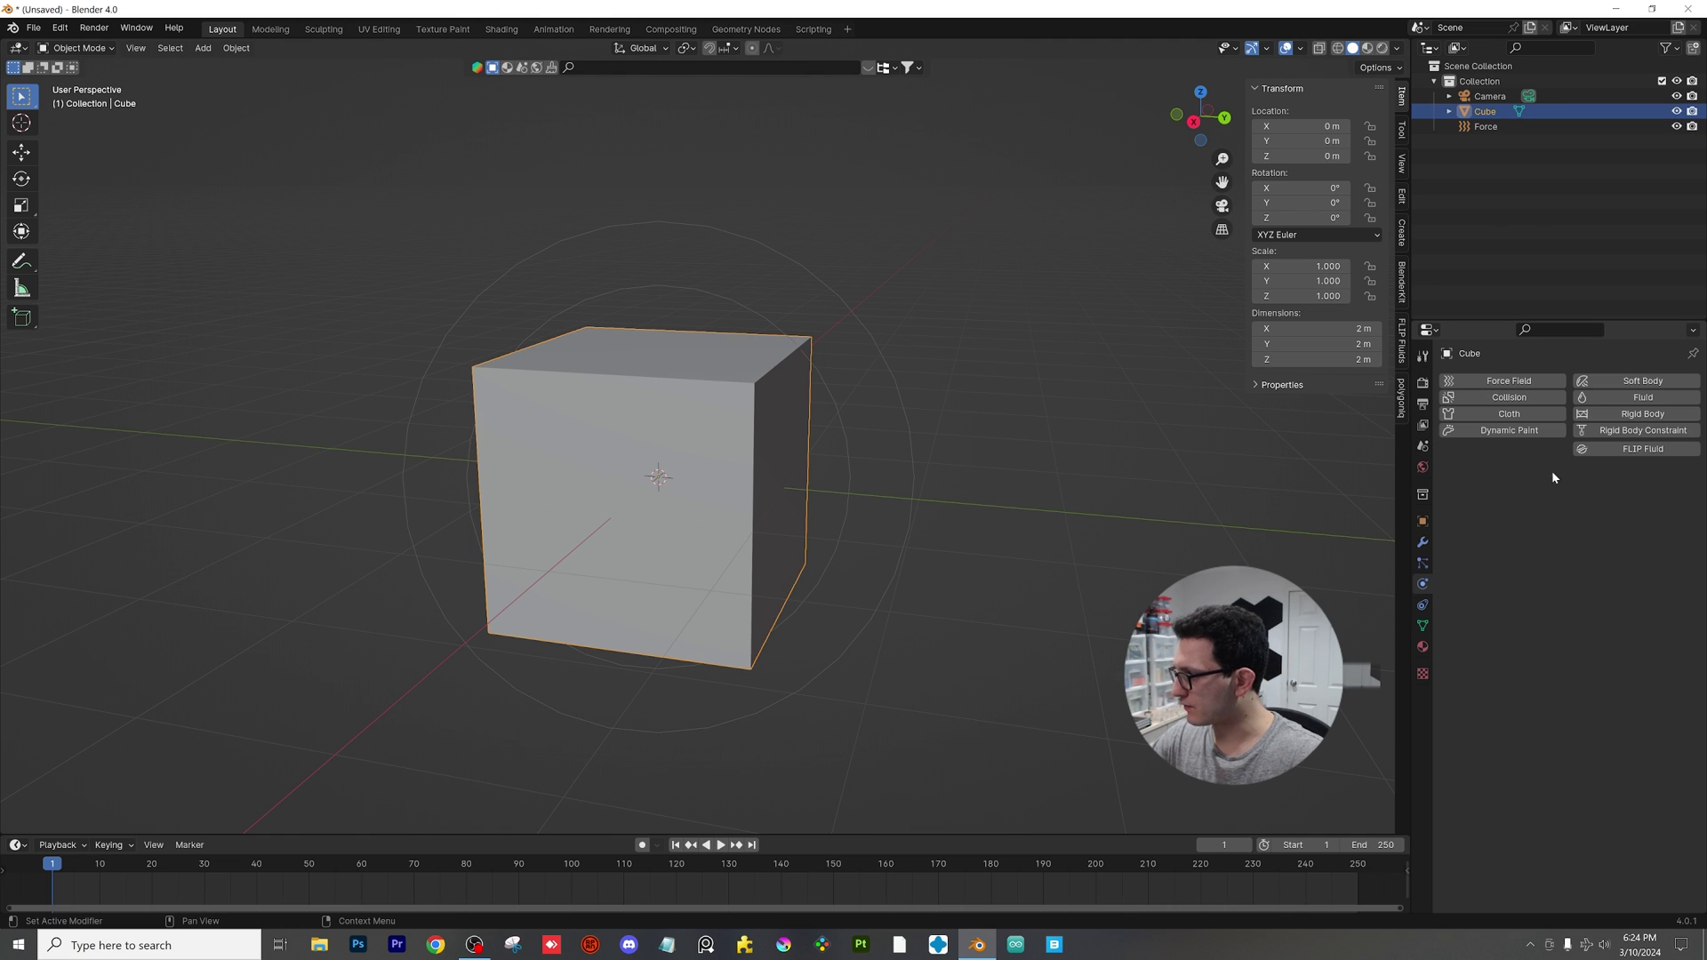
{"action": "left_click", "coordinate": [1638, 416]}
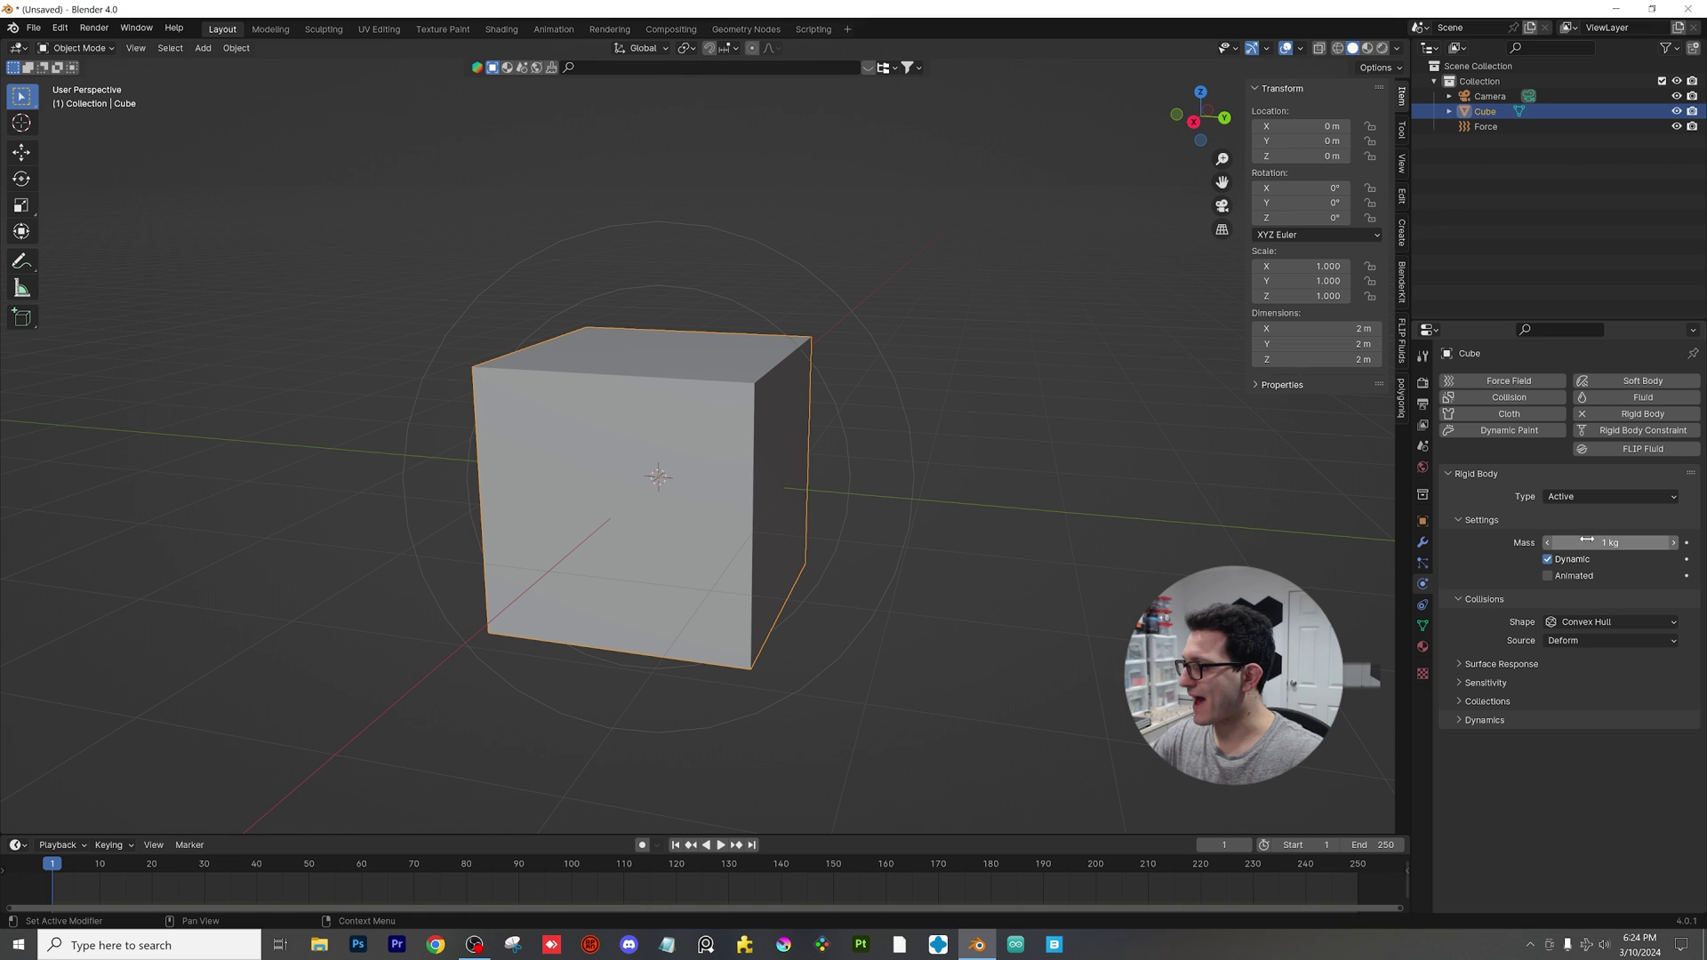
{"action": "left_click", "coordinate": [1583, 625]}
{"action": "left_click", "coordinate": [1594, 635]}
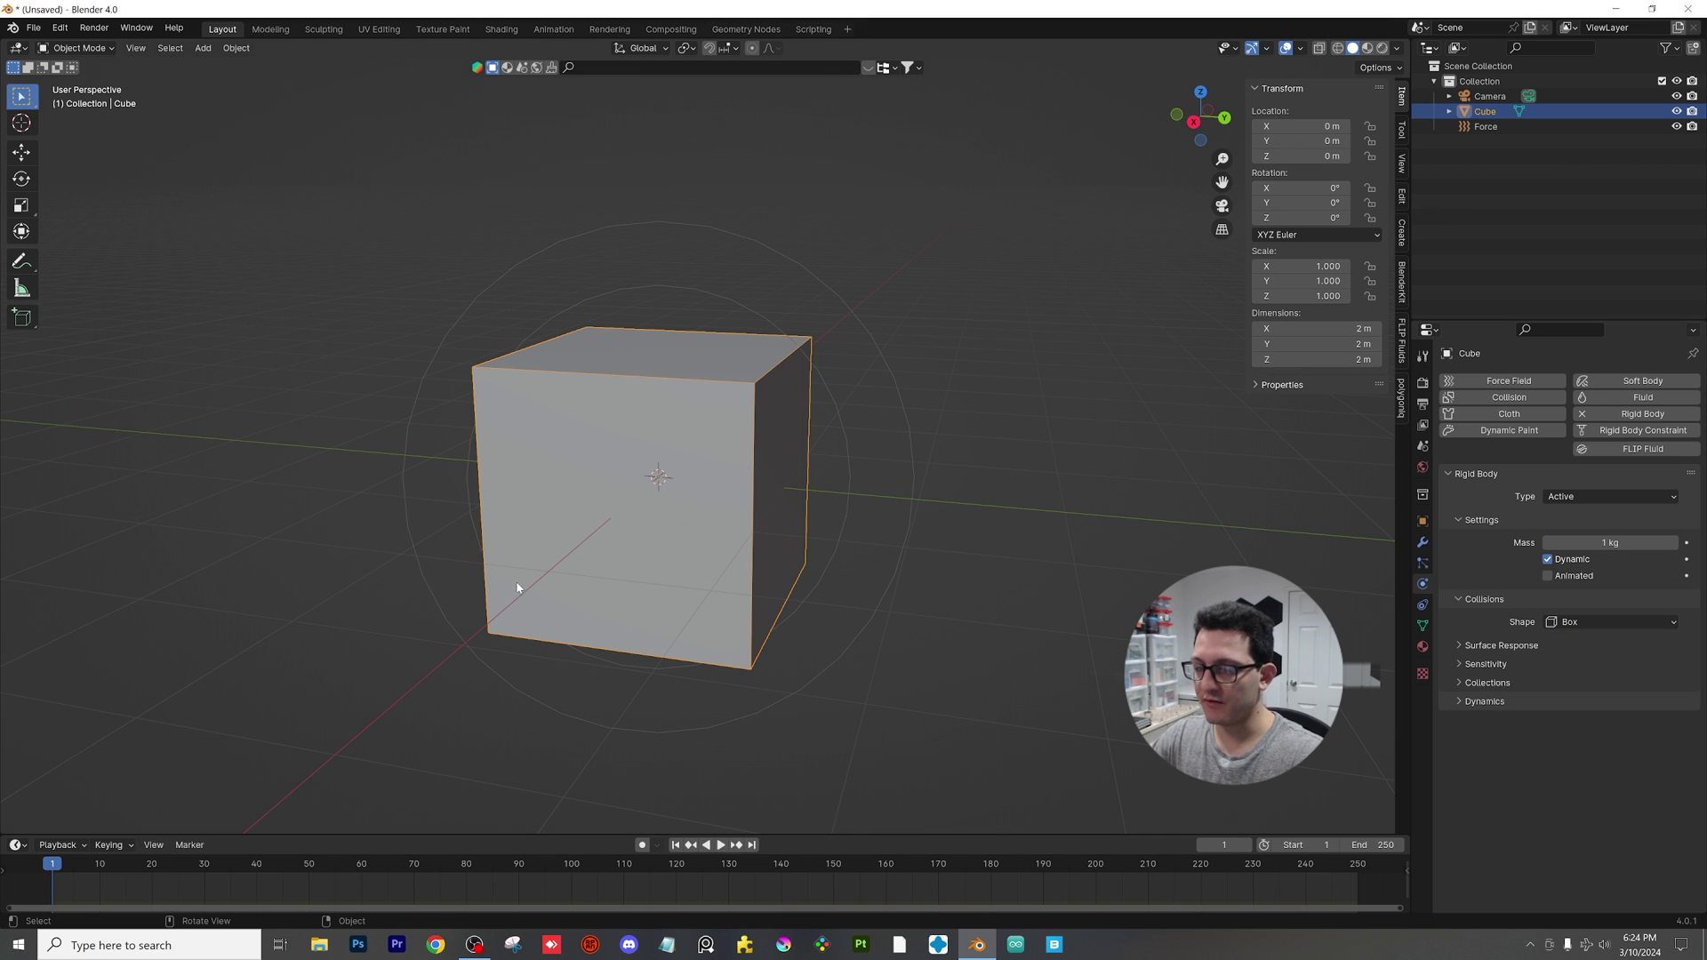
{"action": "key", "text": "space"}
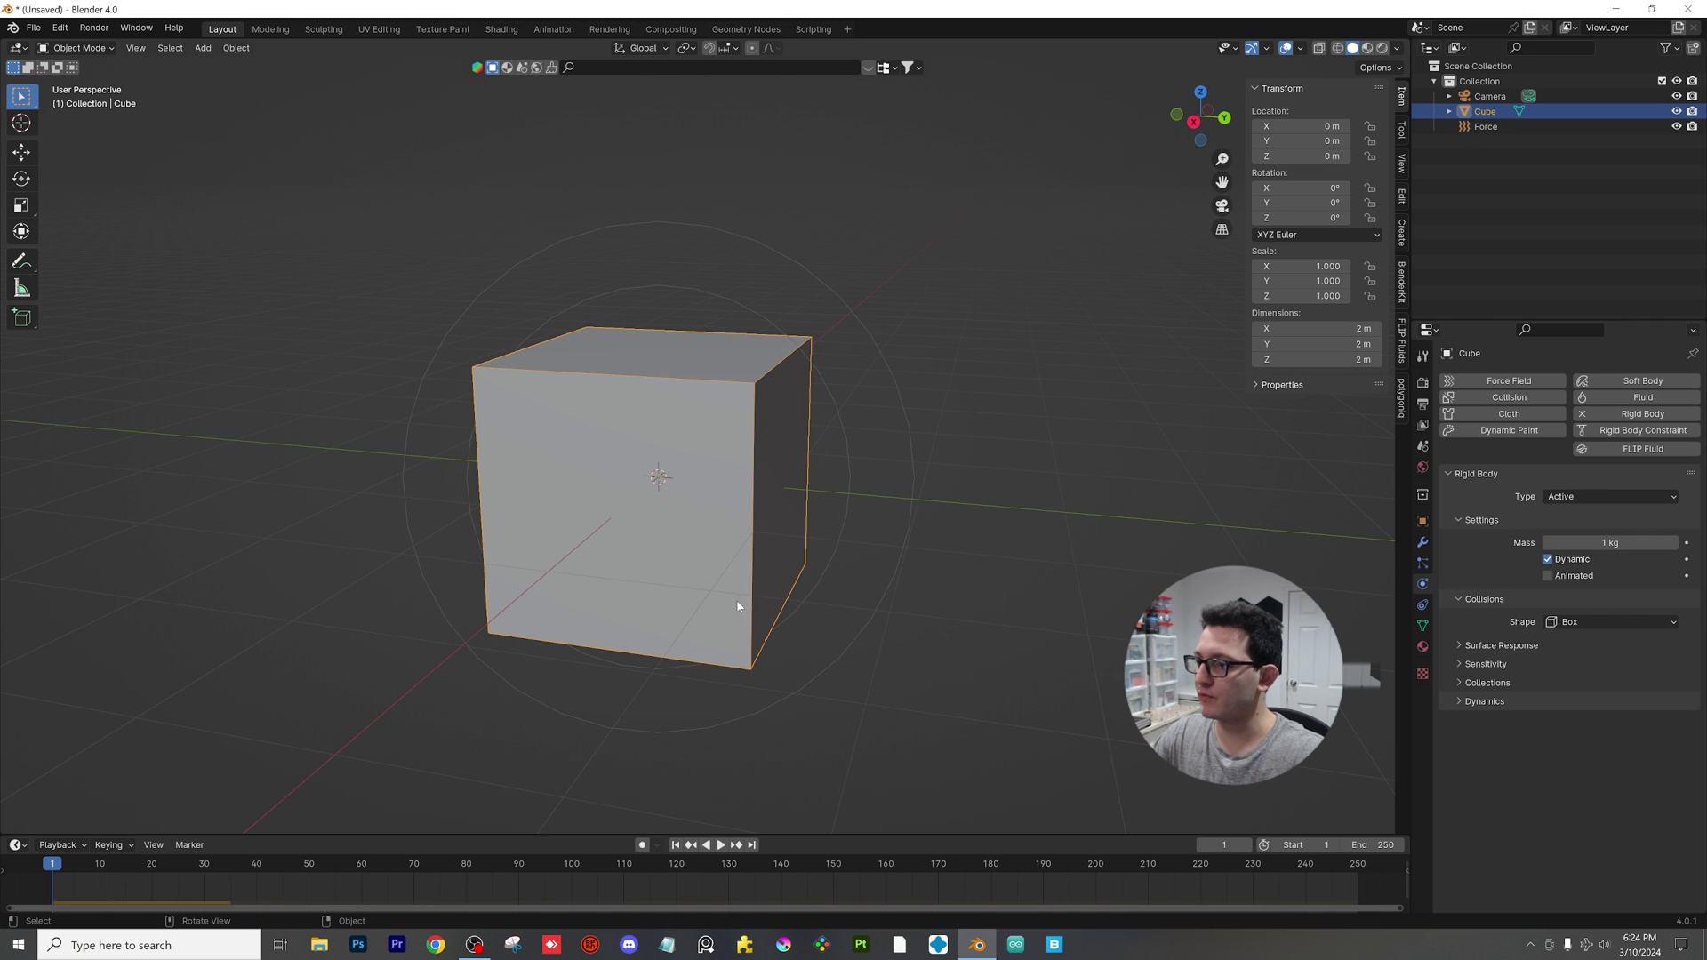
Step: Preview the scene in rendered shading, then return to solid shading
{"action": "key", "text": "z"}
{"action": "key", "text": "8"}
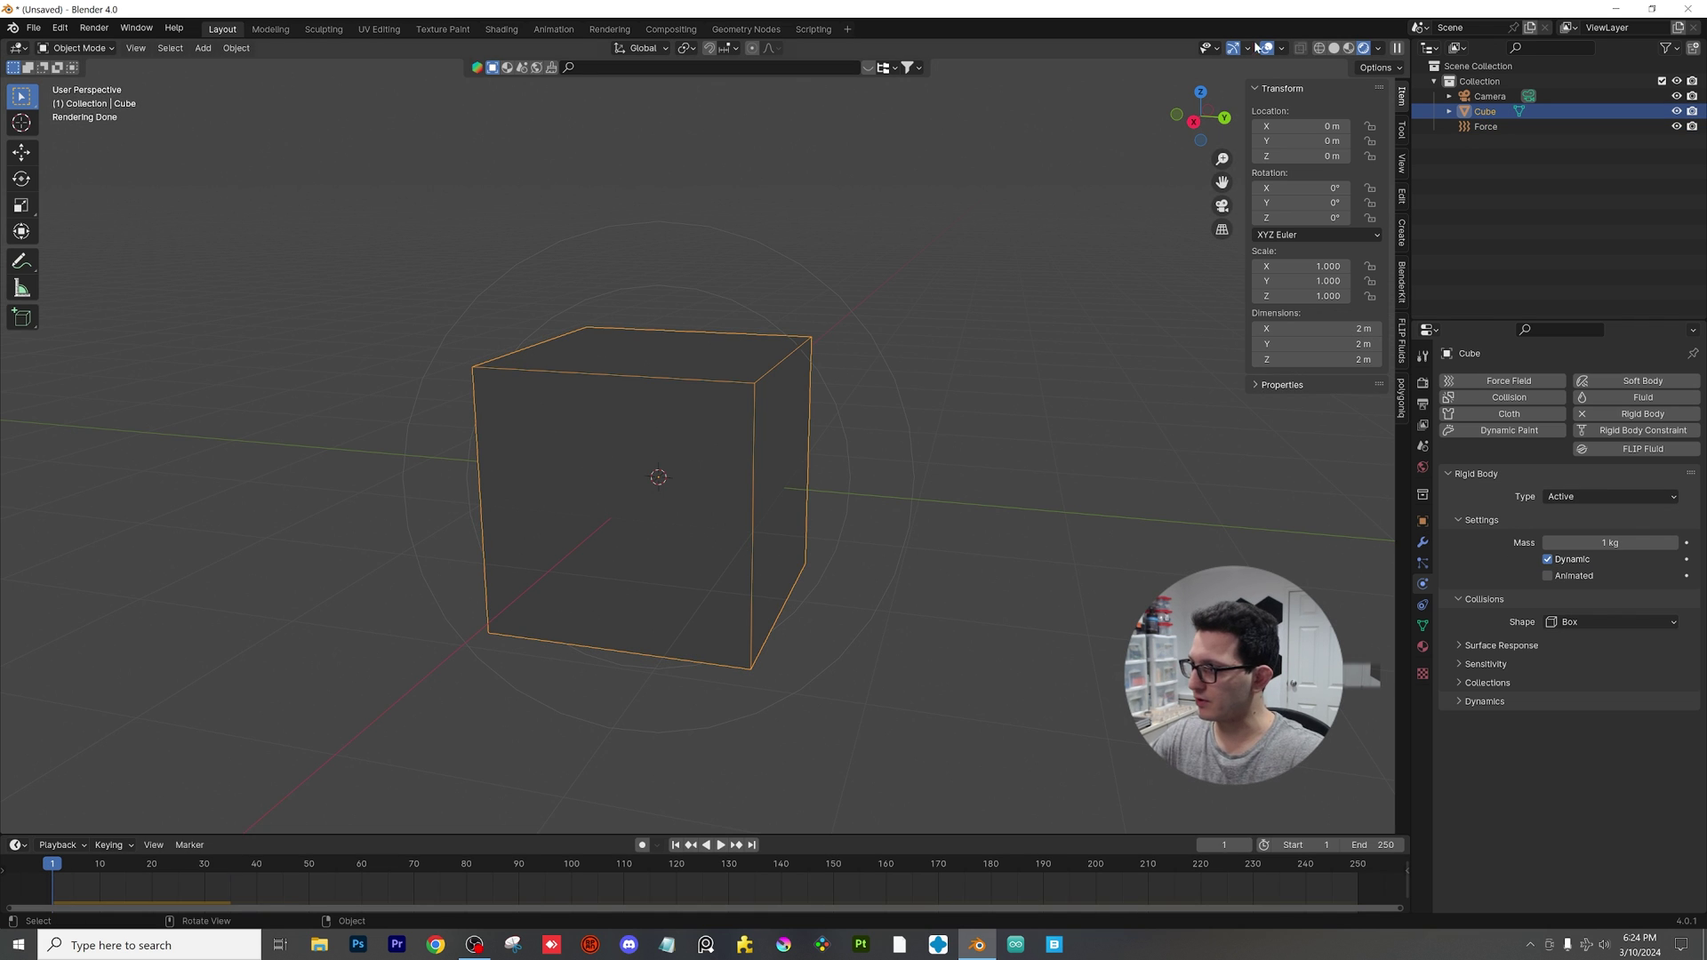
{"action": "left_click", "coordinate": [1333, 48]}
Step: Play the simulation, then rewind to the start frame and replay it
{"action": "key", "text": "space"}
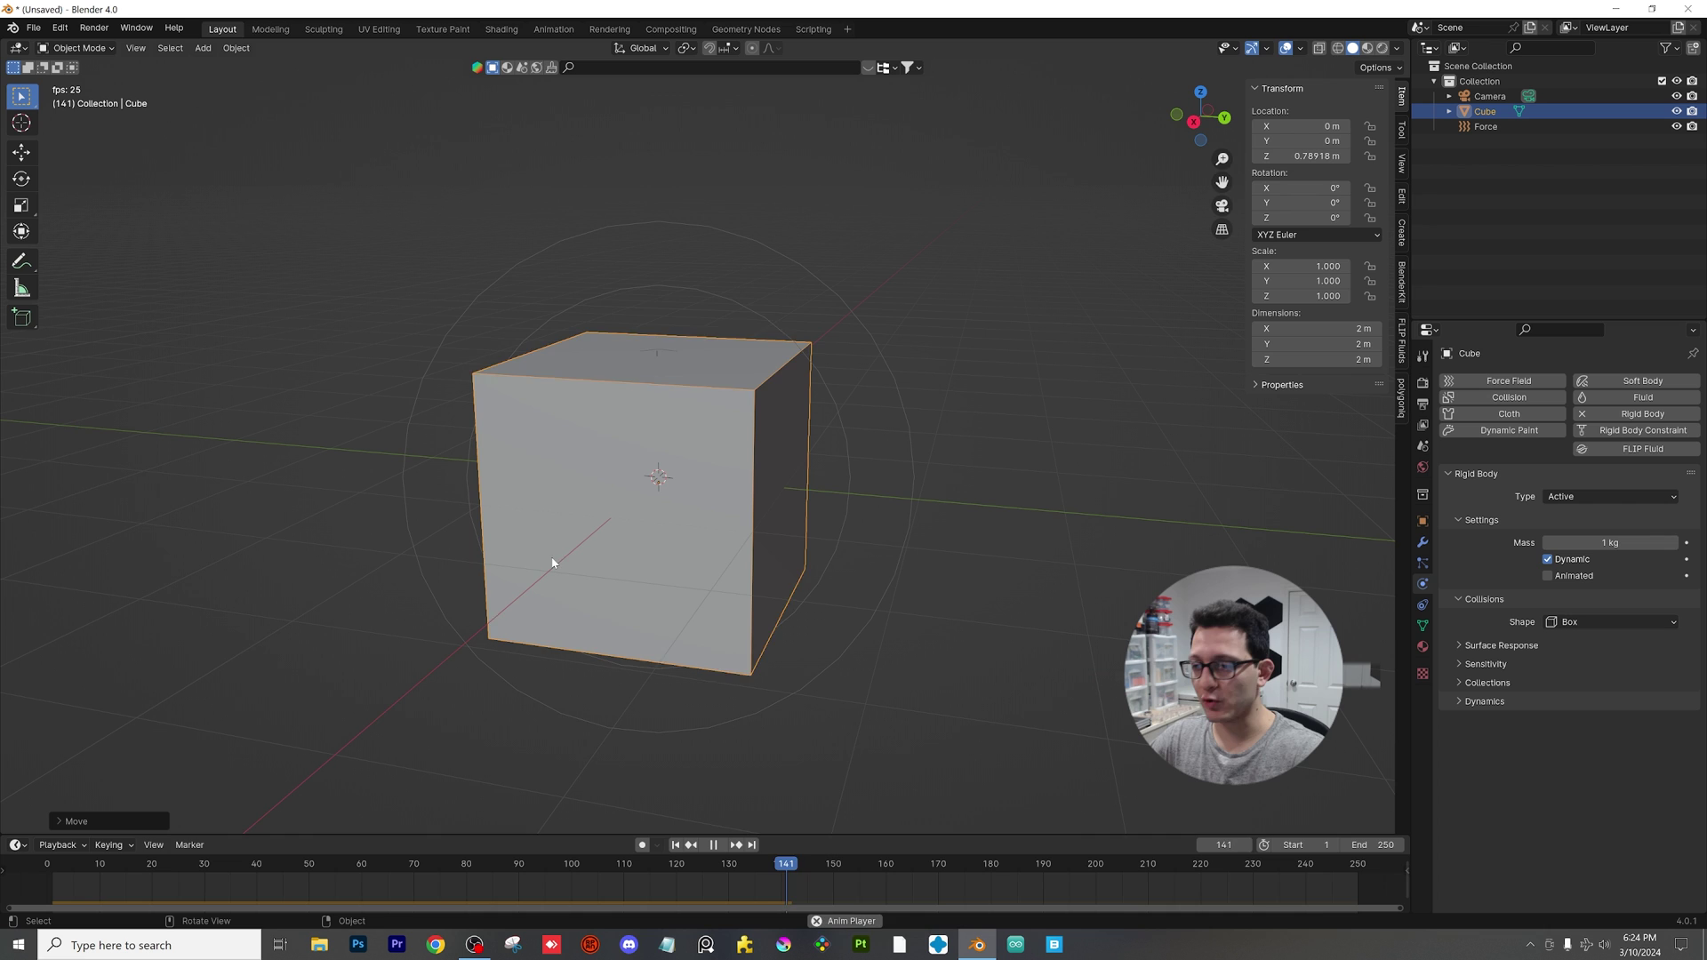
{"action": "key", "text": "space"}
{"action": "left_click", "coordinate": [48, 867]}
{"action": "key", "text": "space"}
{"action": "key", "text": "space"}
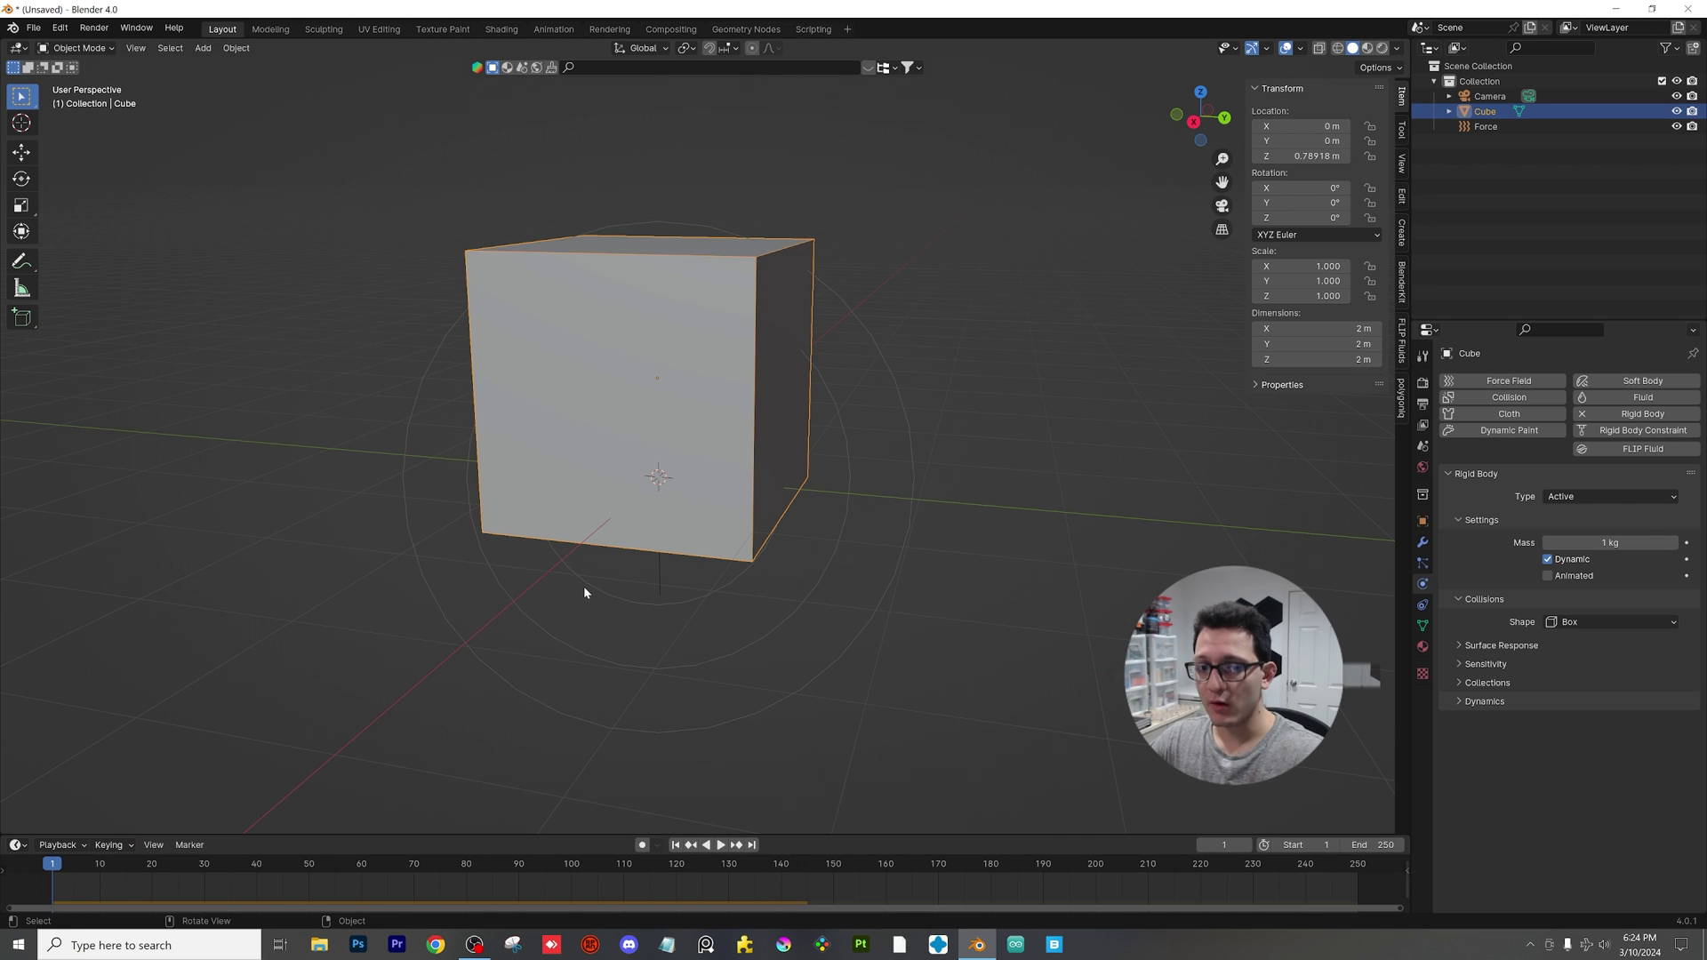
{"action": "scroll", "coordinate": [580, 585], "scroll_direction": "down", "scroll_amount": 1}
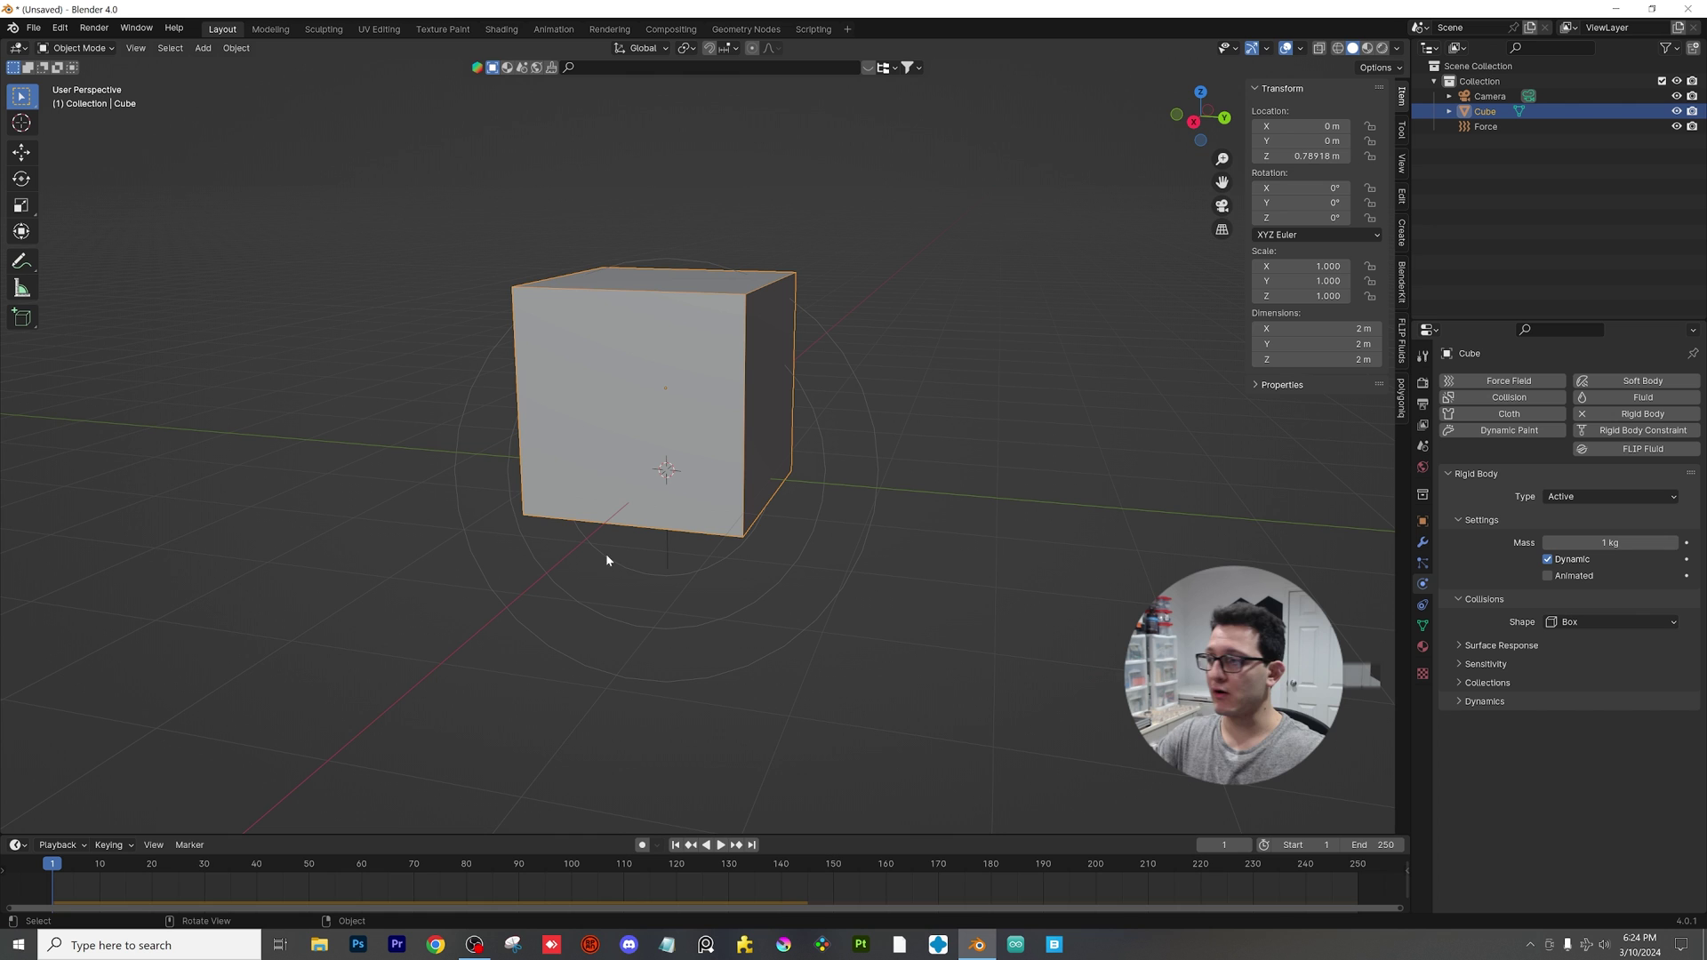
Step: In Right view, scale the cube down to 0.597
{"action": "left_click", "coordinate": [1194, 122]}
{"action": "key", "text": "s"}
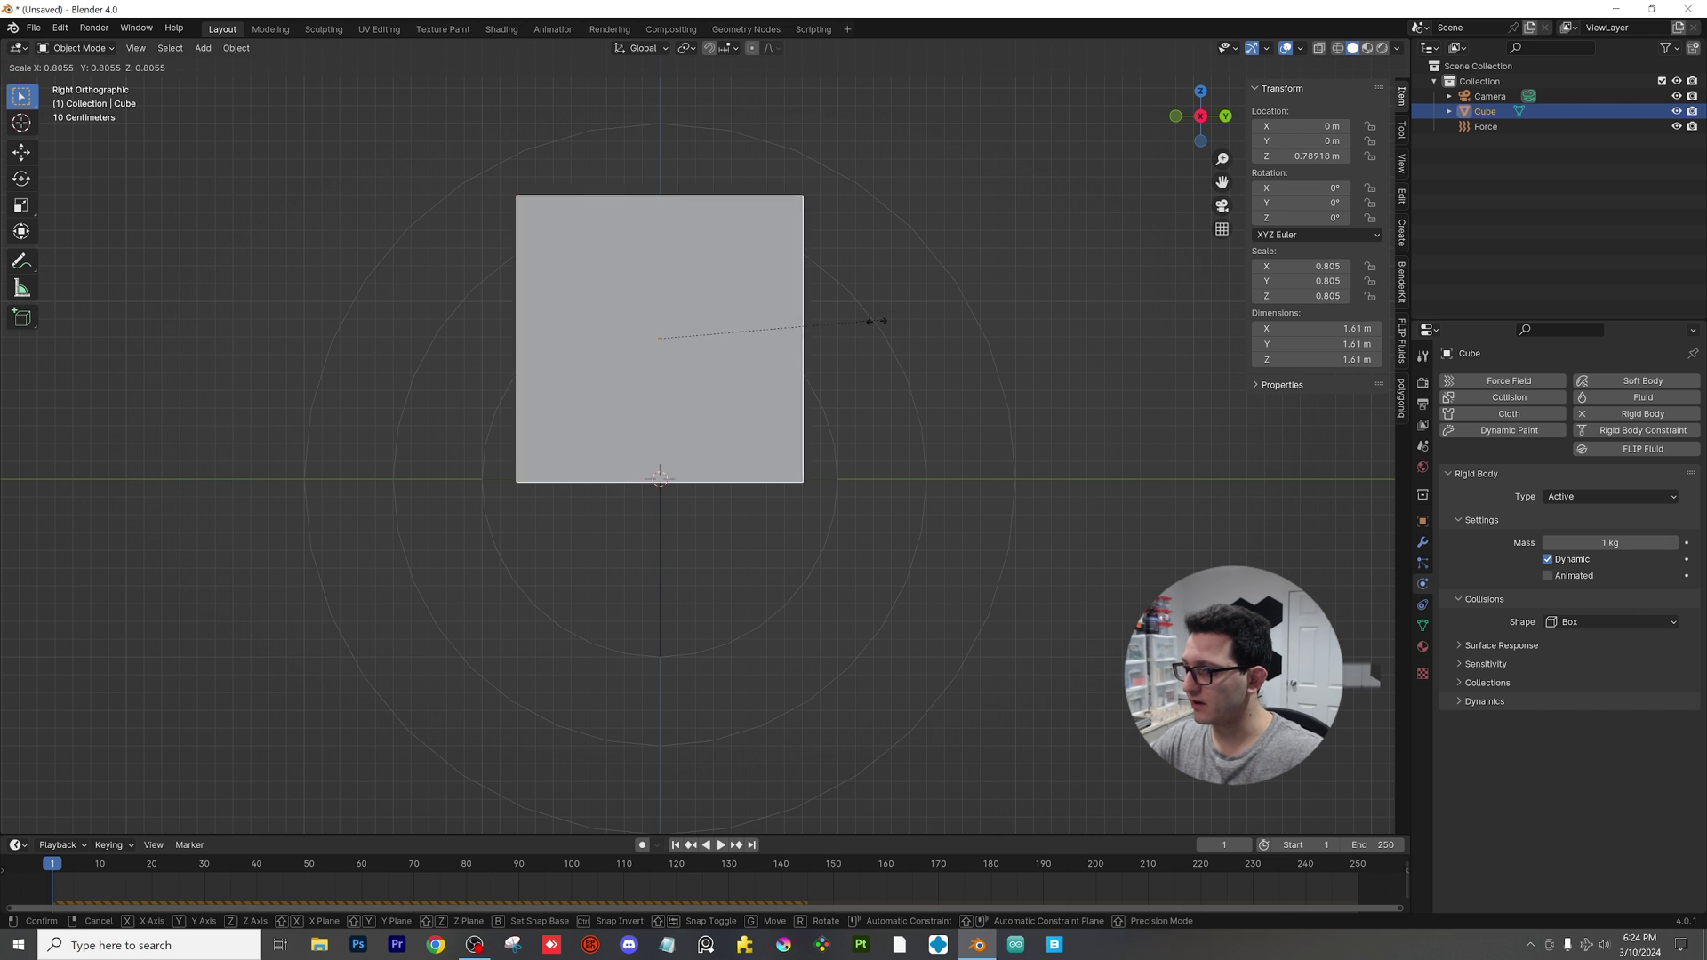
{"action": "left_click", "coordinate": [713, 466]}
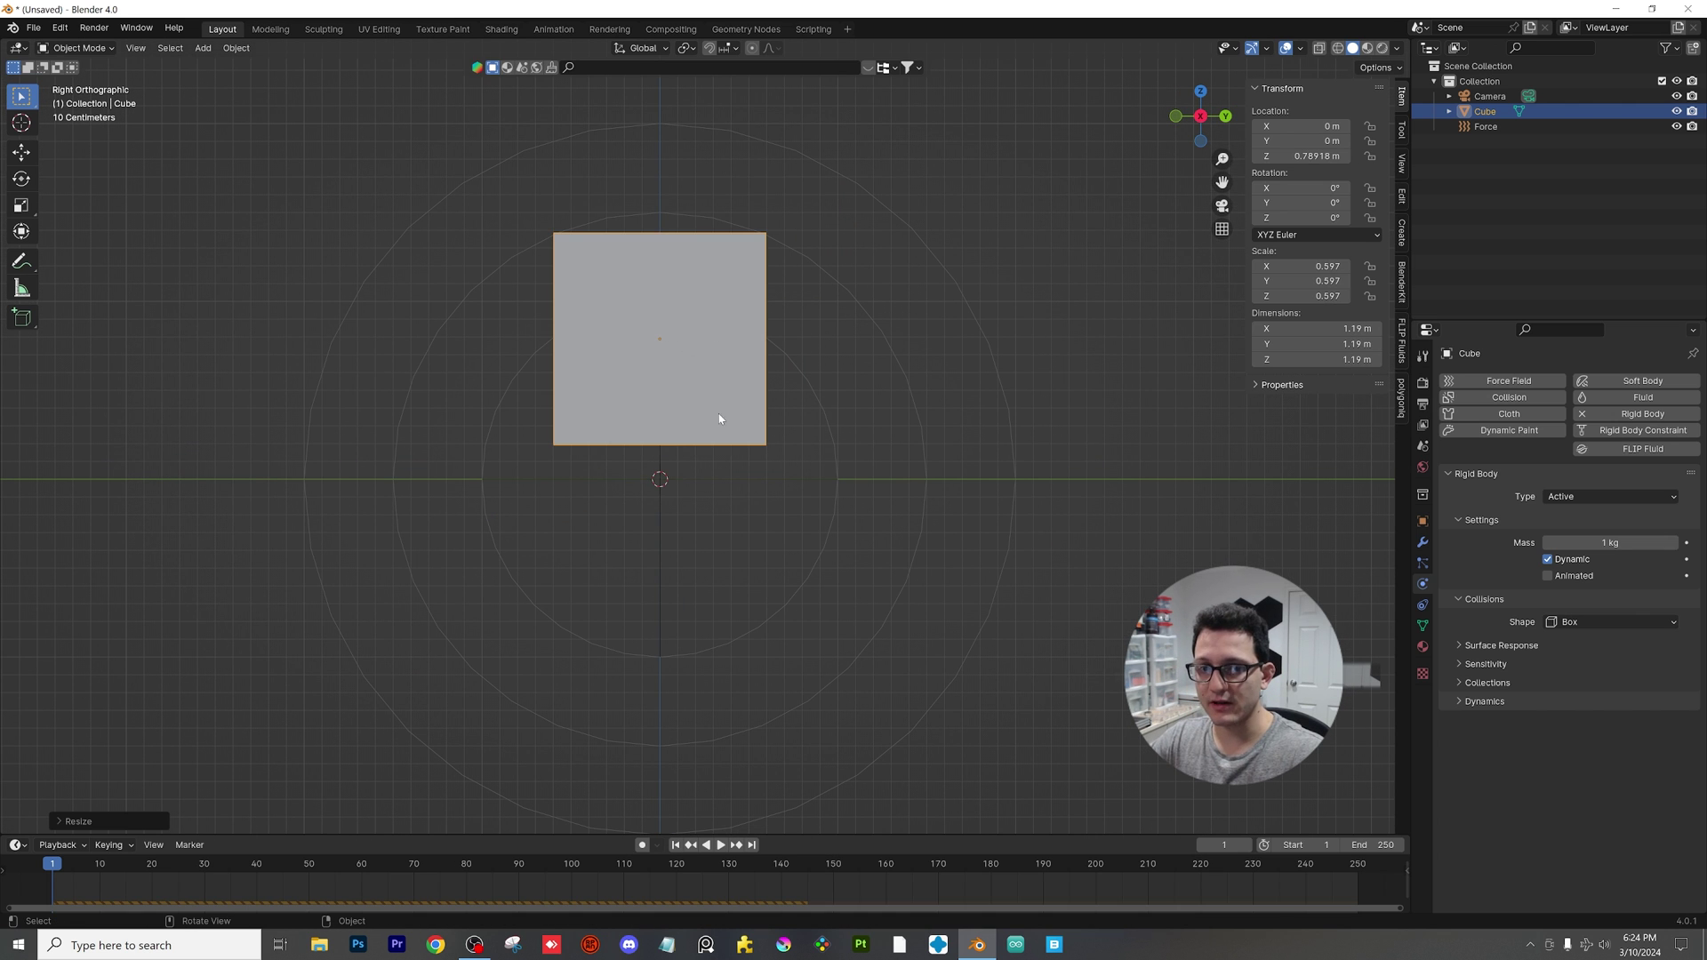
{"action": "scroll", "coordinate": [720, 419], "scroll_direction": "up", "scroll_amount": 2}
{"action": "scroll", "coordinate": [740, 452], "scroll_direction": "down", "scroll_amount": 1}
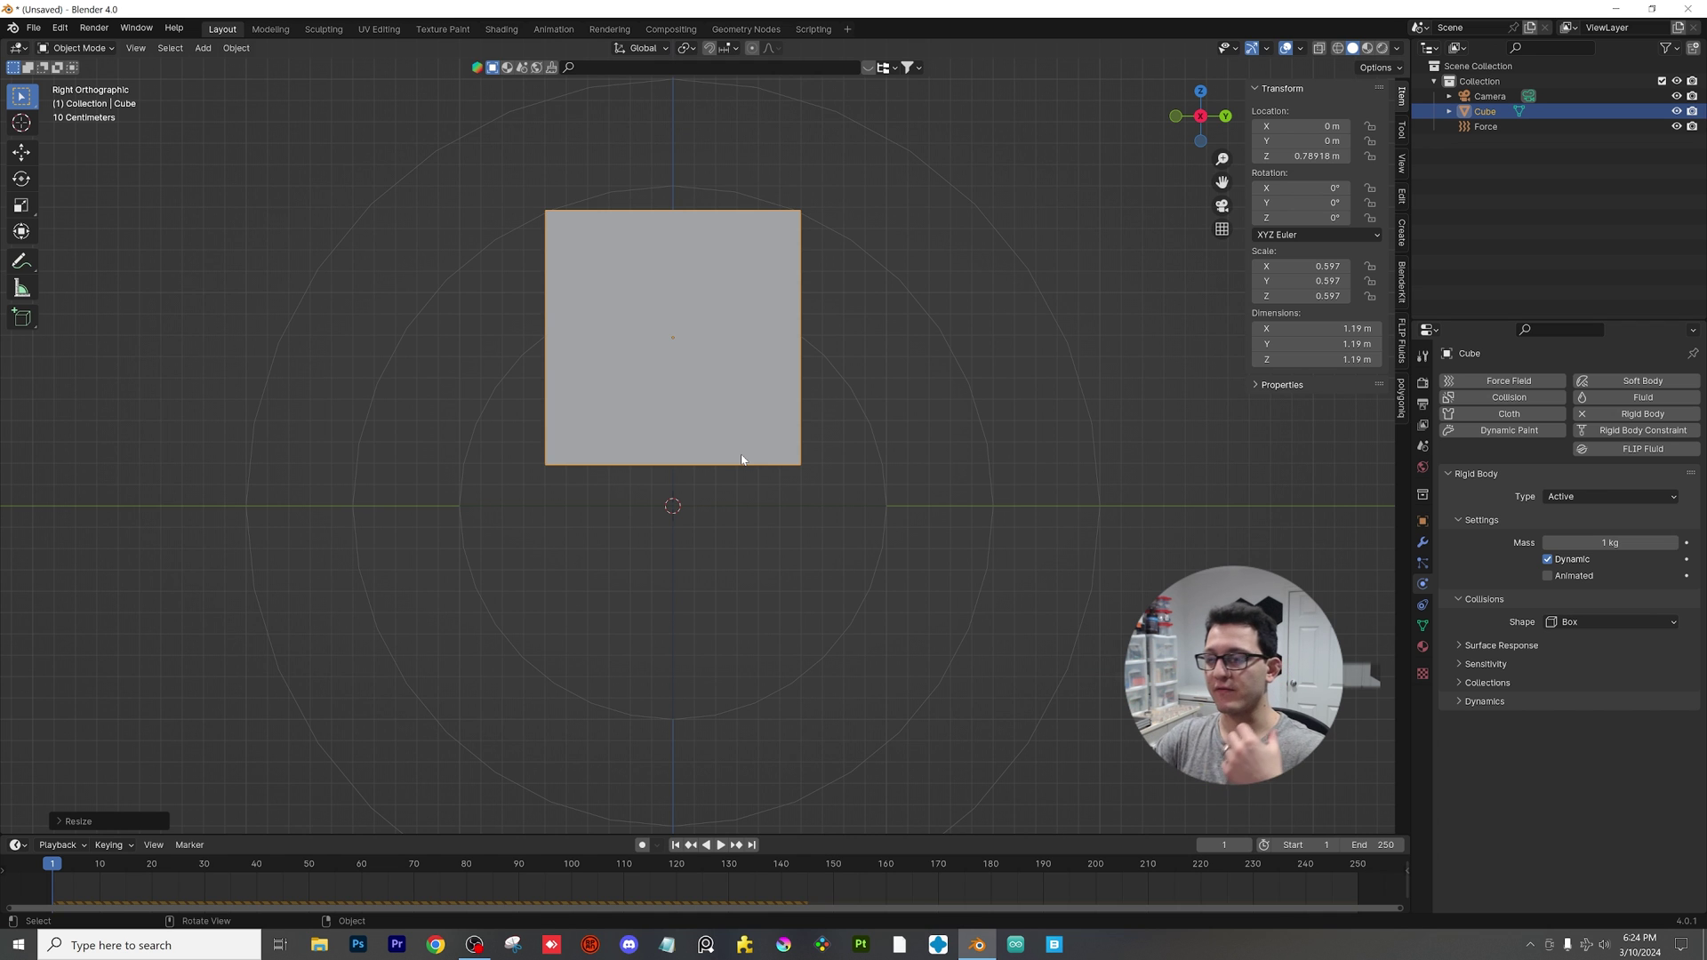
{"action": "scroll", "coordinate": [732, 501], "scroll_direction": "down", "scroll_amount": 1}
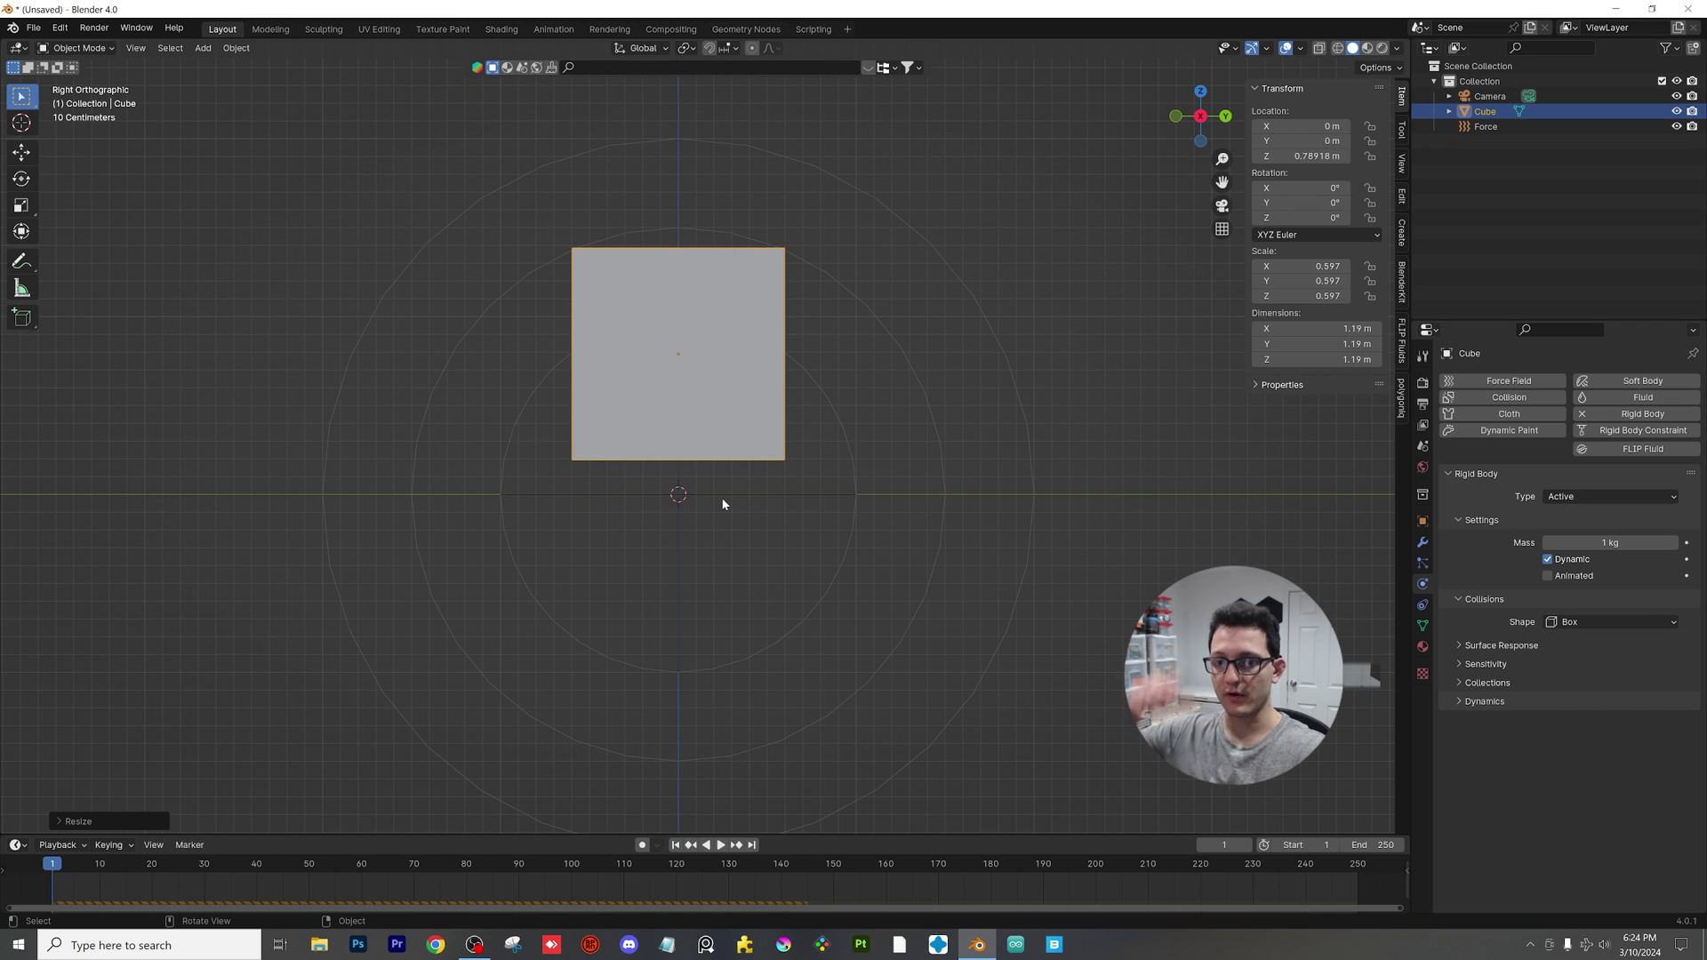
{"action": "scroll", "coordinate": [722, 476], "scroll_direction": "up", "scroll_amount": 1}
Step: Lower the cube along Z to 0.627 m and play the simulation
{"action": "key", "text": "g"}
{"action": "key", "text": "z"}
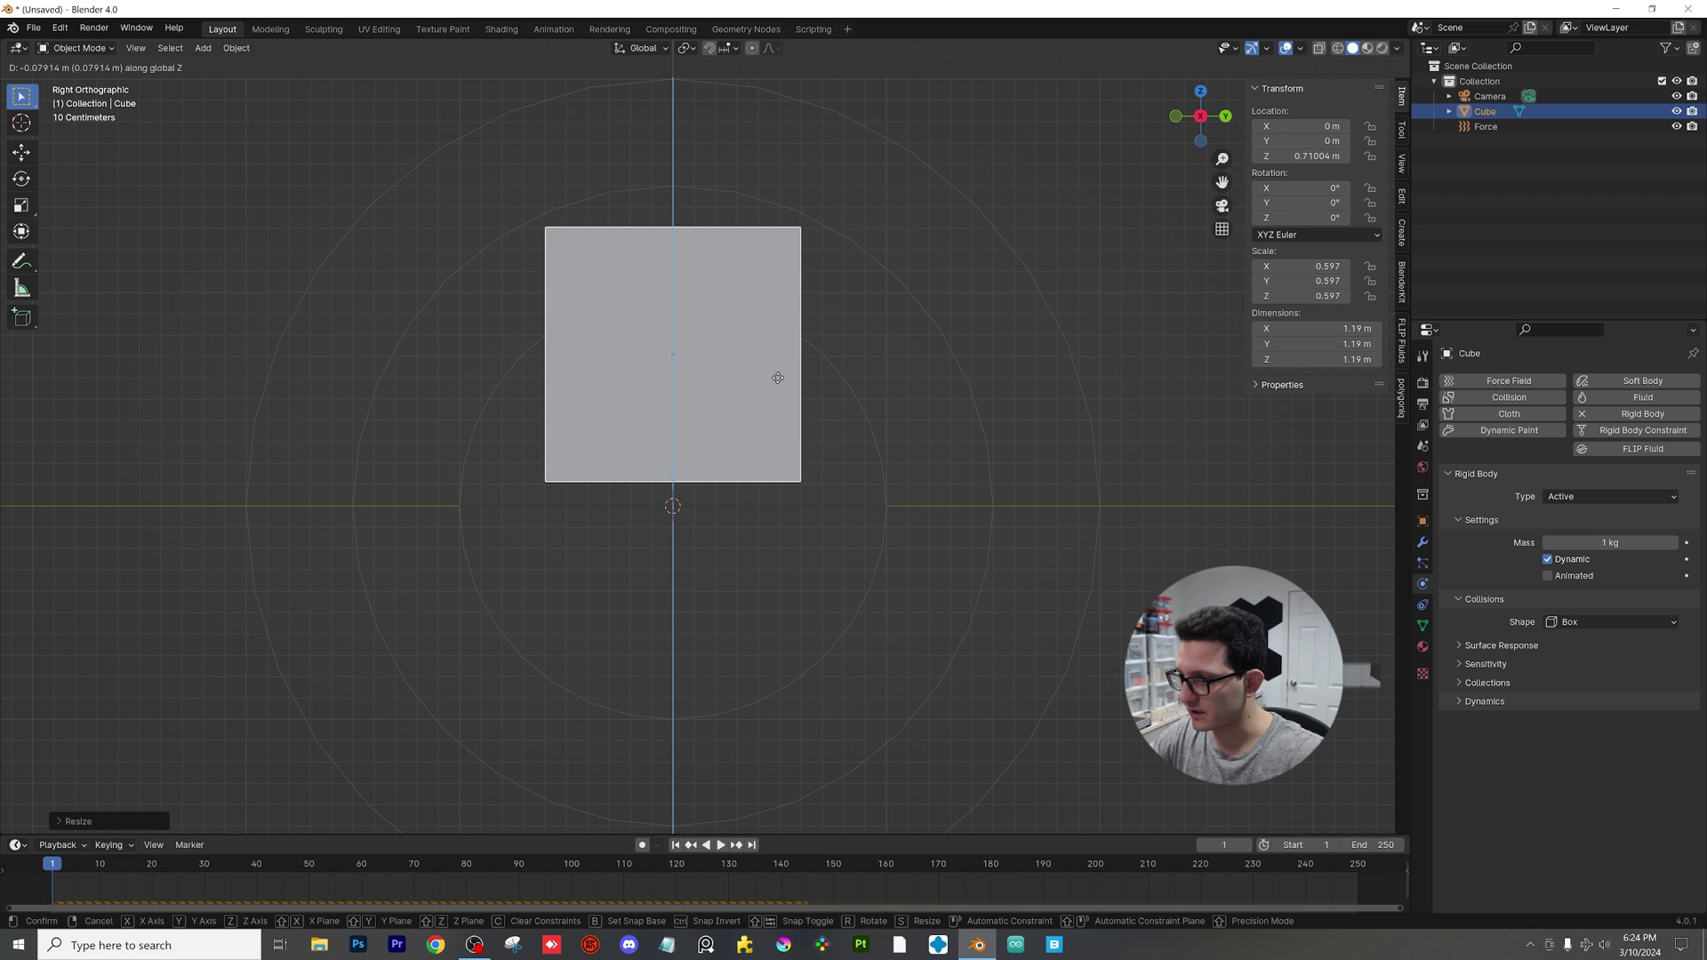
{"action": "left_click", "coordinate": [861, 391]}
{"action": "key", "text": "Tab"}
{"action": "key", "text": "Tab"}
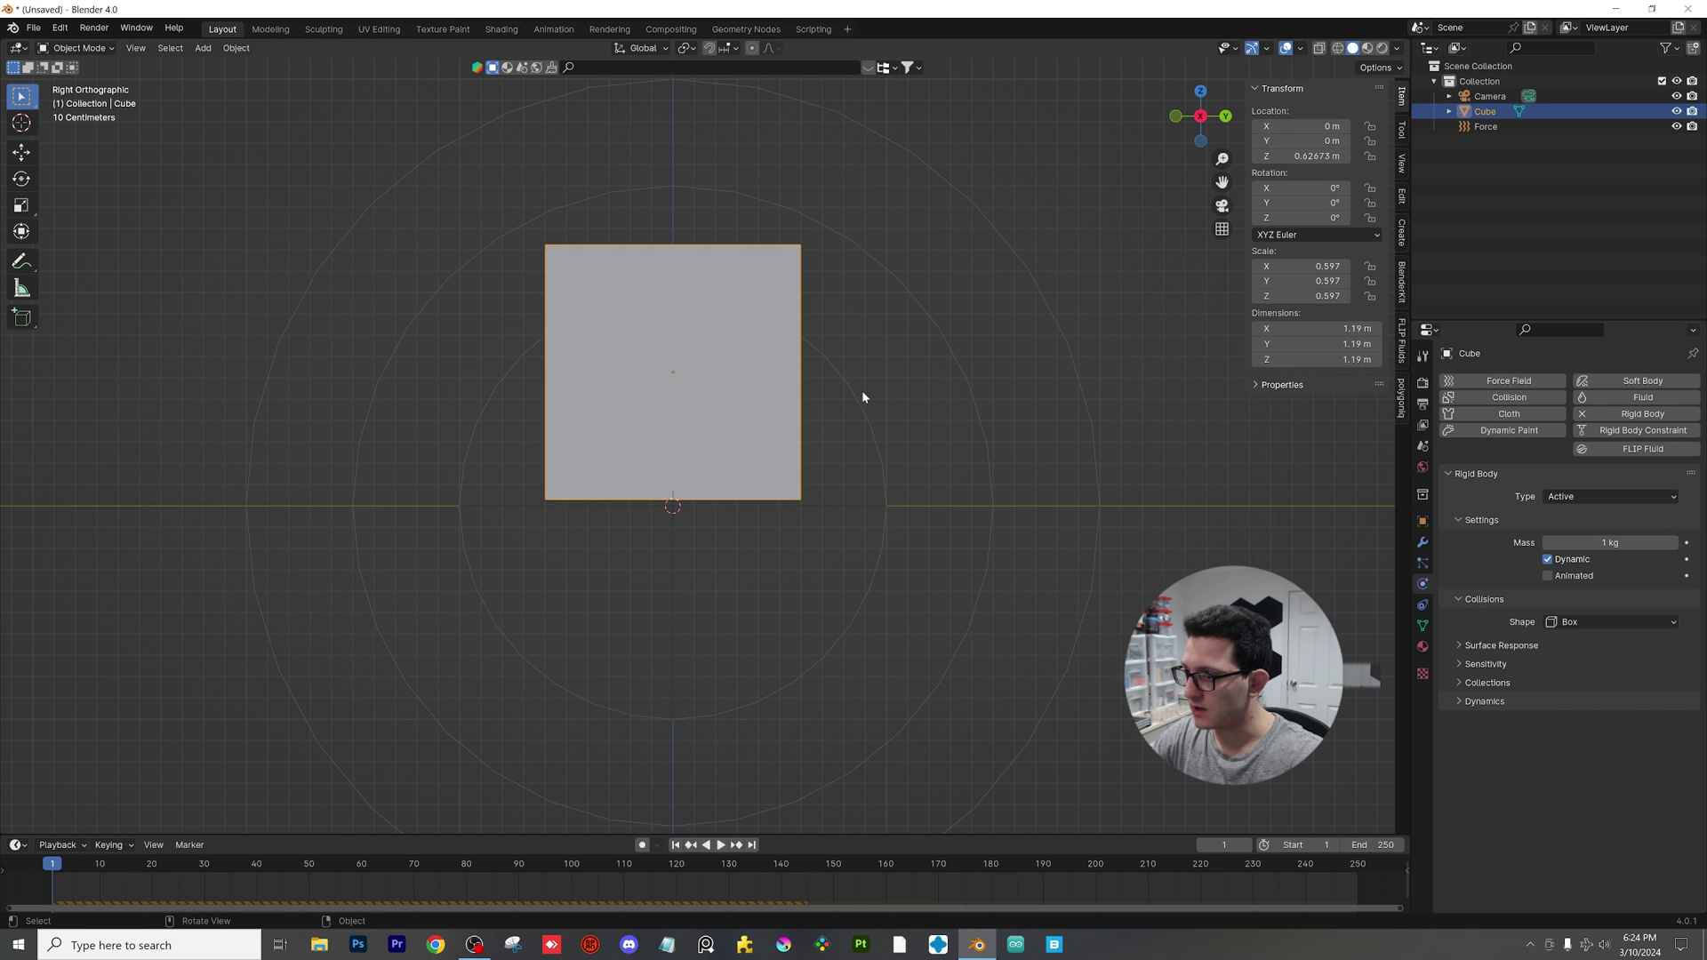
{"action": "key", "text": "space"}
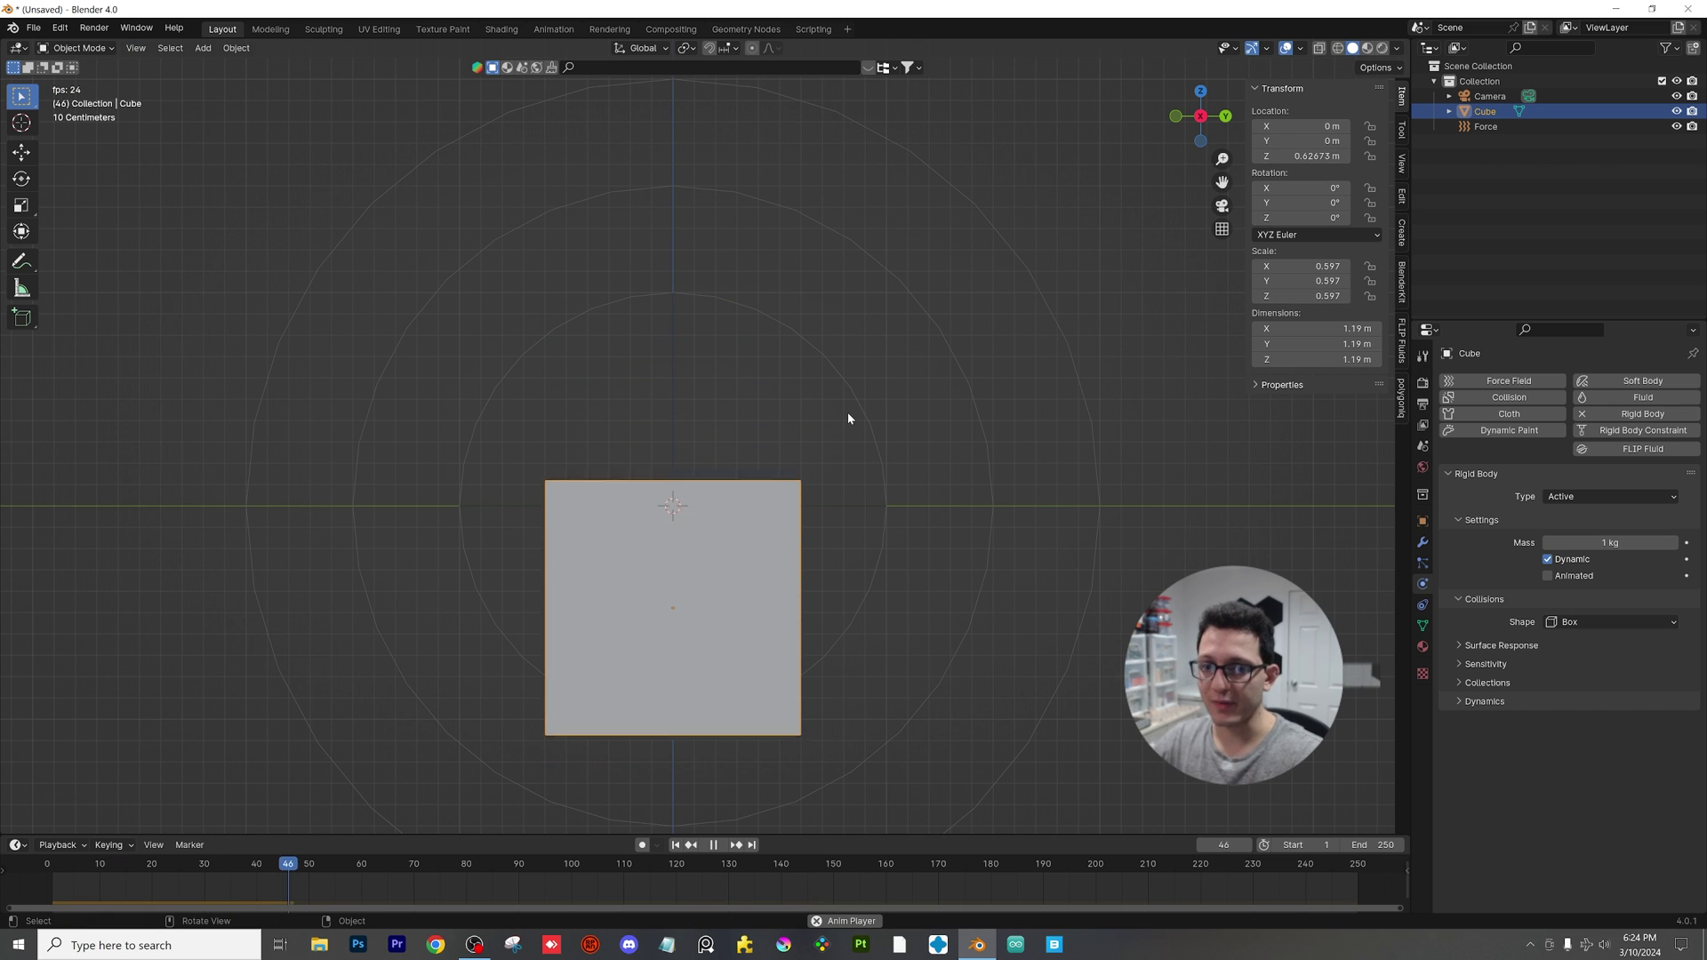
Step: Stop playback, rewind to frame 1, and restart the simulation
{"action": "key", "text": "space"}
{"action": "left_click", "coordinate": [53, 873]}
{"action": "key", "text": "space"}
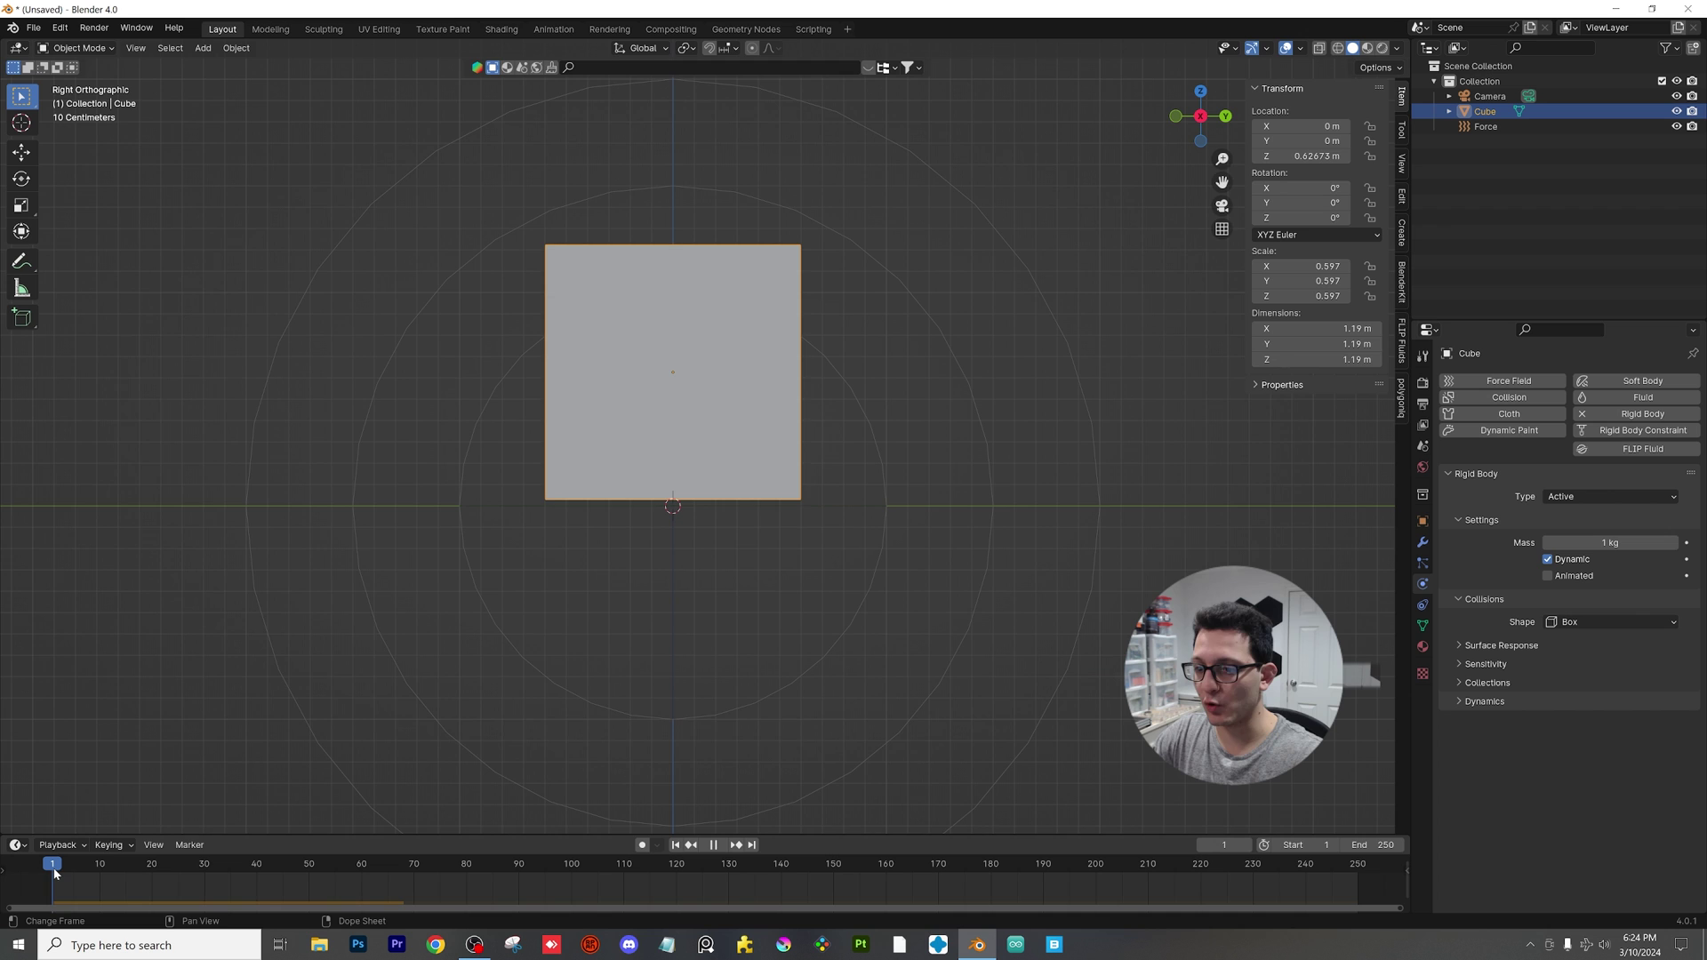
{"action": "middle_click_drag", "start_coordinate": [629, 493], "coordinate": [598, 522]}
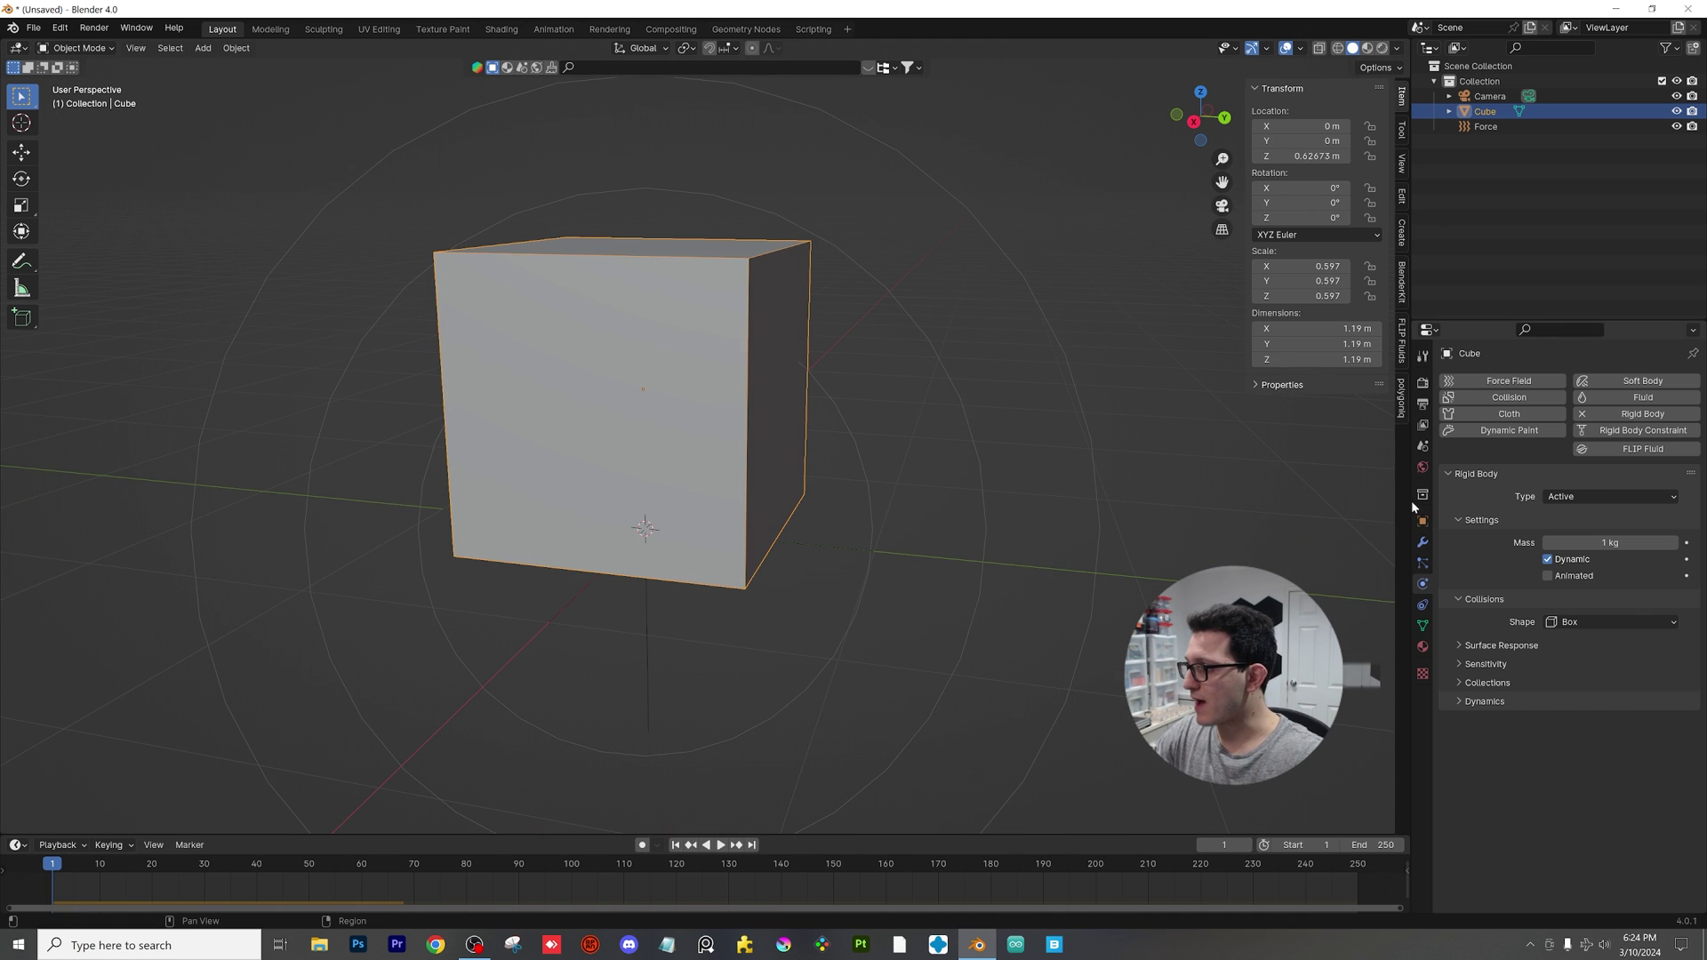
Step: Set scene Gravity Z to -0.5 m/s² and replay the simulation
{"action": "left_click", "coordinate": [1423, 446]}
{"action": "left_click", "coordinate": [1610, 535]}
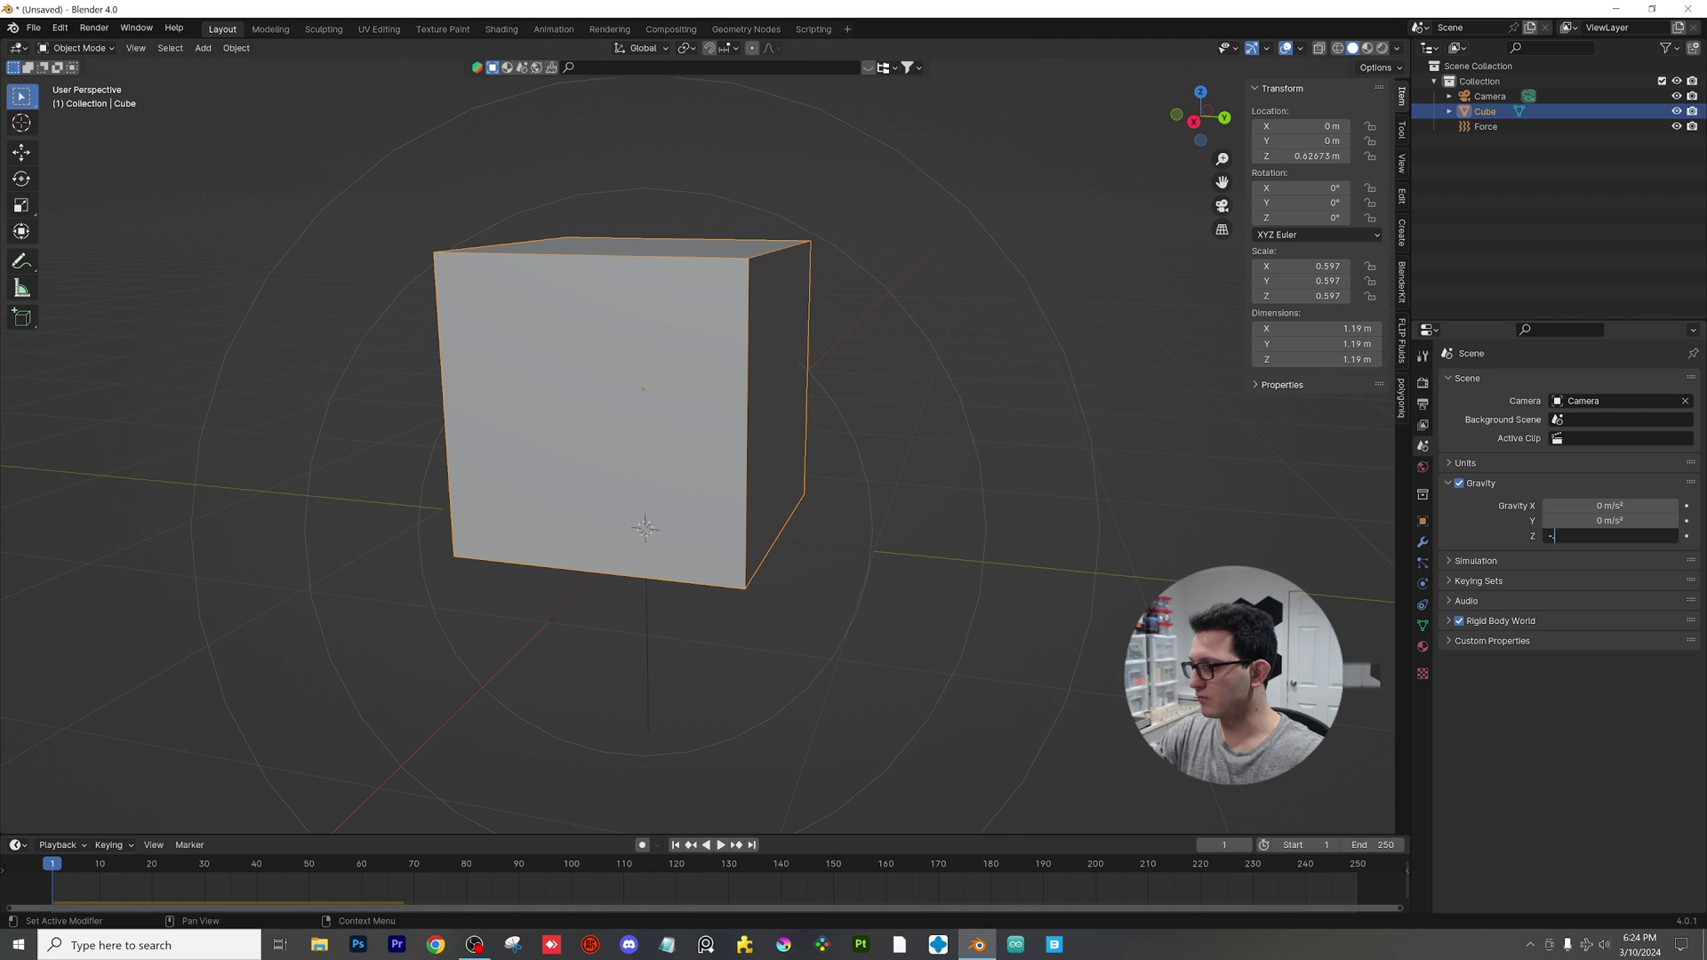
{"action": "type", "text": "-0.5"}
{"action": "key", "text": "Return"}
{"action": "scroll", "coordinate": [884, 537], "scroll_direction": "down", "scroll_amount": 4}
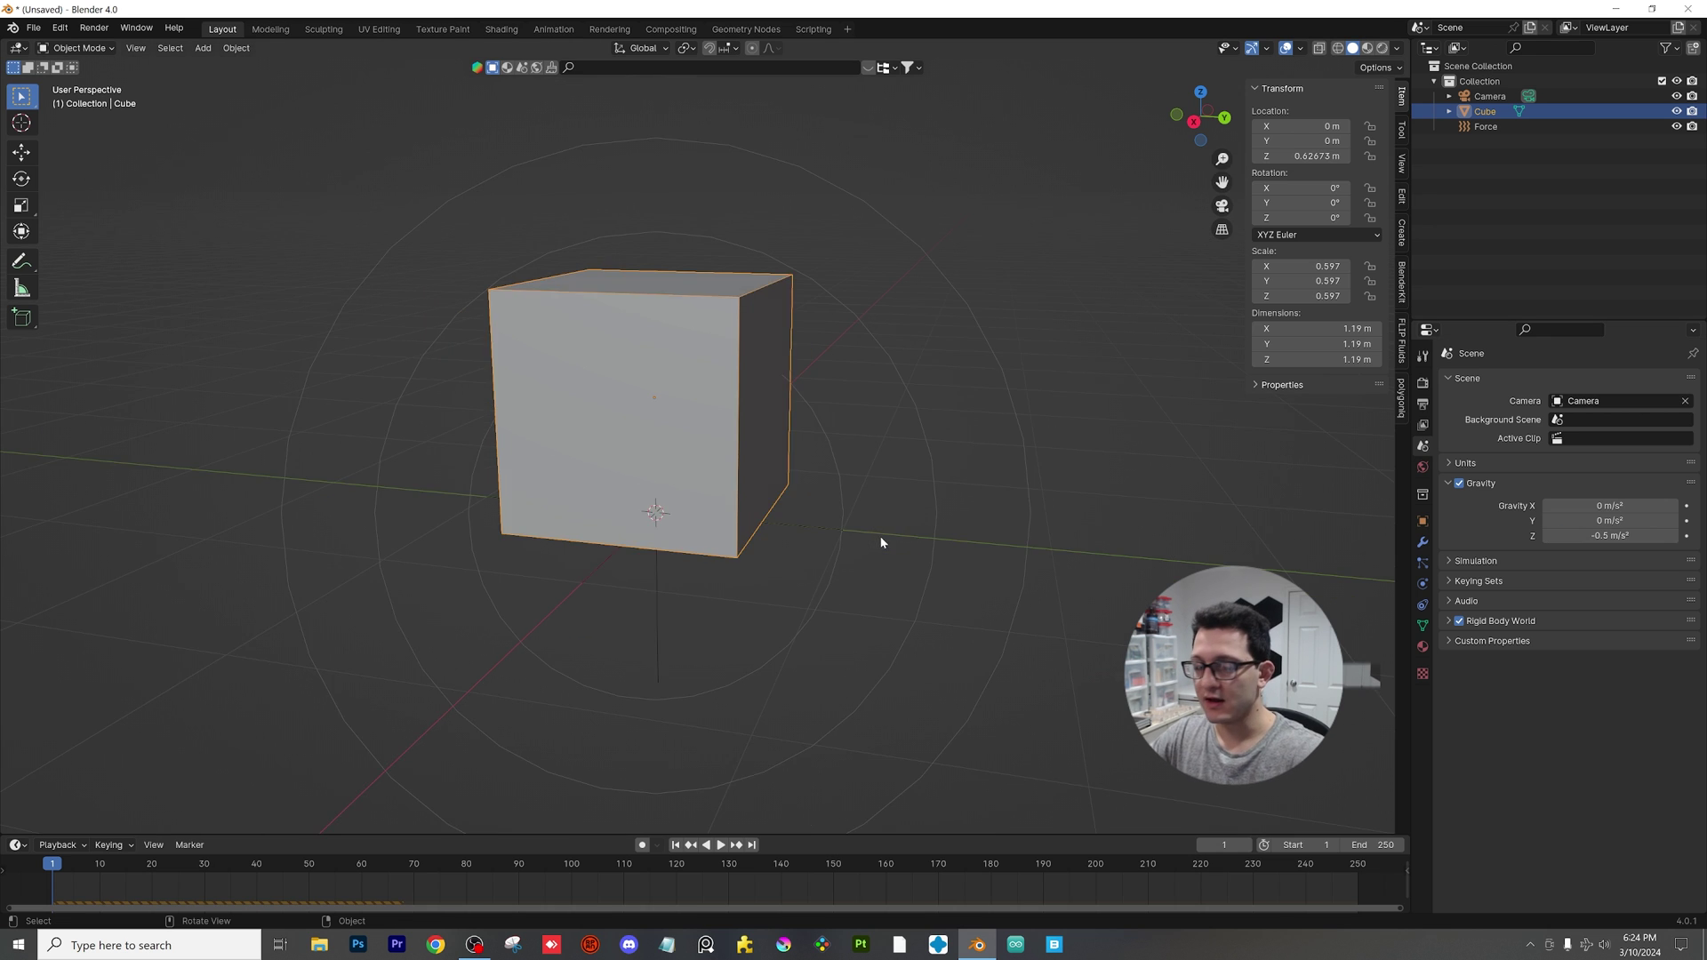
{"action": "middle_click_drag", "start_coordinate": [847, 557], "coordinate": [855, 506], "text": "shift"}
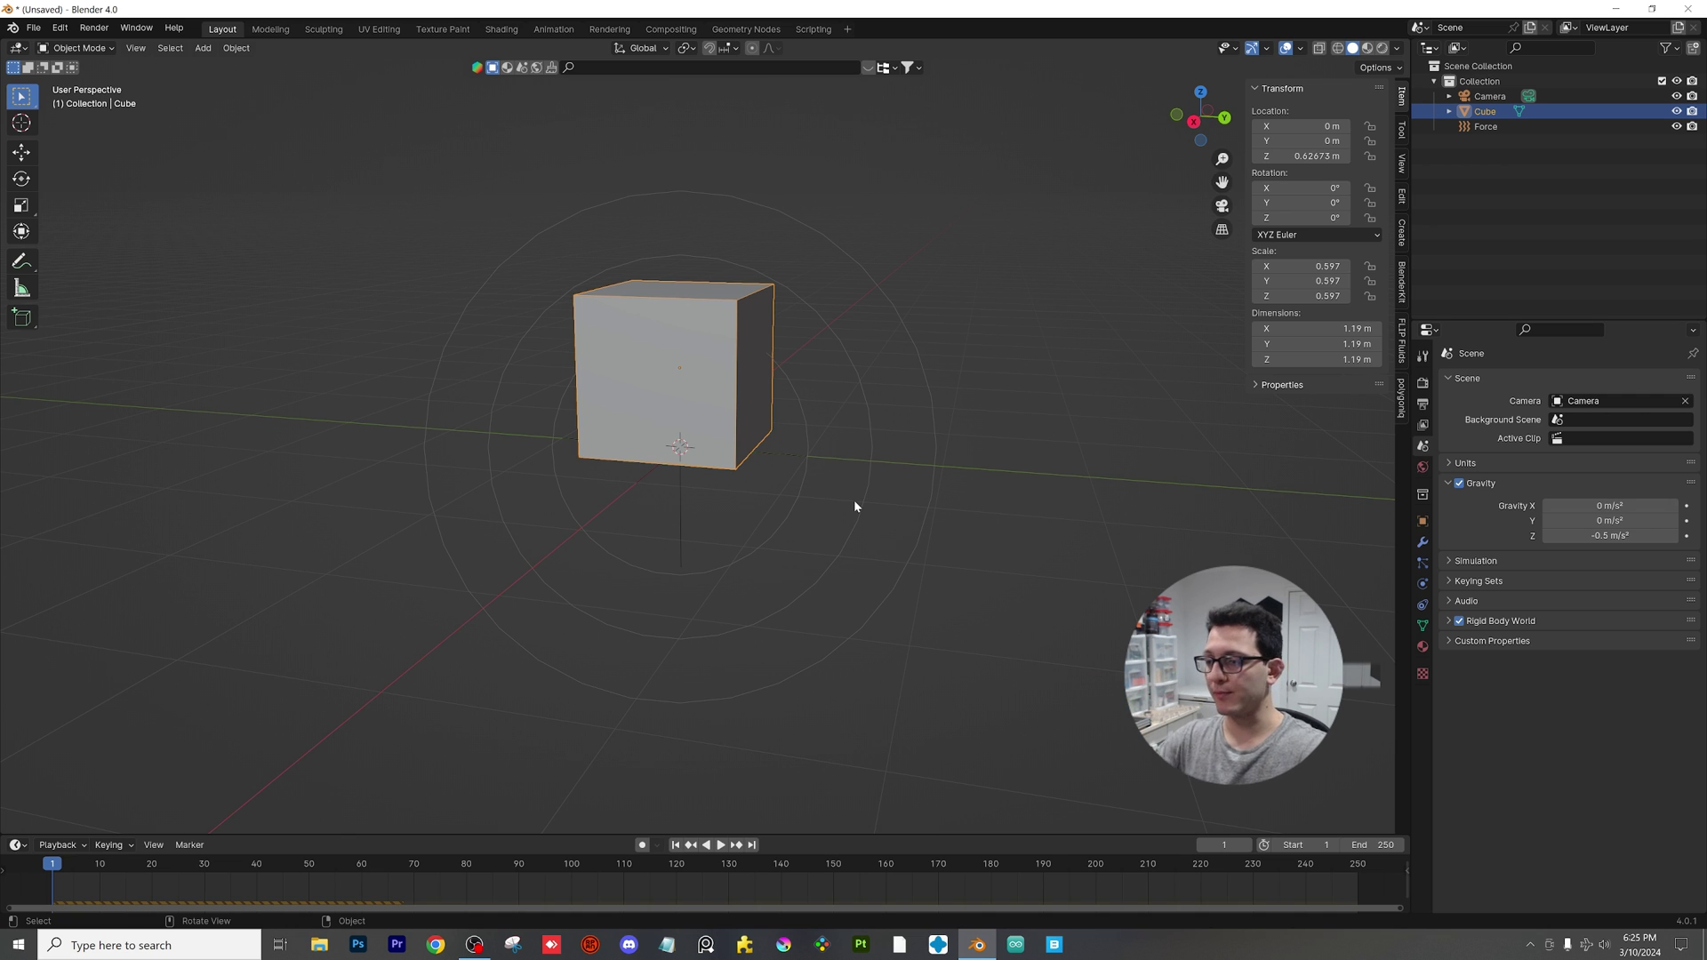
{"action": "key", "text": "space"}
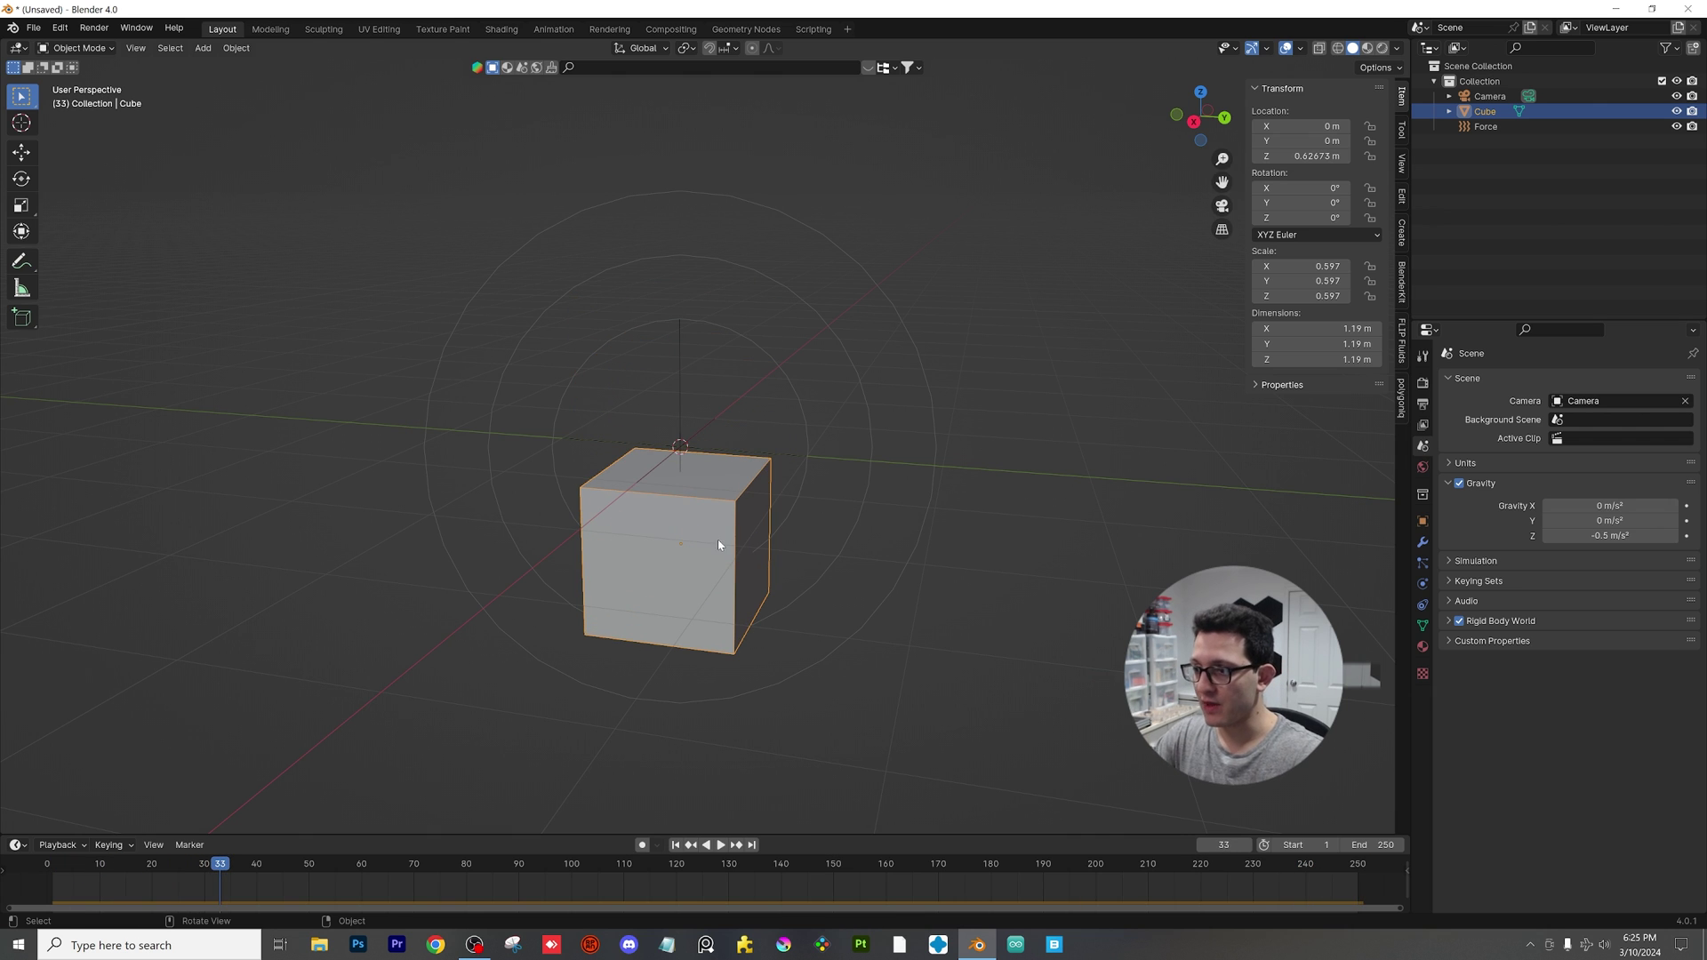
Step: Scrub the timeline back to frame 1
{"action": "left_click", "coordinate": [62, 868]}
{"action": "left_click_drag", "start_coordinate": [63, 870], "coordinate": [53, 870]}
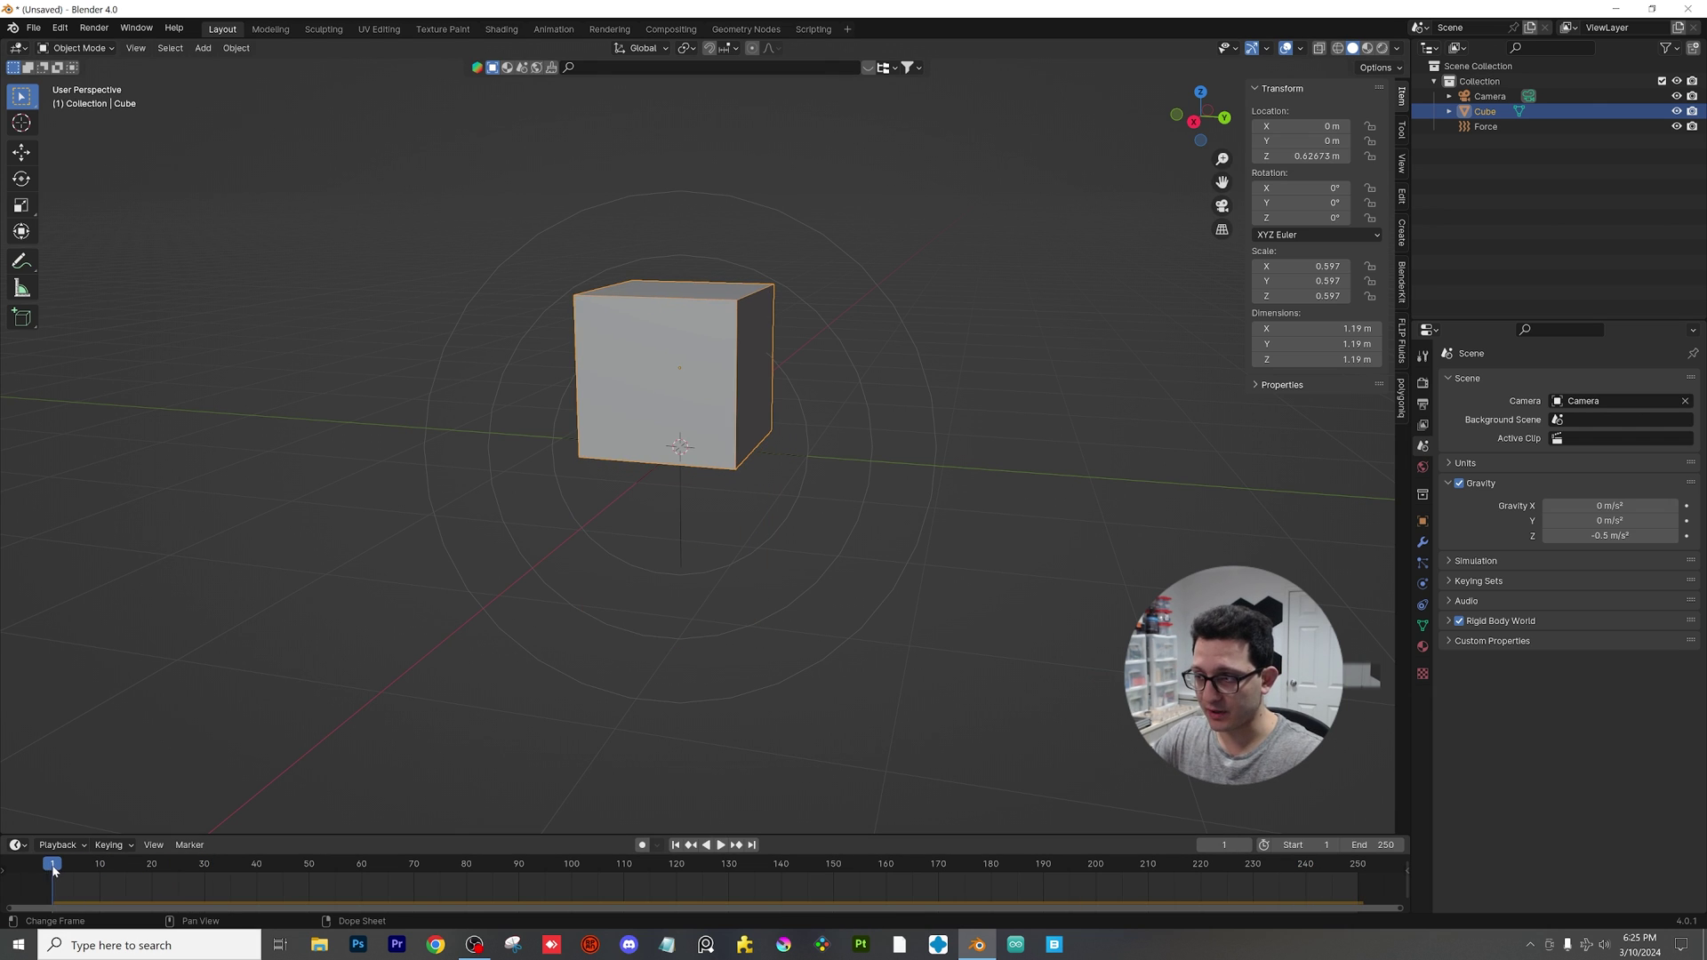
{"action": "scroll", "coordinate": [756, 361], "scroll_direction": "up", "scroll_amount": 2}
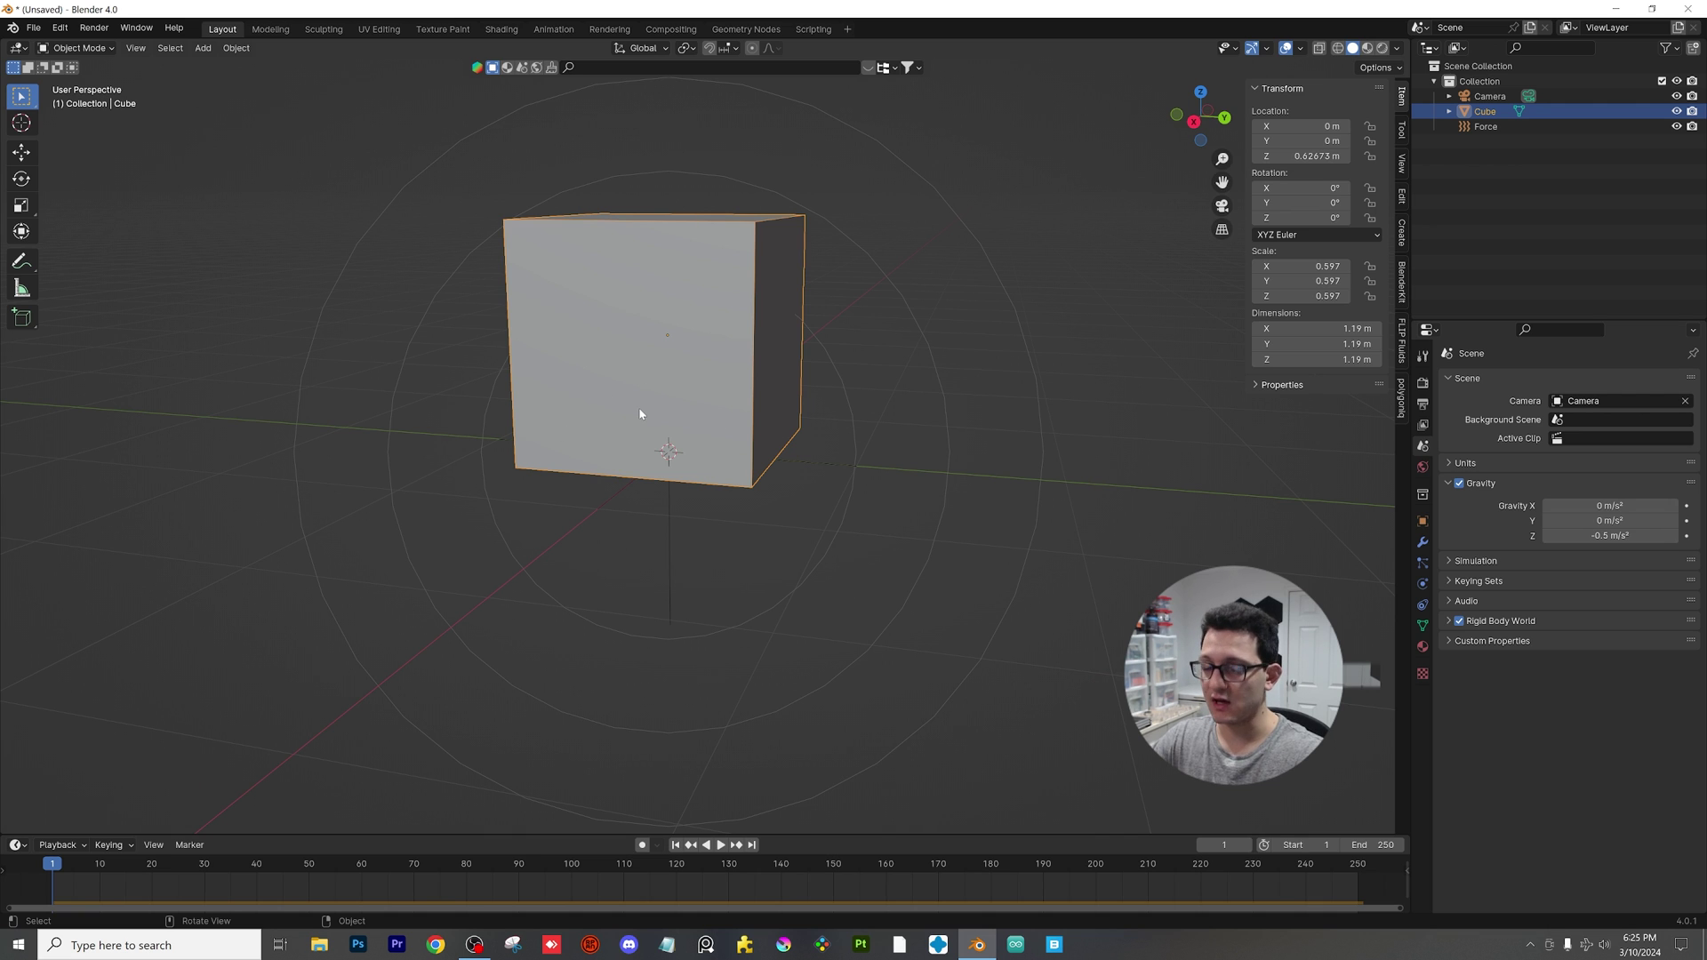
{"action": "scroll", "coordinate": [640, 412], "scroll_direction": "down", "scroll_amount": 2}
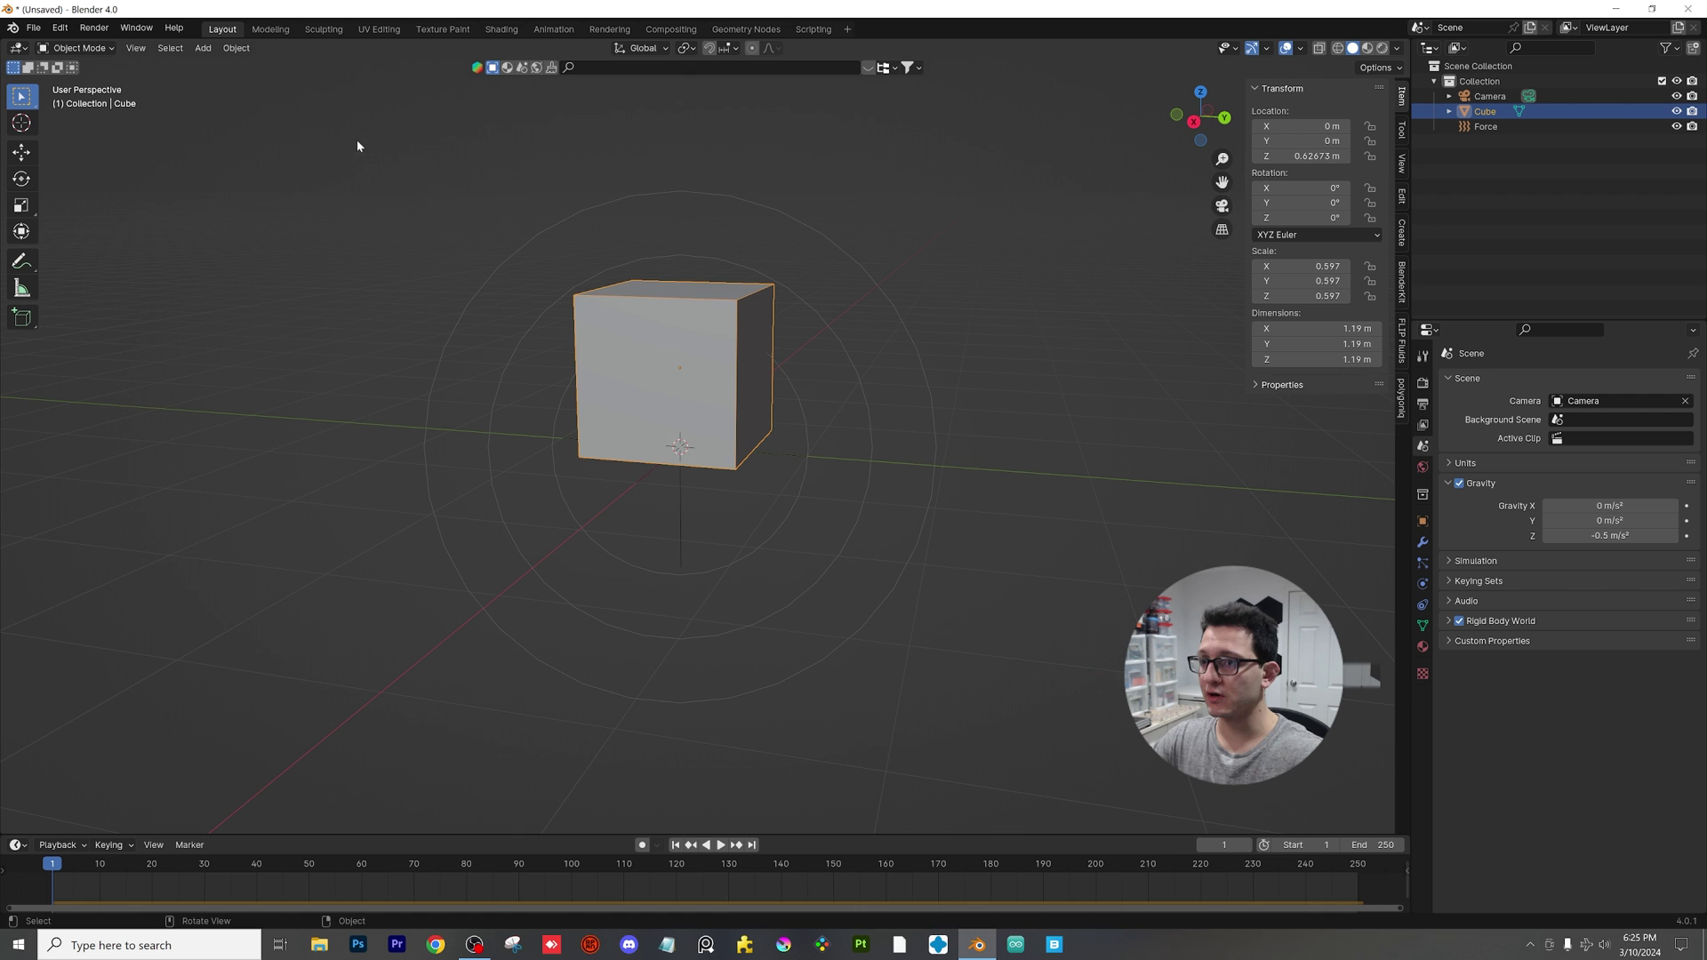
Step: Add a Suzanne monkey mesh and position it around the cube
{"action": "left_click", "coordinate": [203, 48]}
{"action": "mouse_move", "coordinate": [249, 66]}
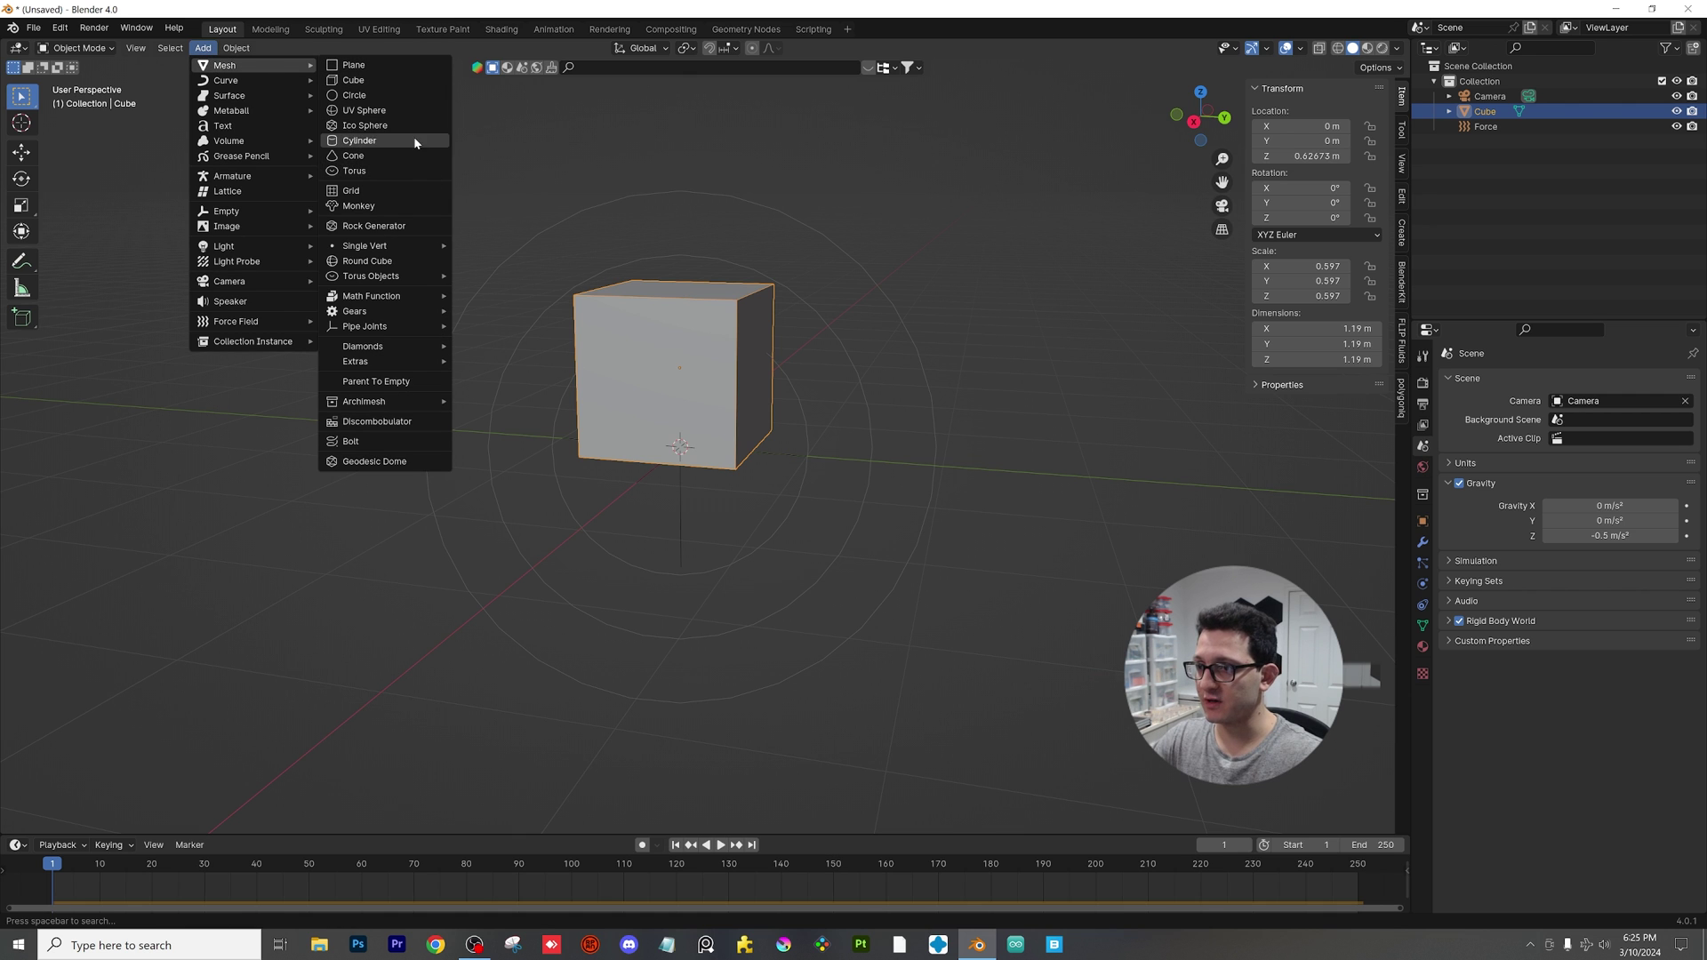
{"action": "left_click", "coordinate": [414, 205]}
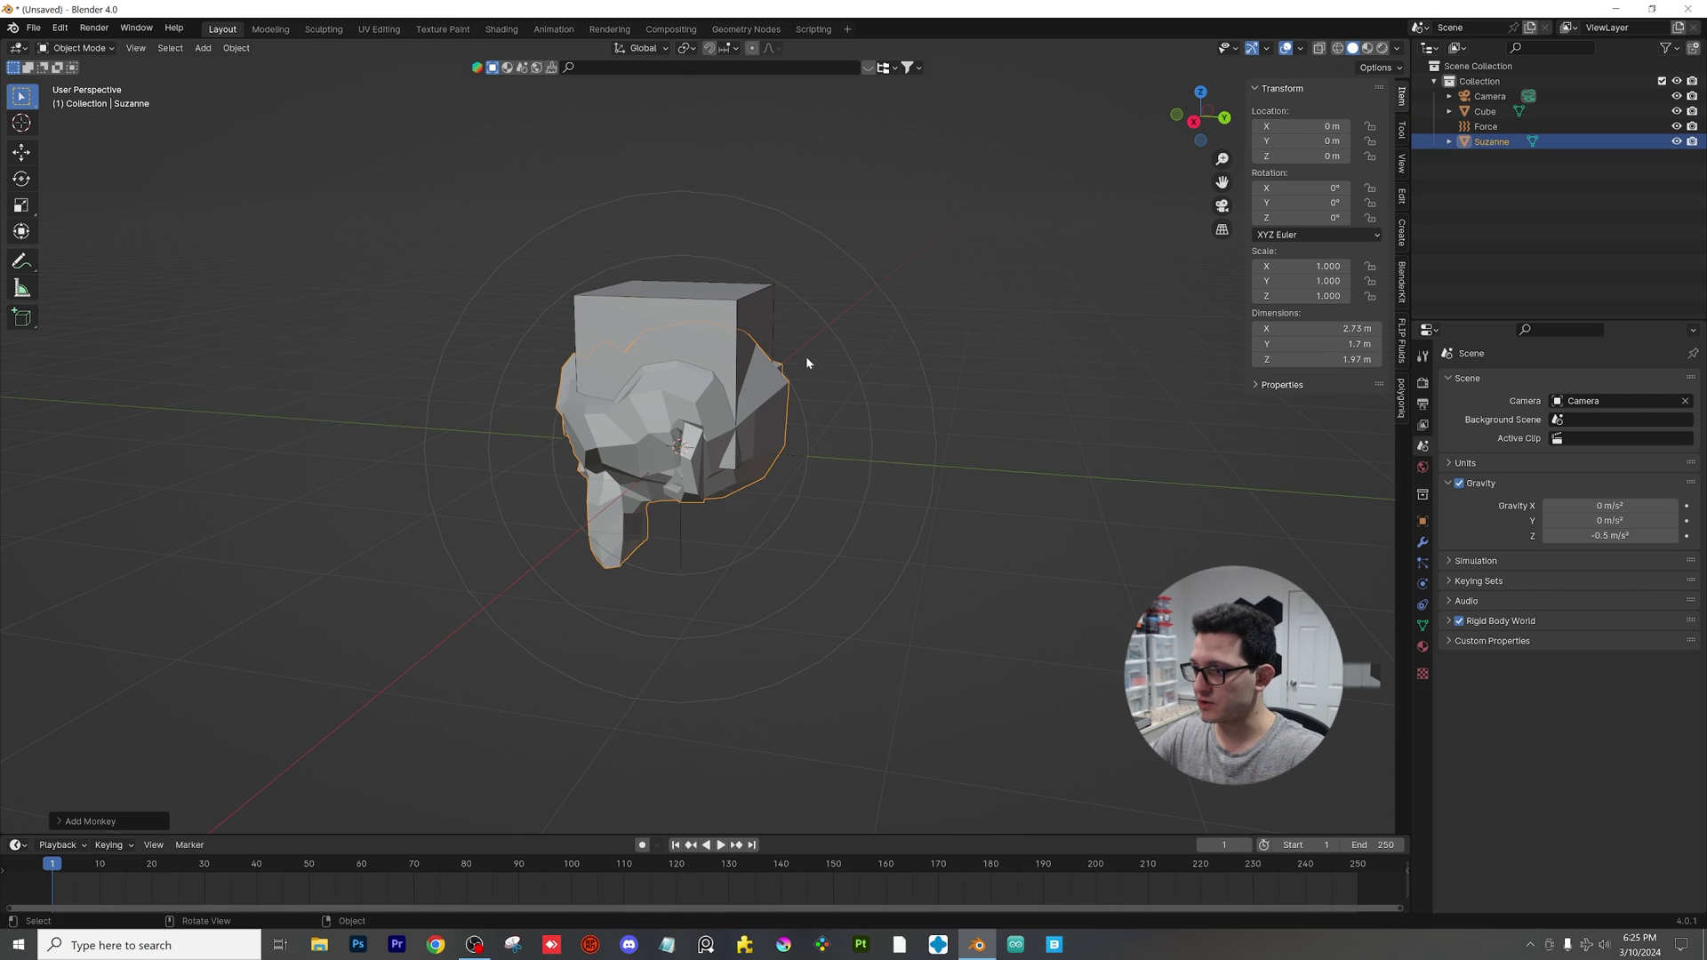
{"action": "middle_click_drag", "start_coordinate": [807, 362], "coordinate": [860, 394]}
{"action": "key", "text": "ctrl+z"}
{"action": "key", "text": "ctrl+z"}
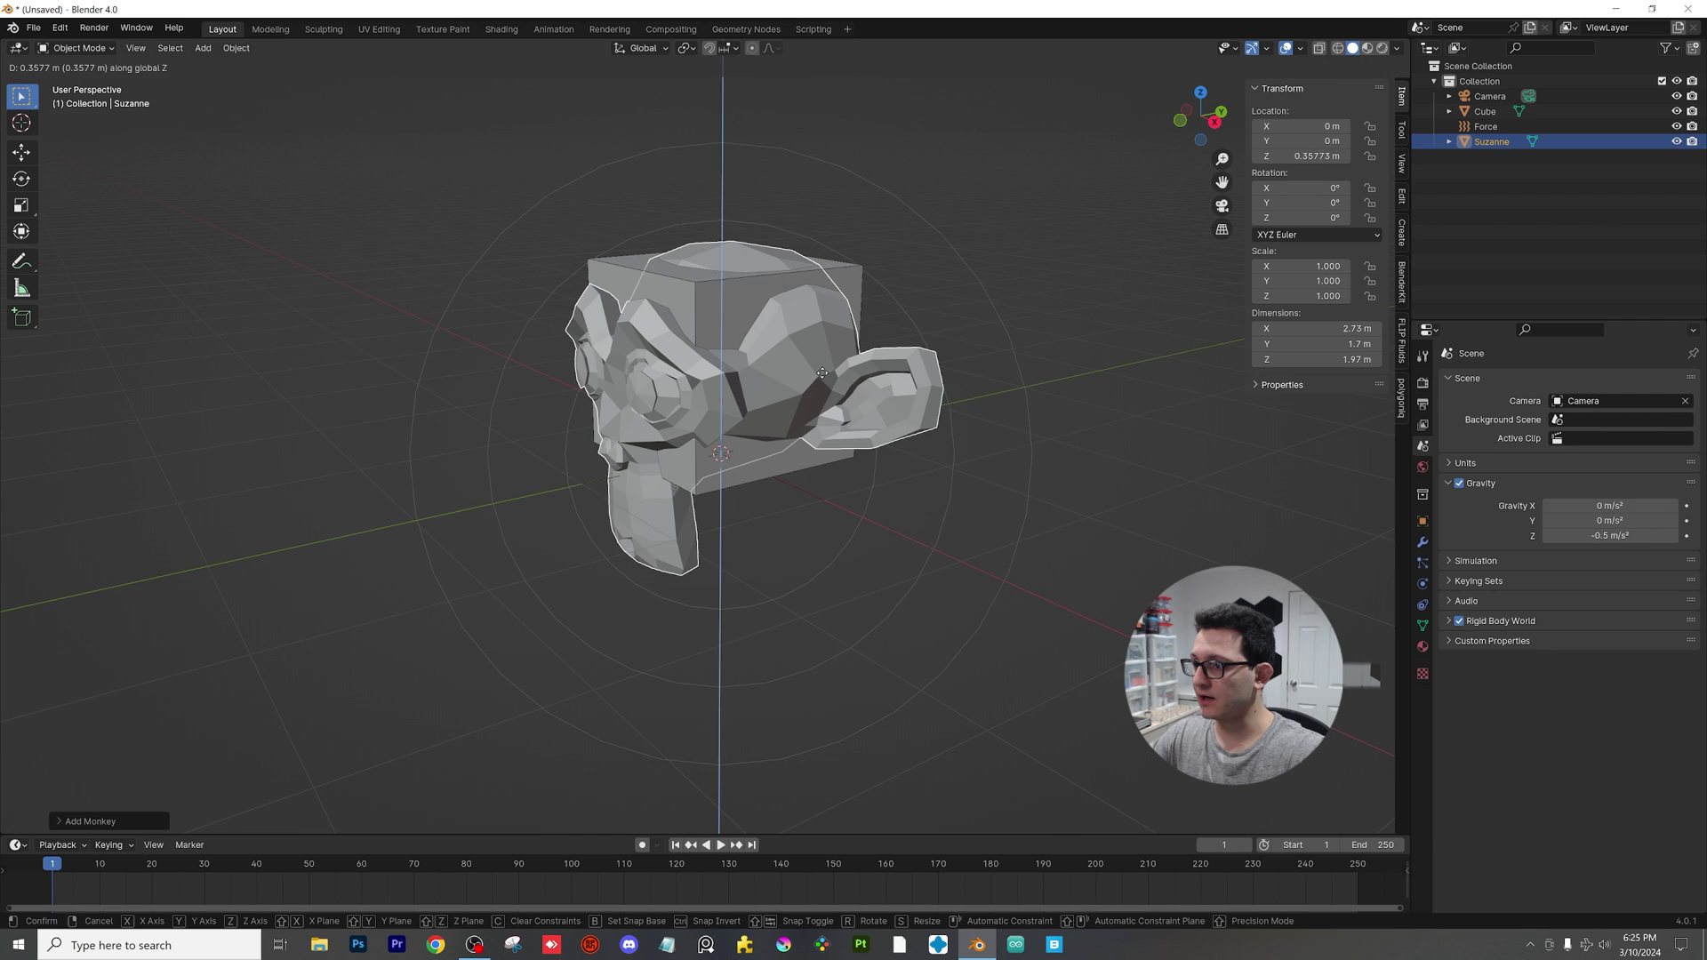
Step: Parent Suzanne to the cube with Object parenting and play the simulation
{"action": "left_click", "coordinate": [810, 443], "text": "shift"}
{"action": "key", "text": "ctrl+p"}
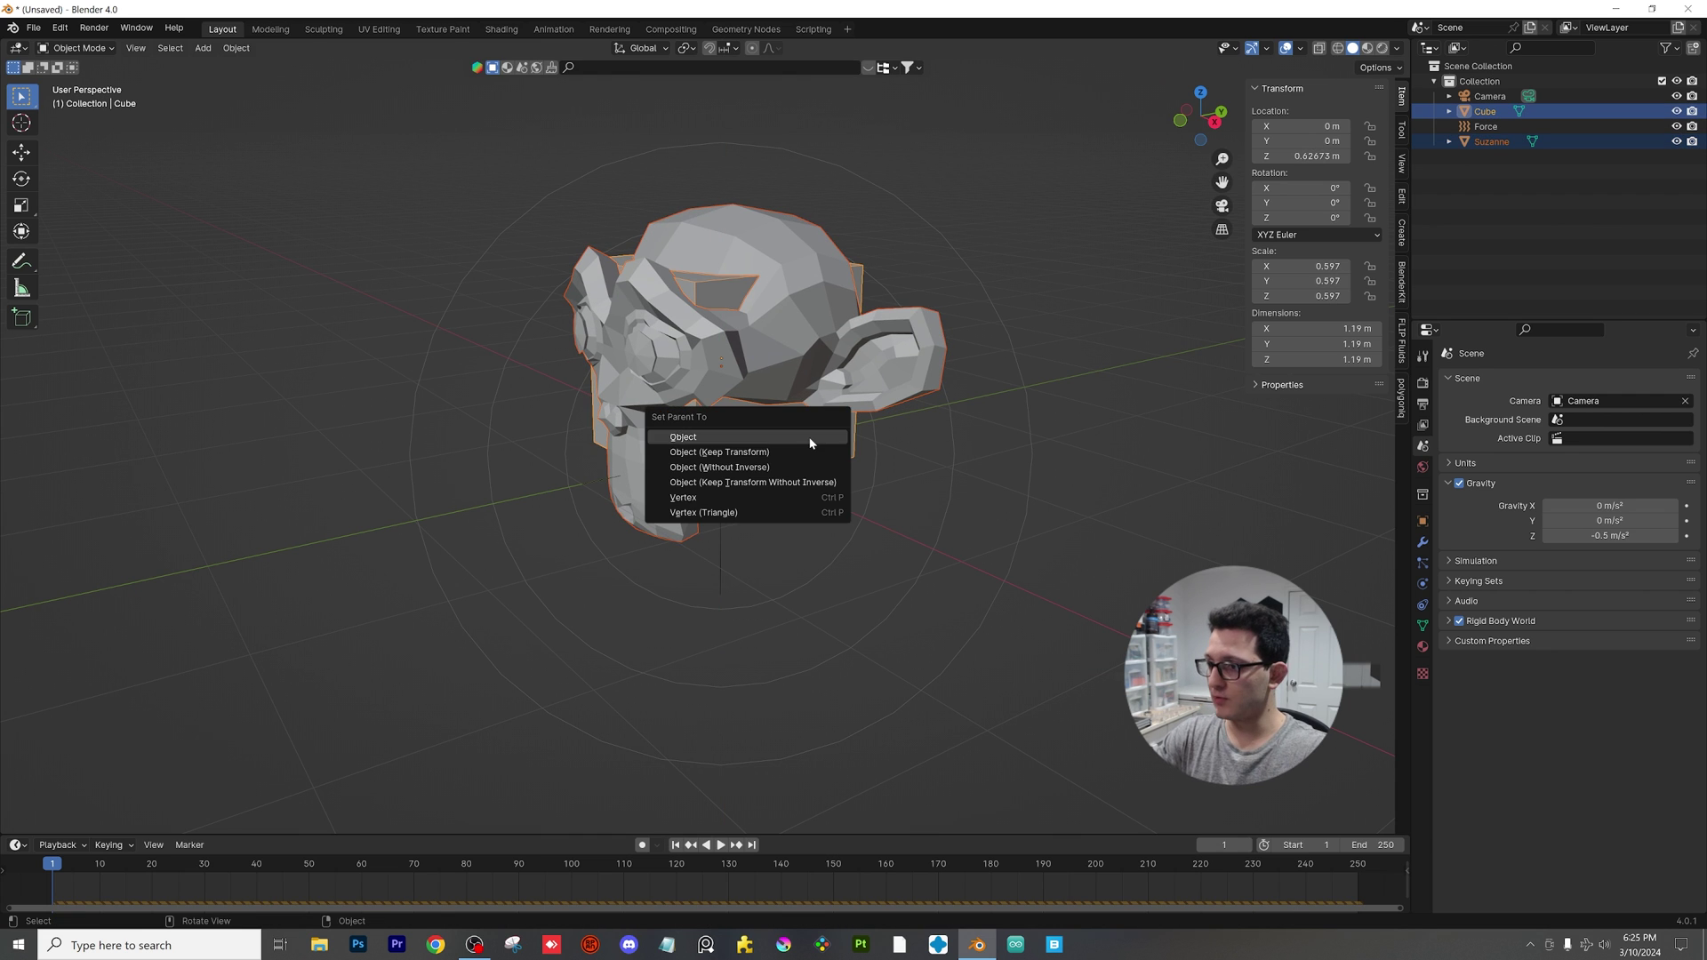
{"action": "left_click", "coordinate": [810, 438]}
{"action": "key", "text": "space"}
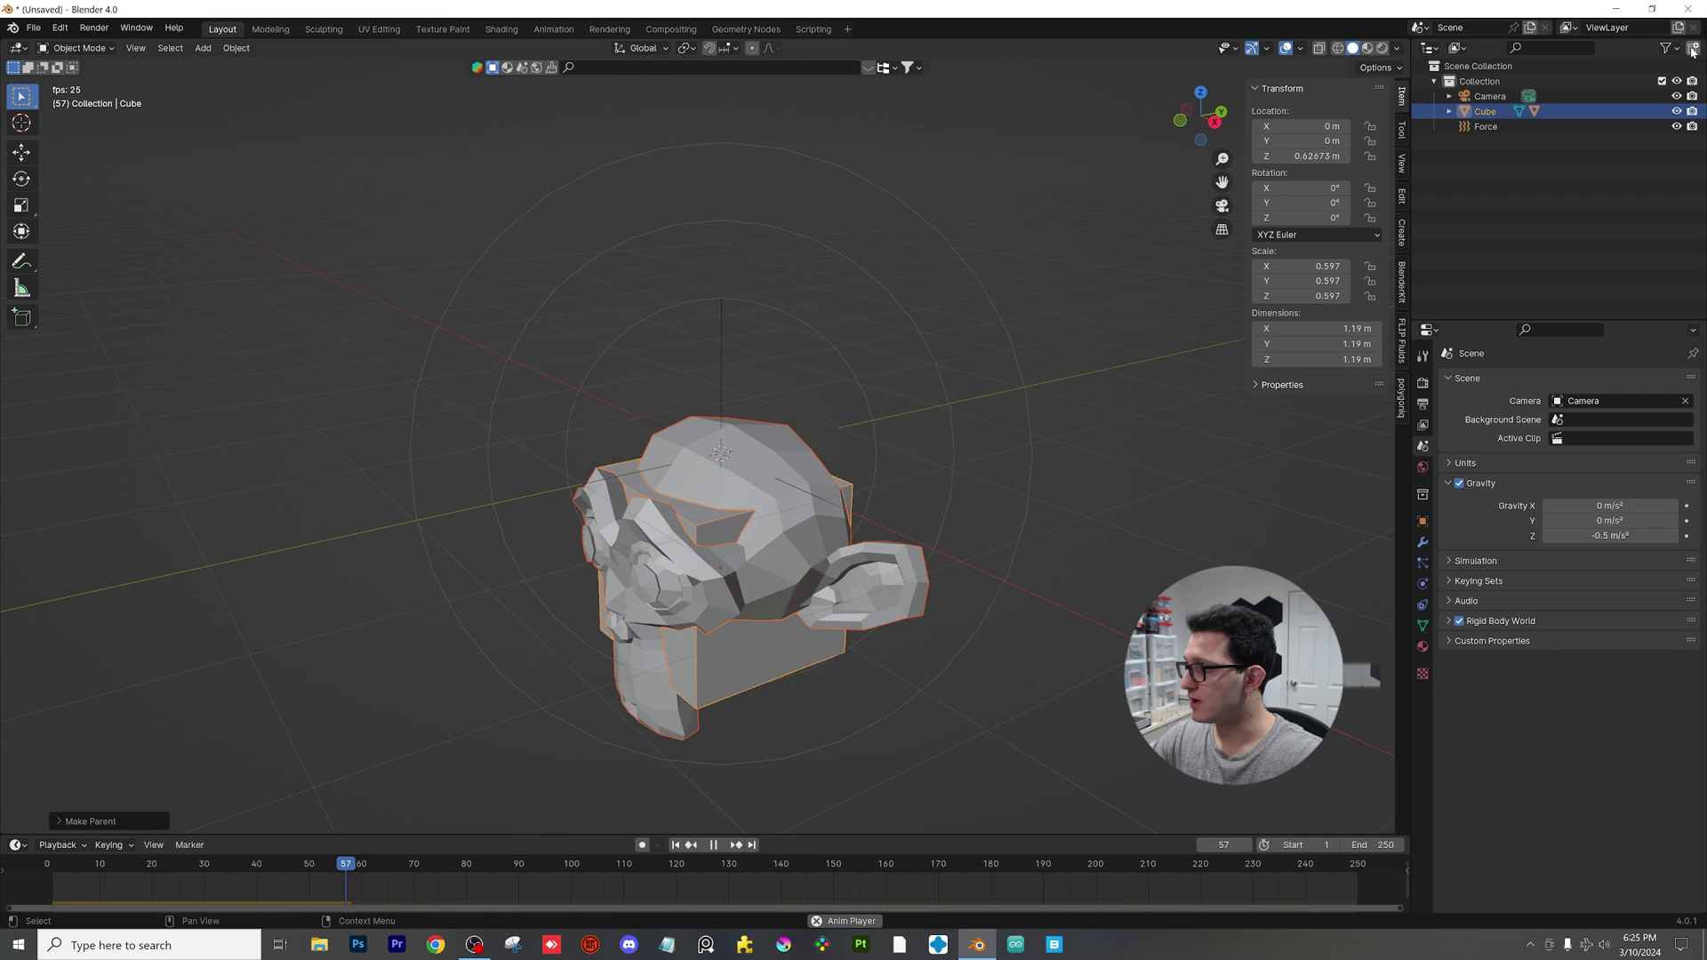
Step: Insert a rotation keyframe on Suzanne at frame 1
{"action": "key", "text": "space"}
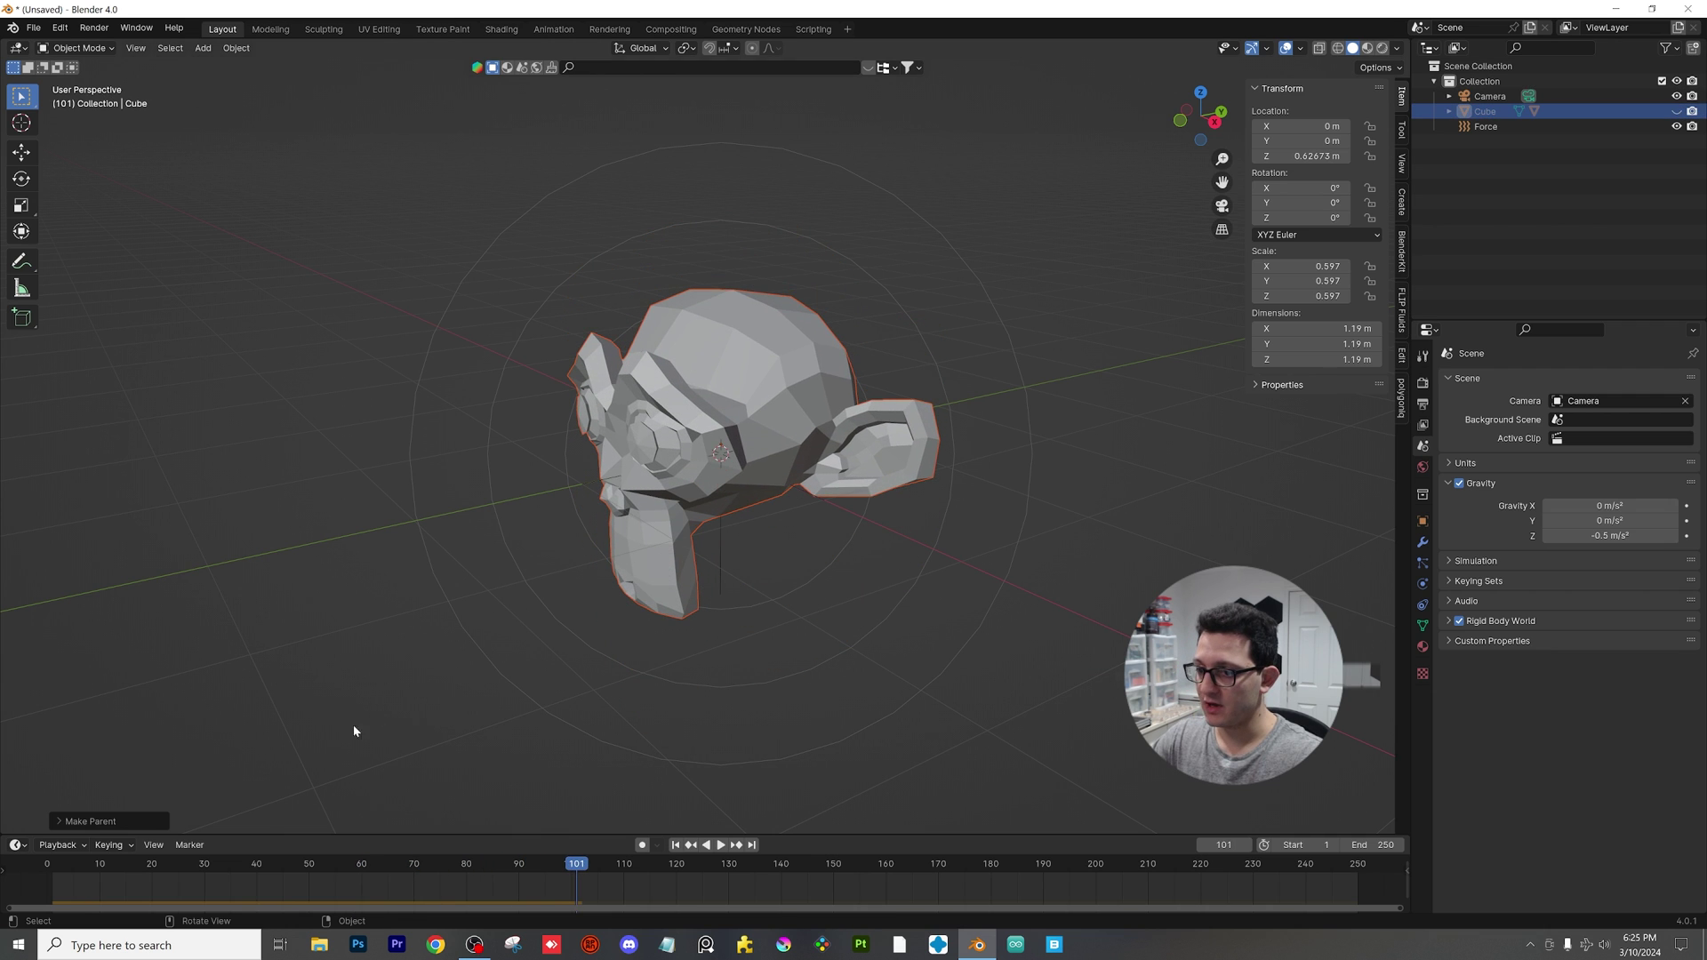
{"action": "key", "text": "shift+Left"}
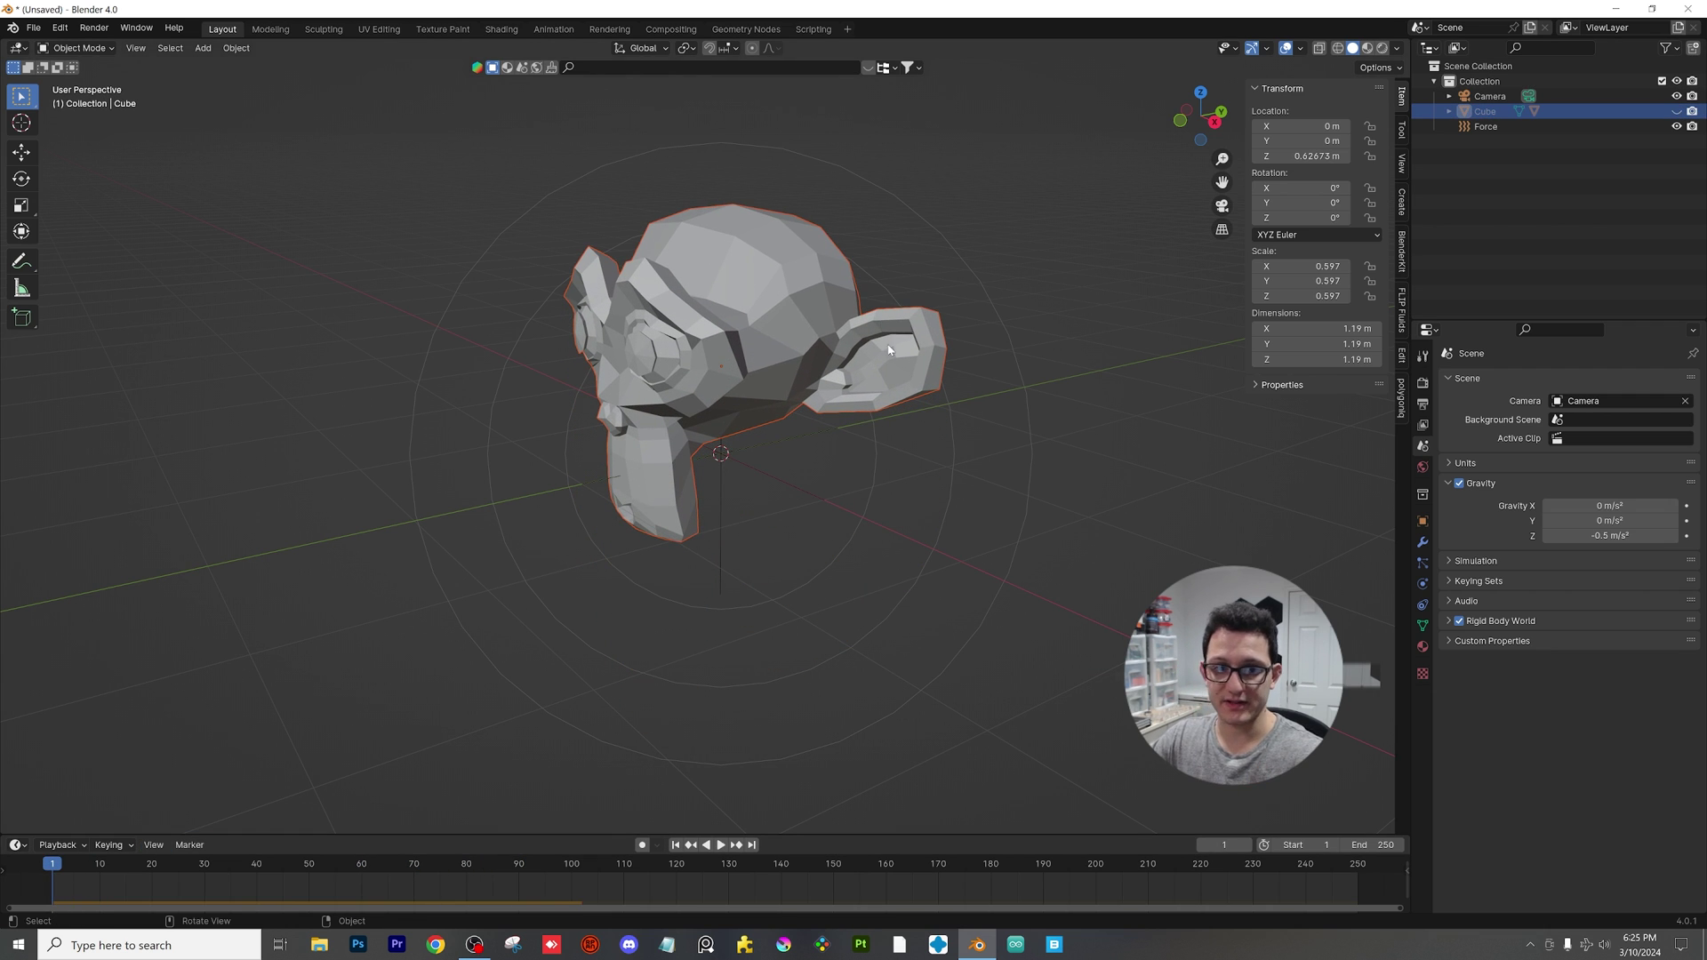
{"action": "left_click", "coordinate": [763, 335]}
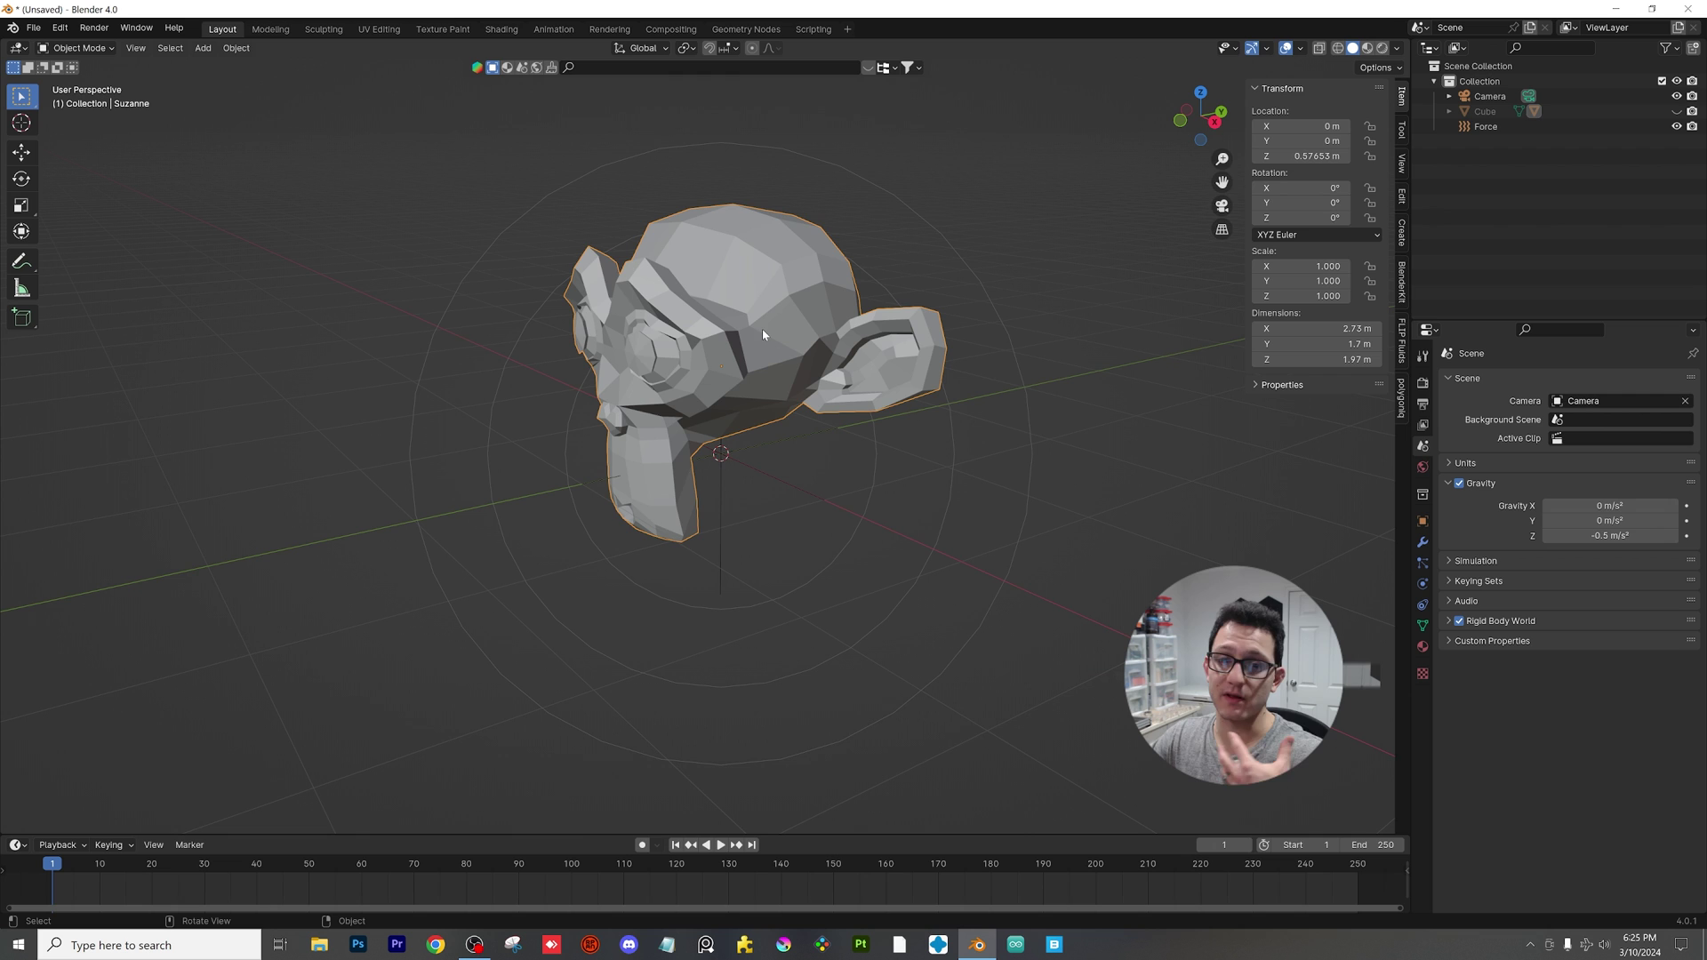
{"action": "scroll", "coordinate": [763, 336], "scroll_direction": "up", "scroll_amount": 2}
{"action": "middle_click_drag", "start_coordinate": [767, 332], "coordinate": [796, 365]}
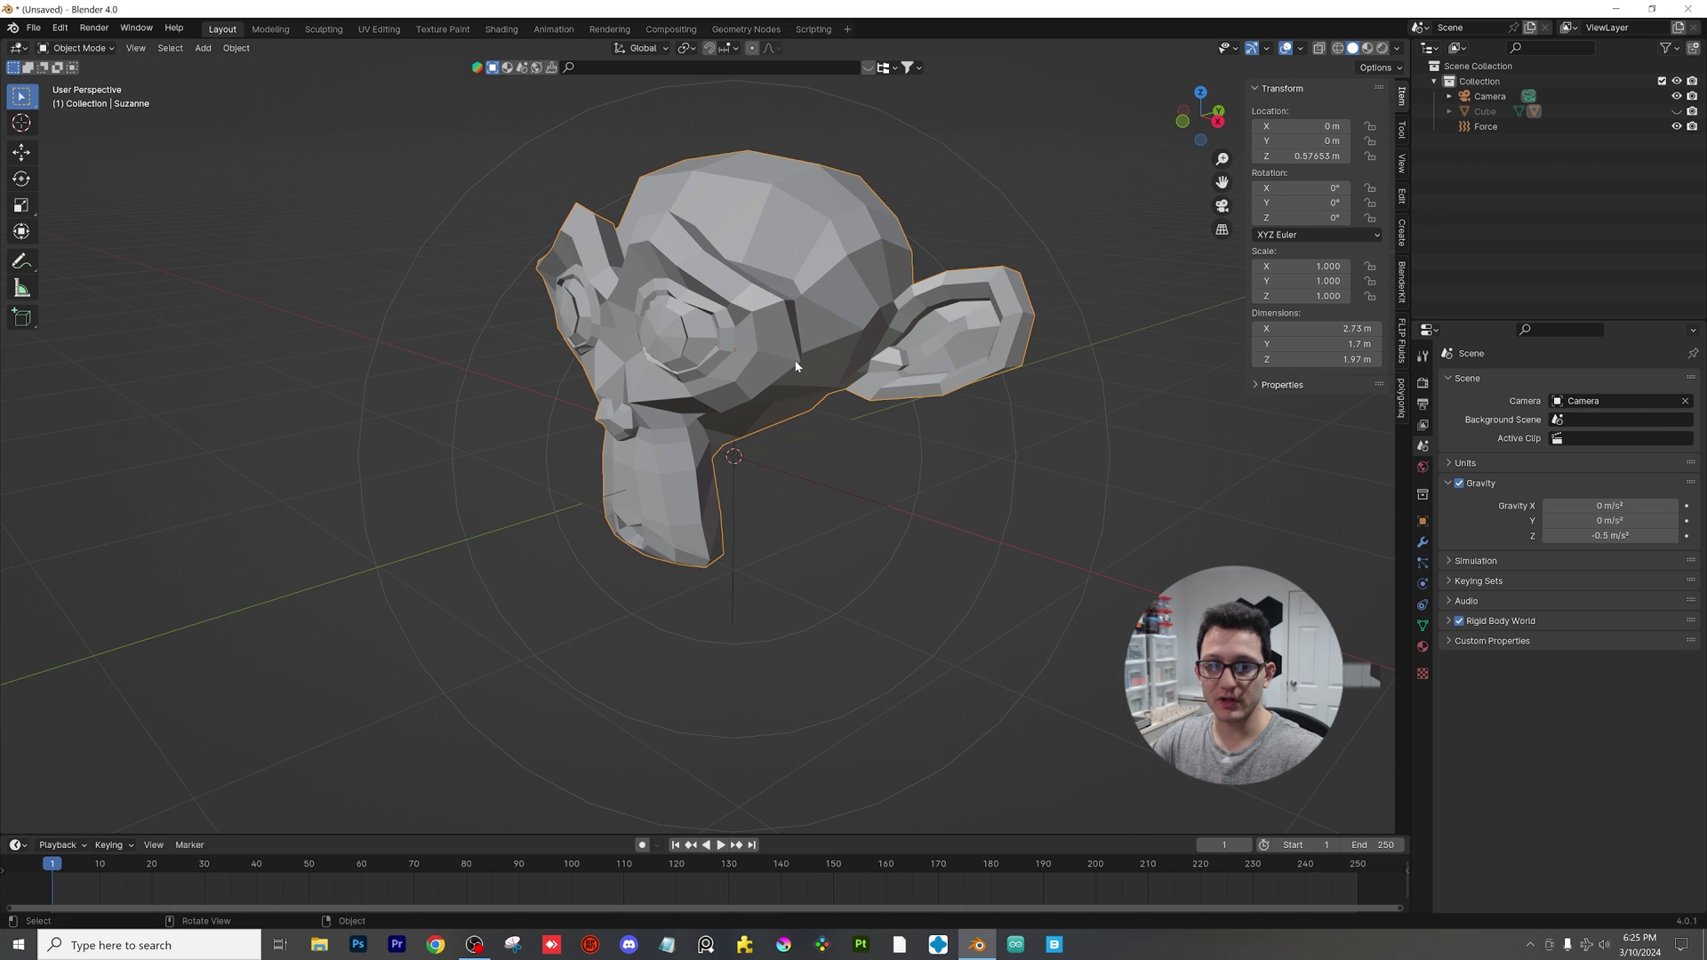
{"action": "key", "text": "i"}
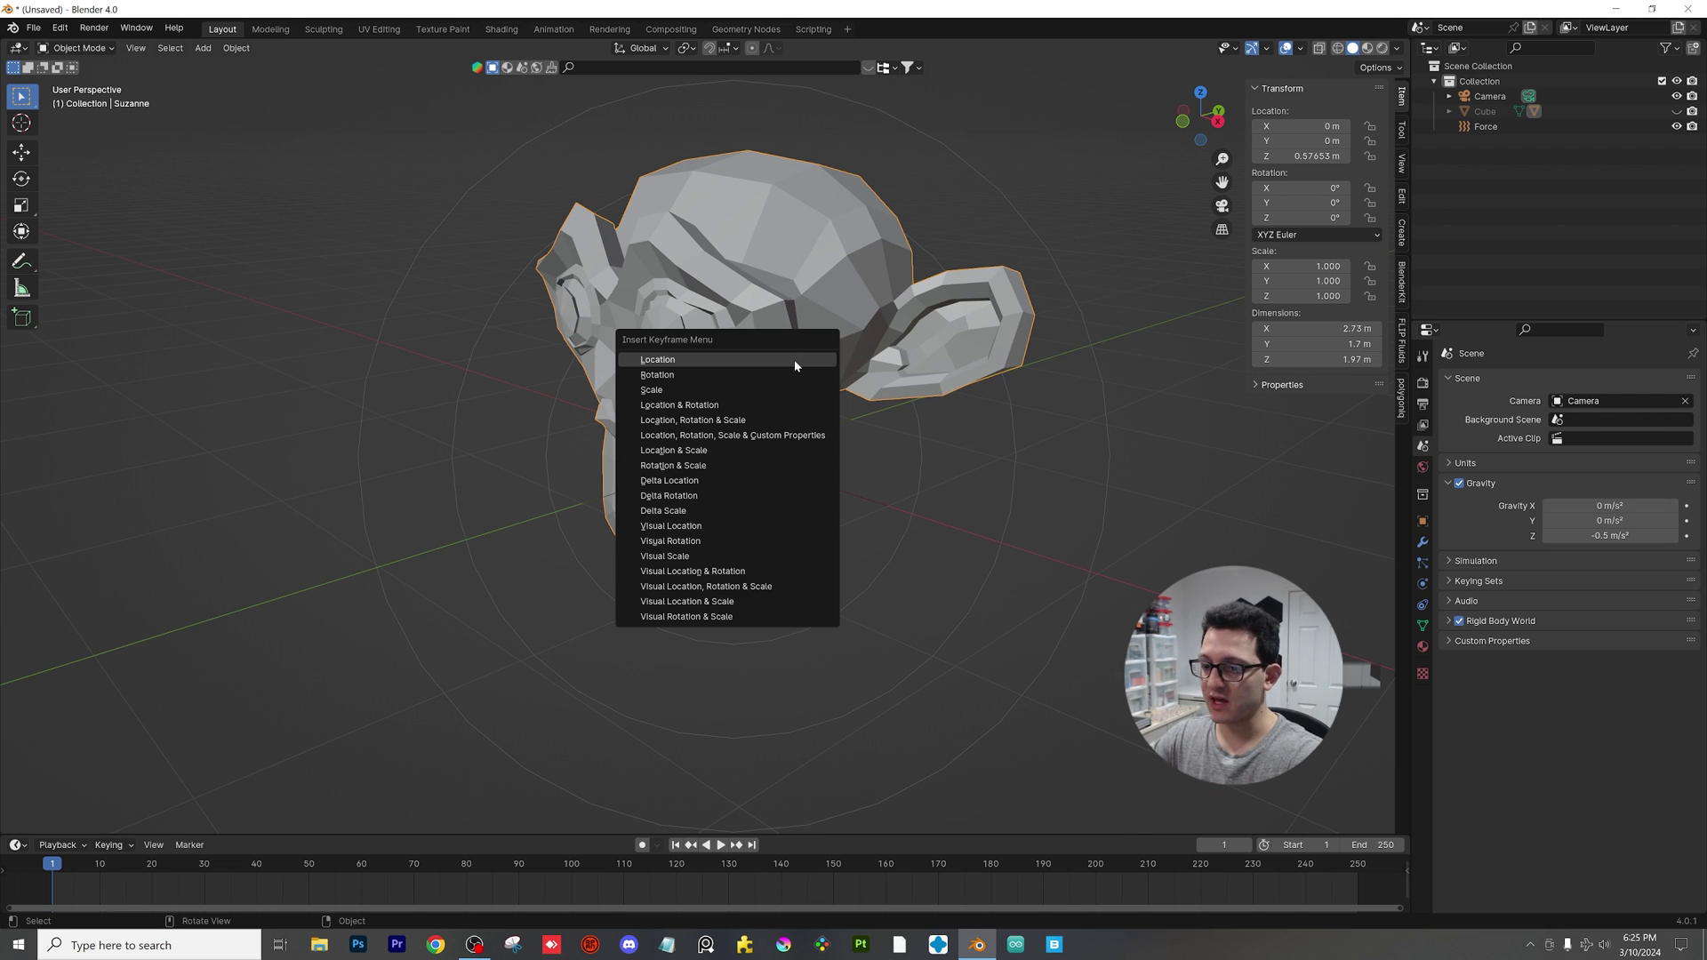
{"action": "left_click", "coordinate": [747, 375]}
Step: At frame 60, keyframe Suzanne's Z rotation at 360°, then replay from the start
{"action": "key", "text": "space"}
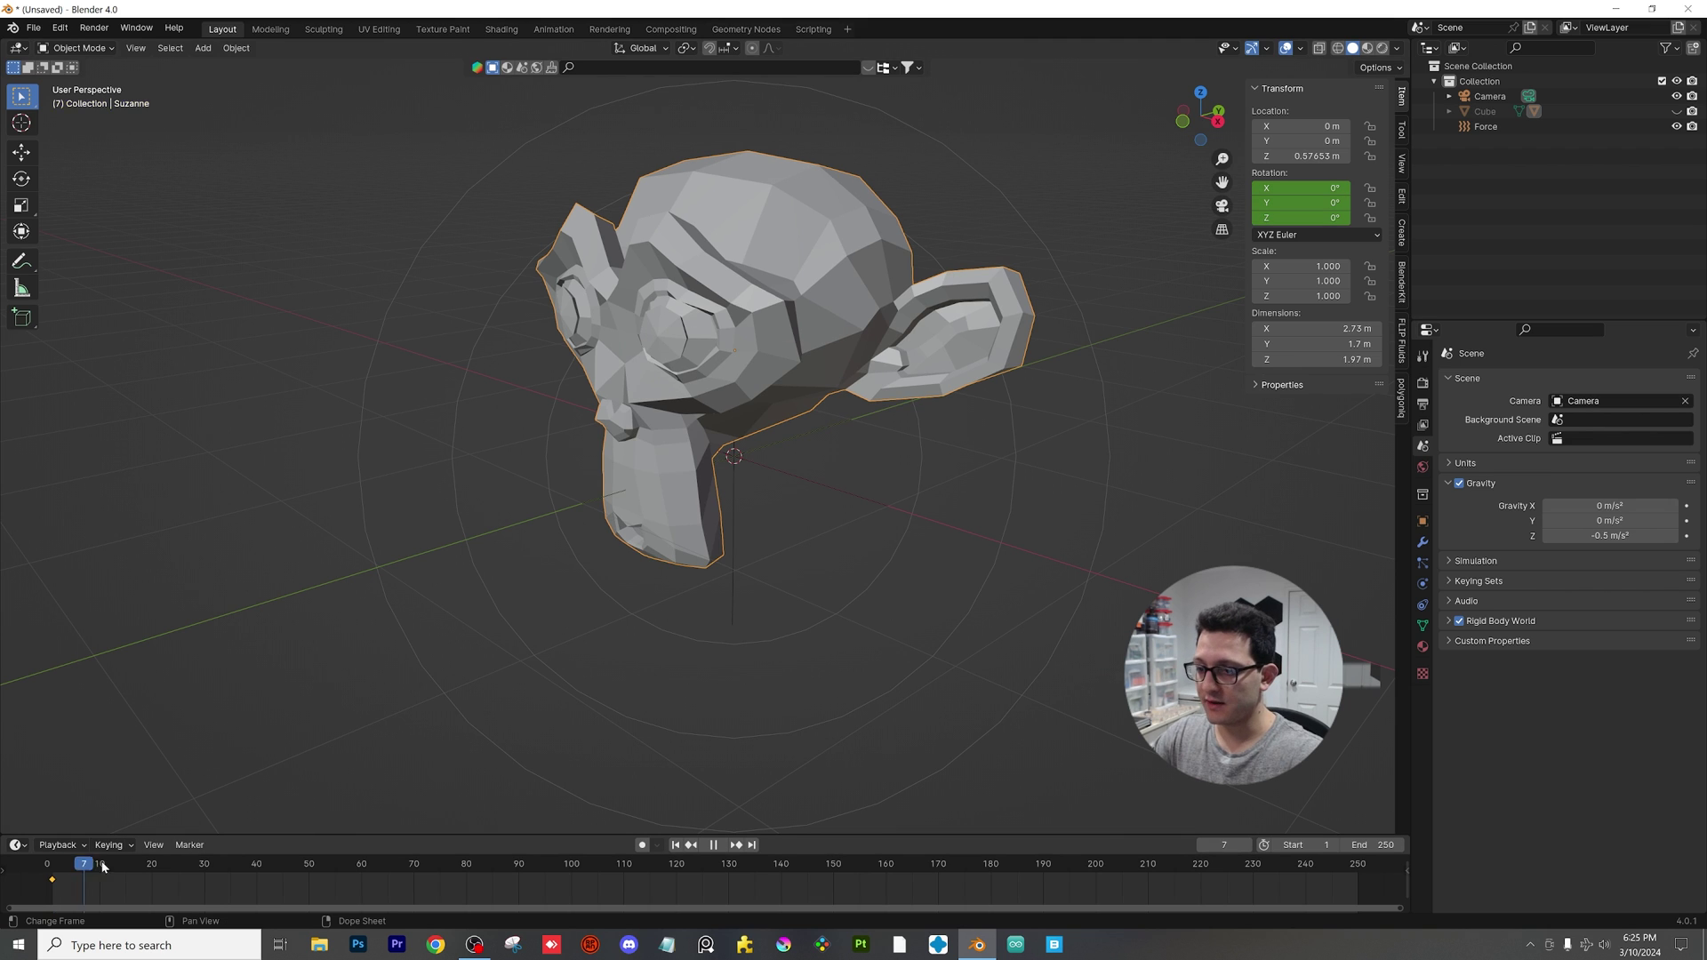
{"action": "key", "text": "space"}
{"action": "double_click", "coordinate": [1301, 218]}
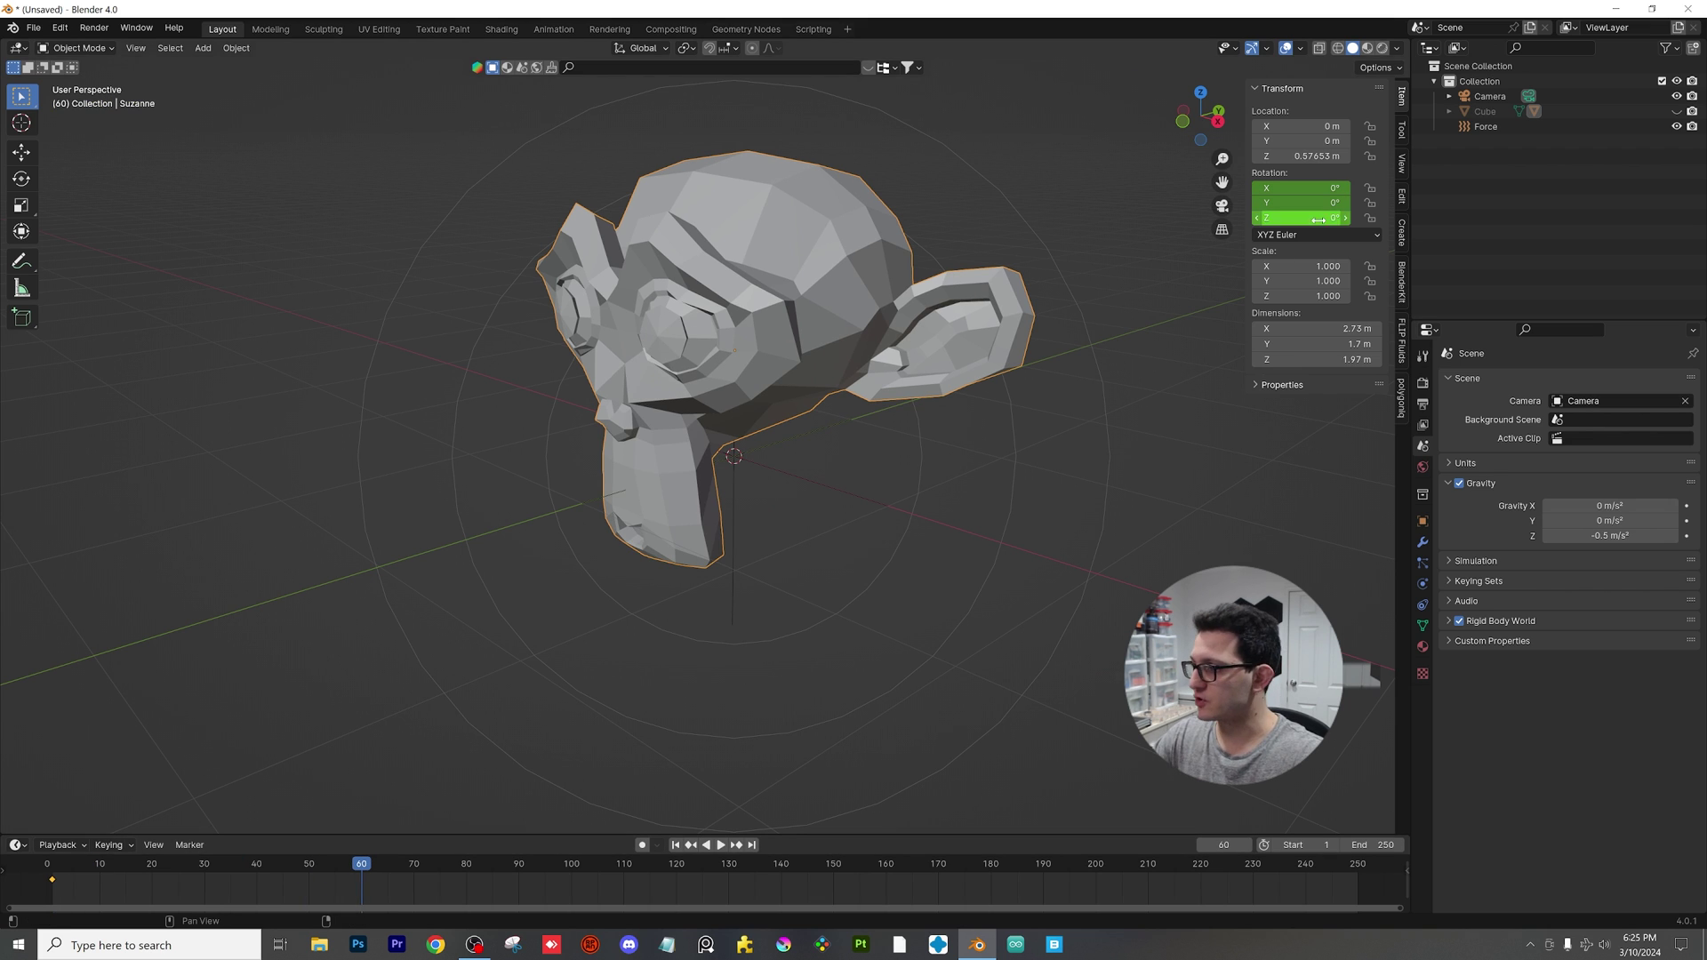
{"action": "type", "text": "360"}
{"action": "key", "text": "Return"}
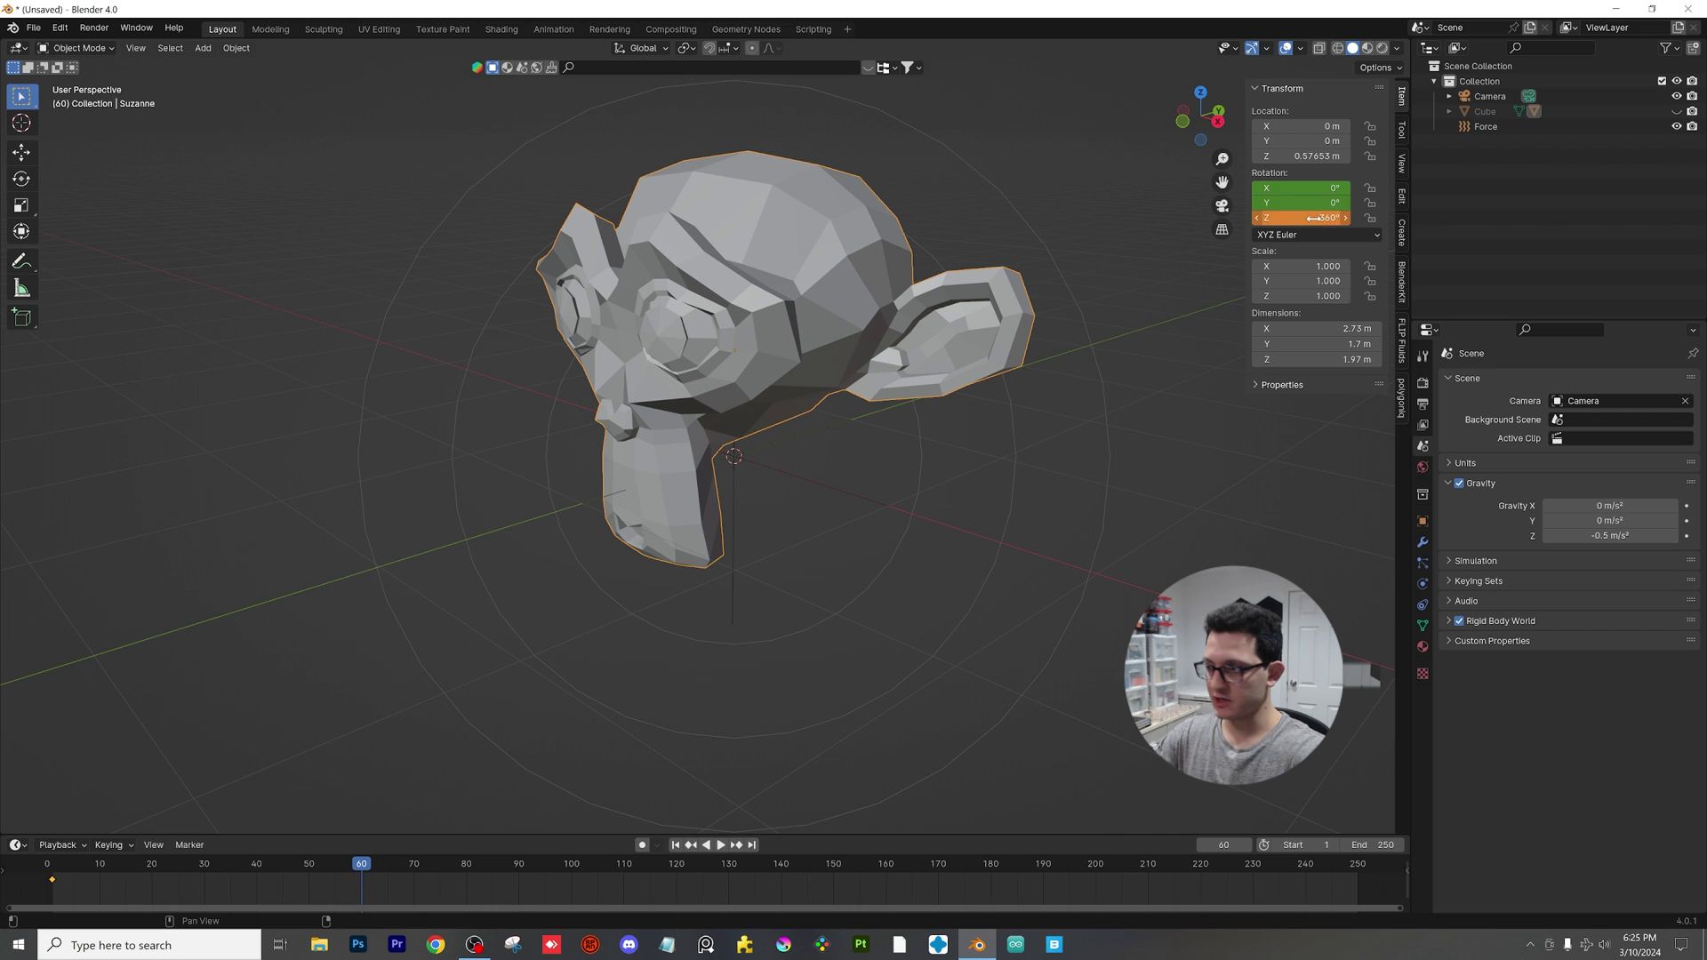
{"action": "key", "text": "i"}
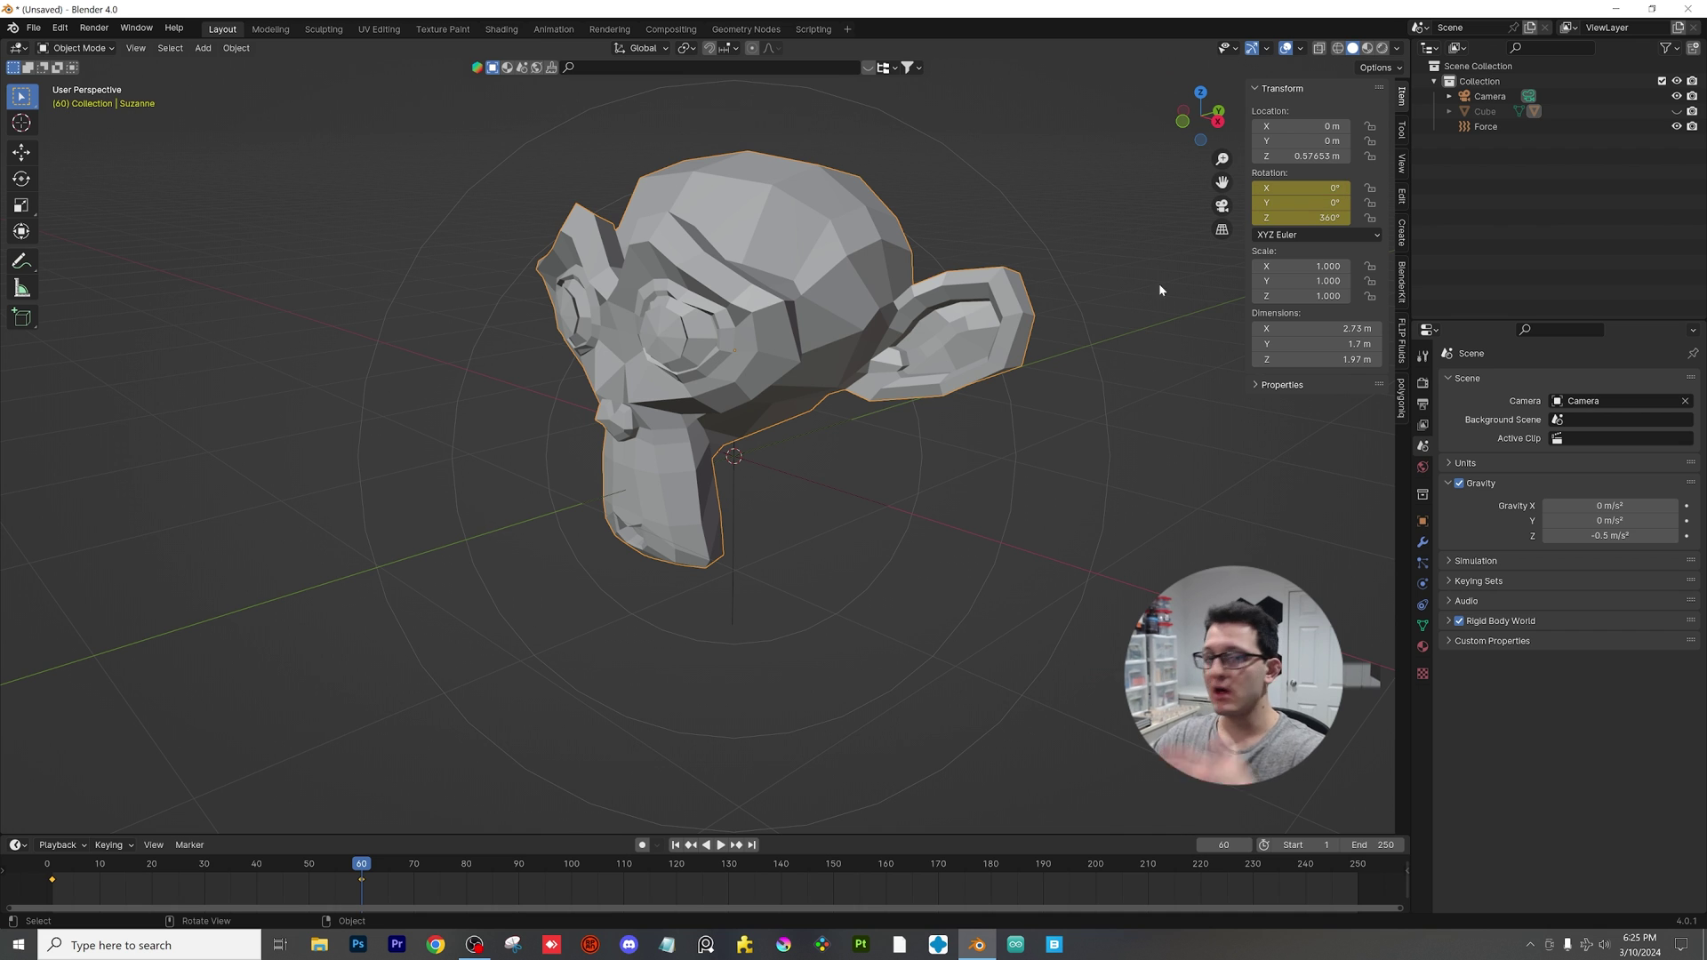
{"action": "left_click", "coordinate": [64, 883]}
{"action": "key", "text": "space"}
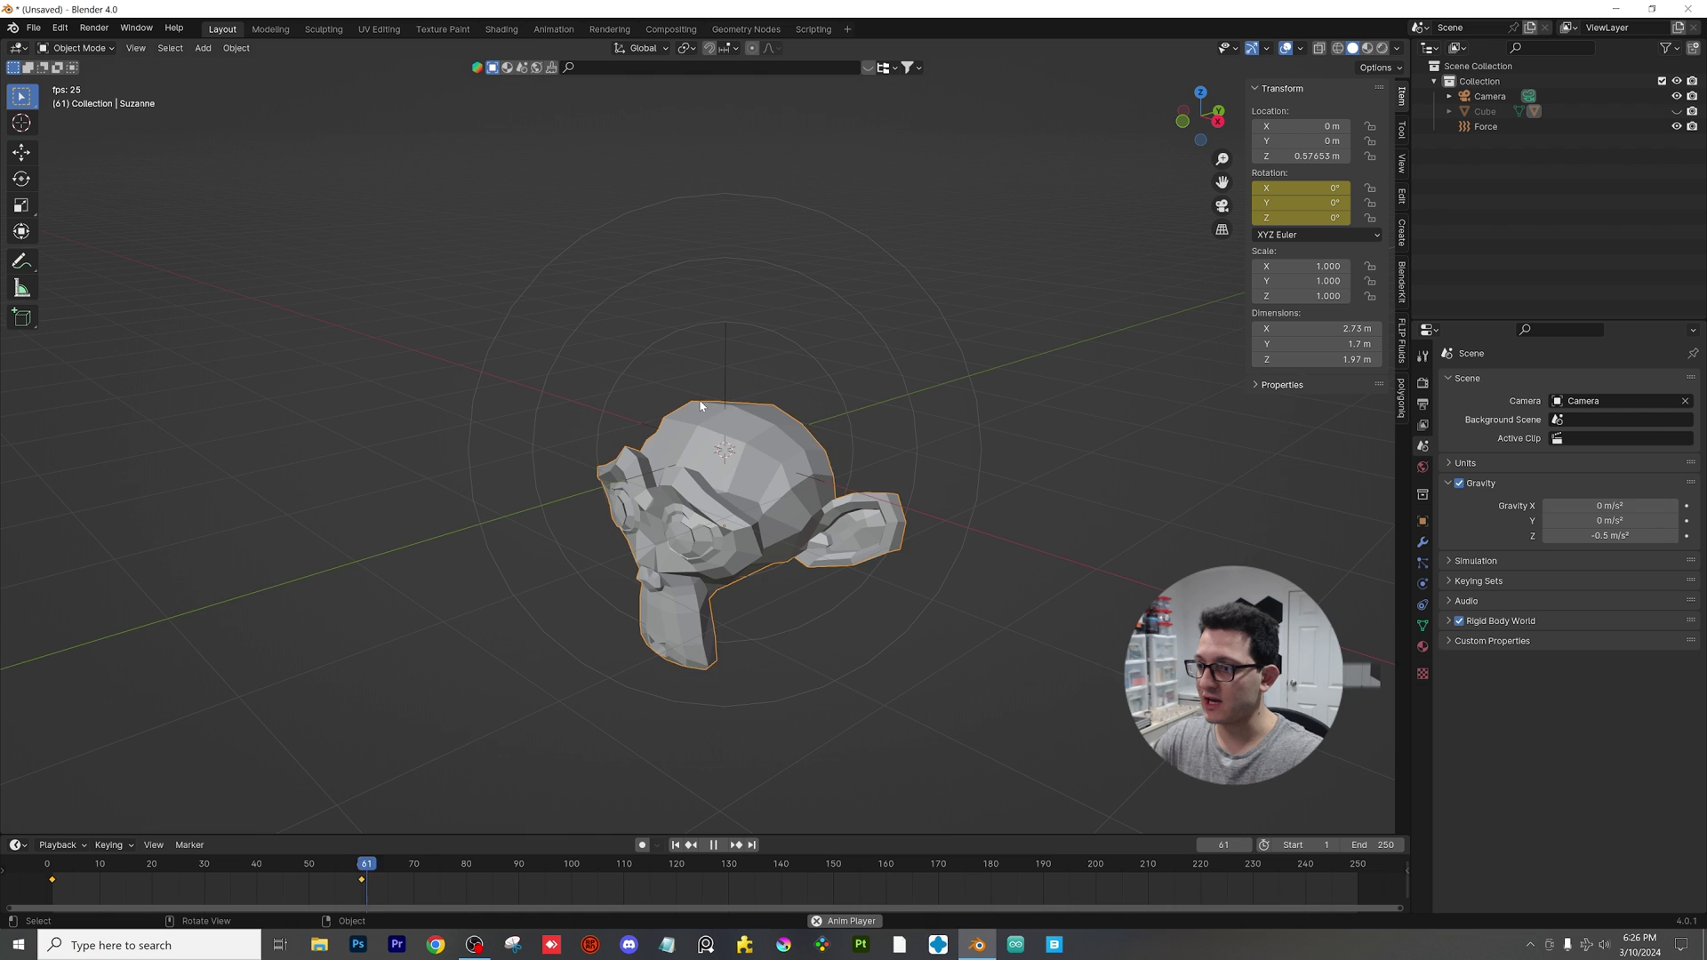
Step: Move Suzanne's frame-60 rotation keyframe to frame 120
{"action": "key", "text": "space"}
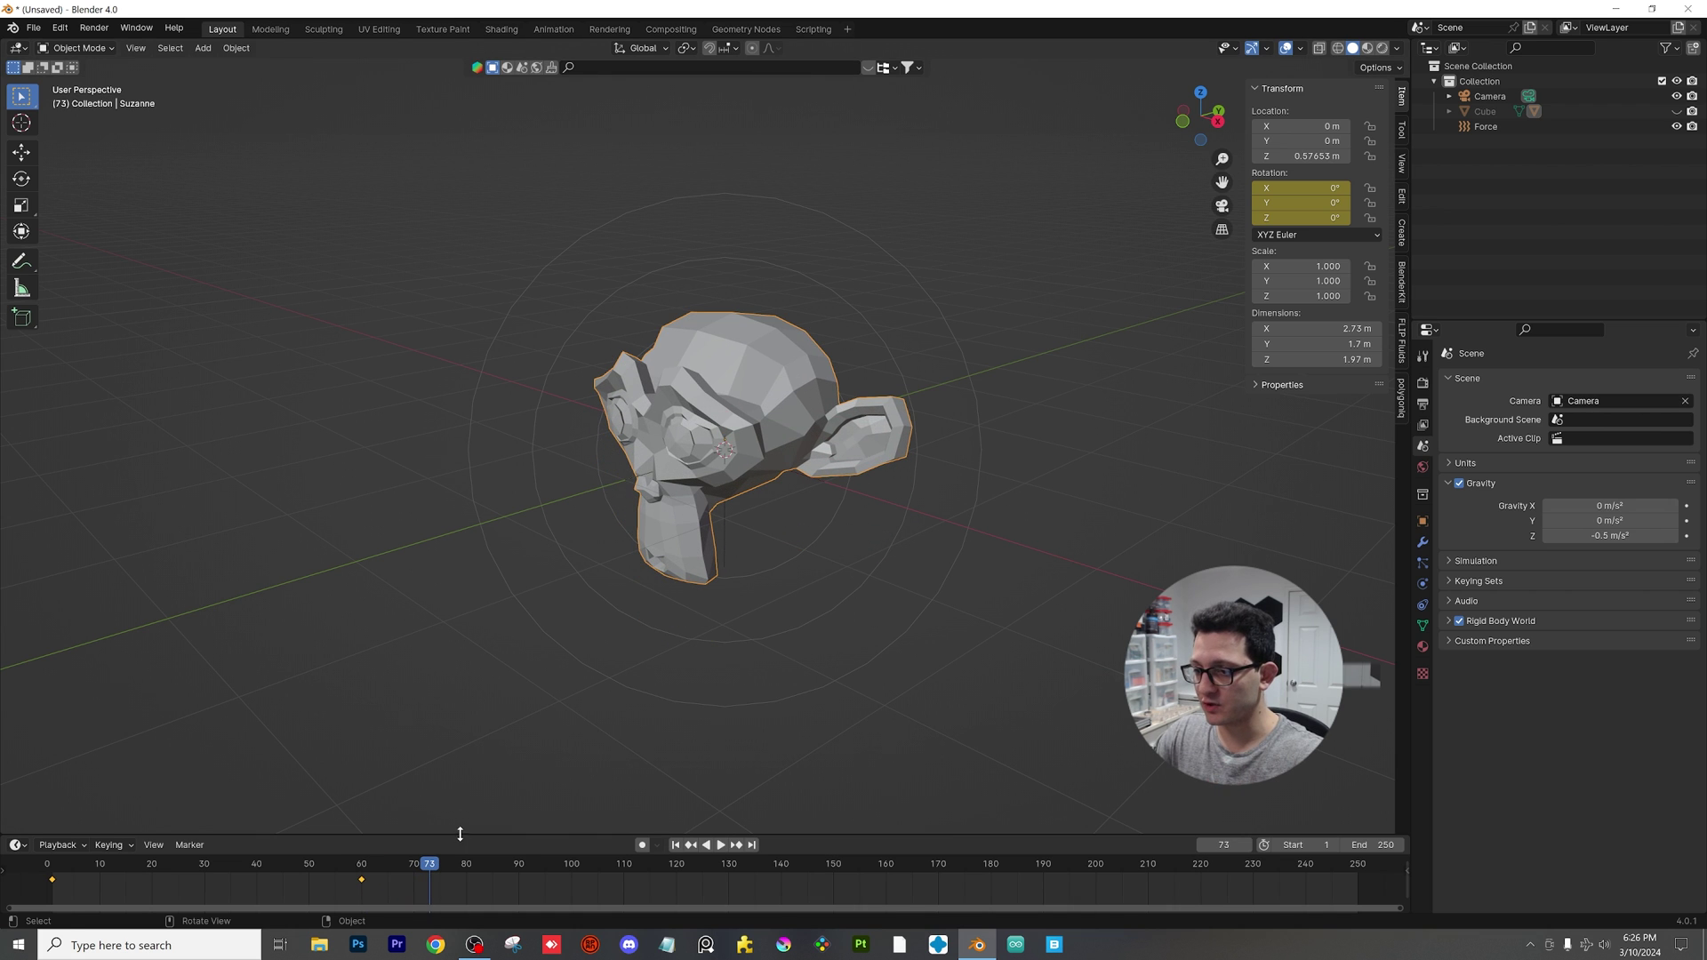
{"action": "left_click_drag", "start_coordinate": [459, 833], "coordinate": [460, 690]}
{"action": "left_click_drag", "start_coordinate": [416, 765], "coordinate": [360, 813]}
{"action": "key", "text": "g"}
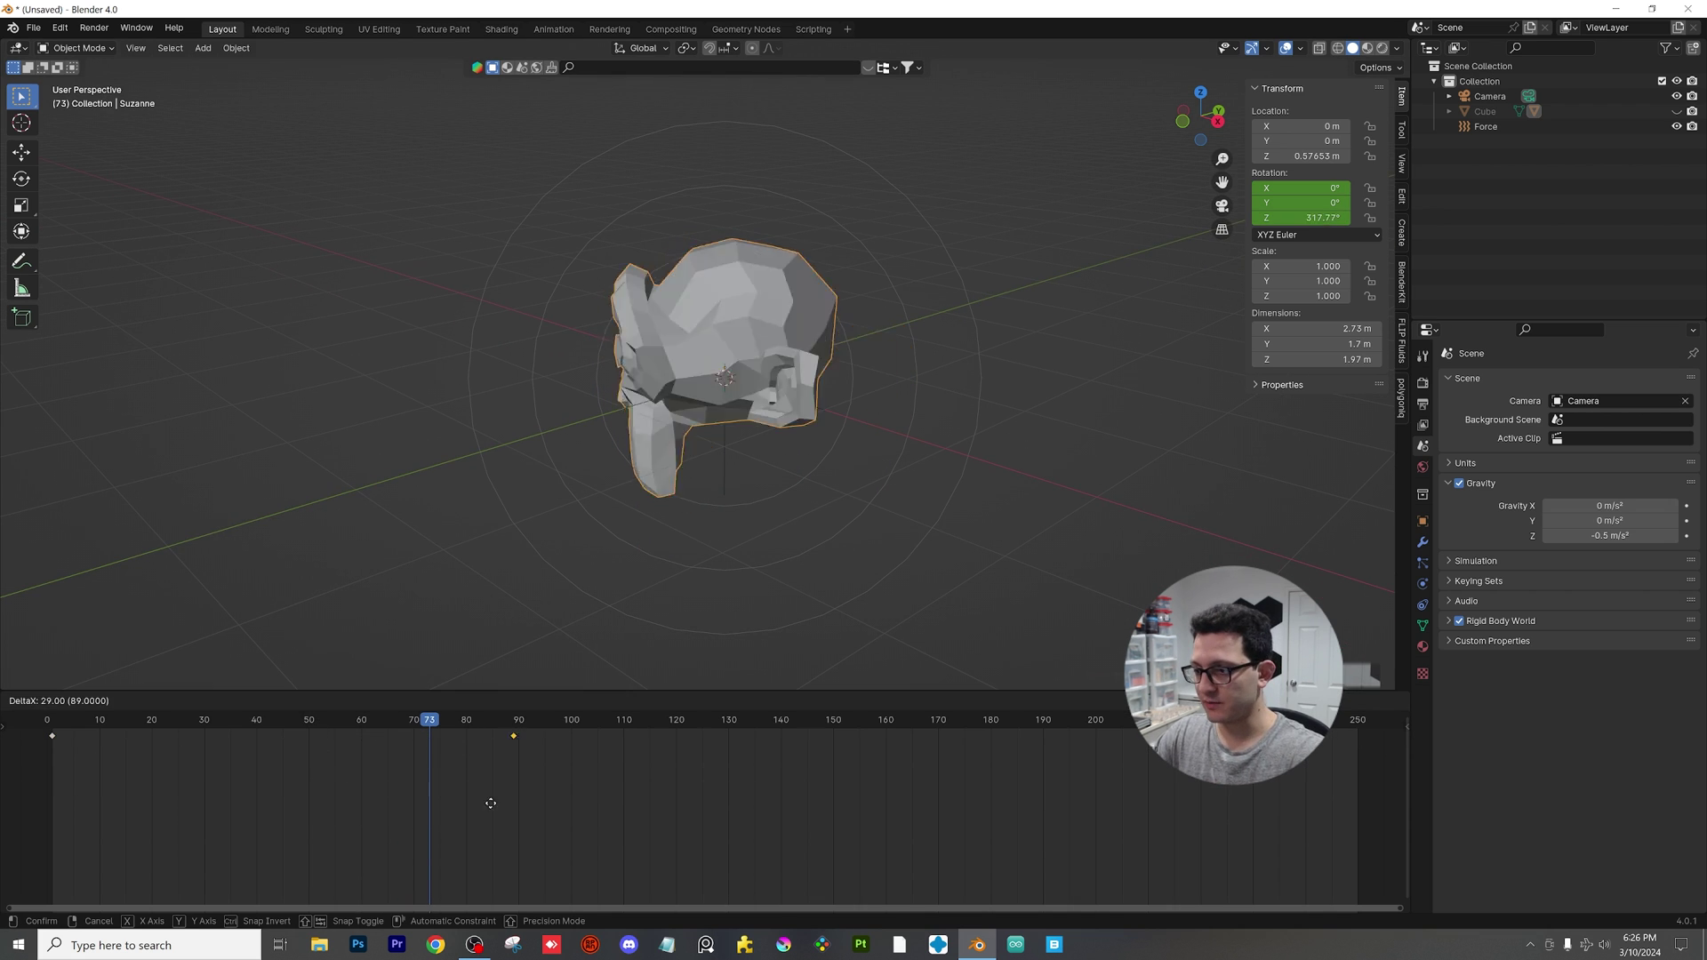
{"action": "left_click", "coordinate": [633, 784]}
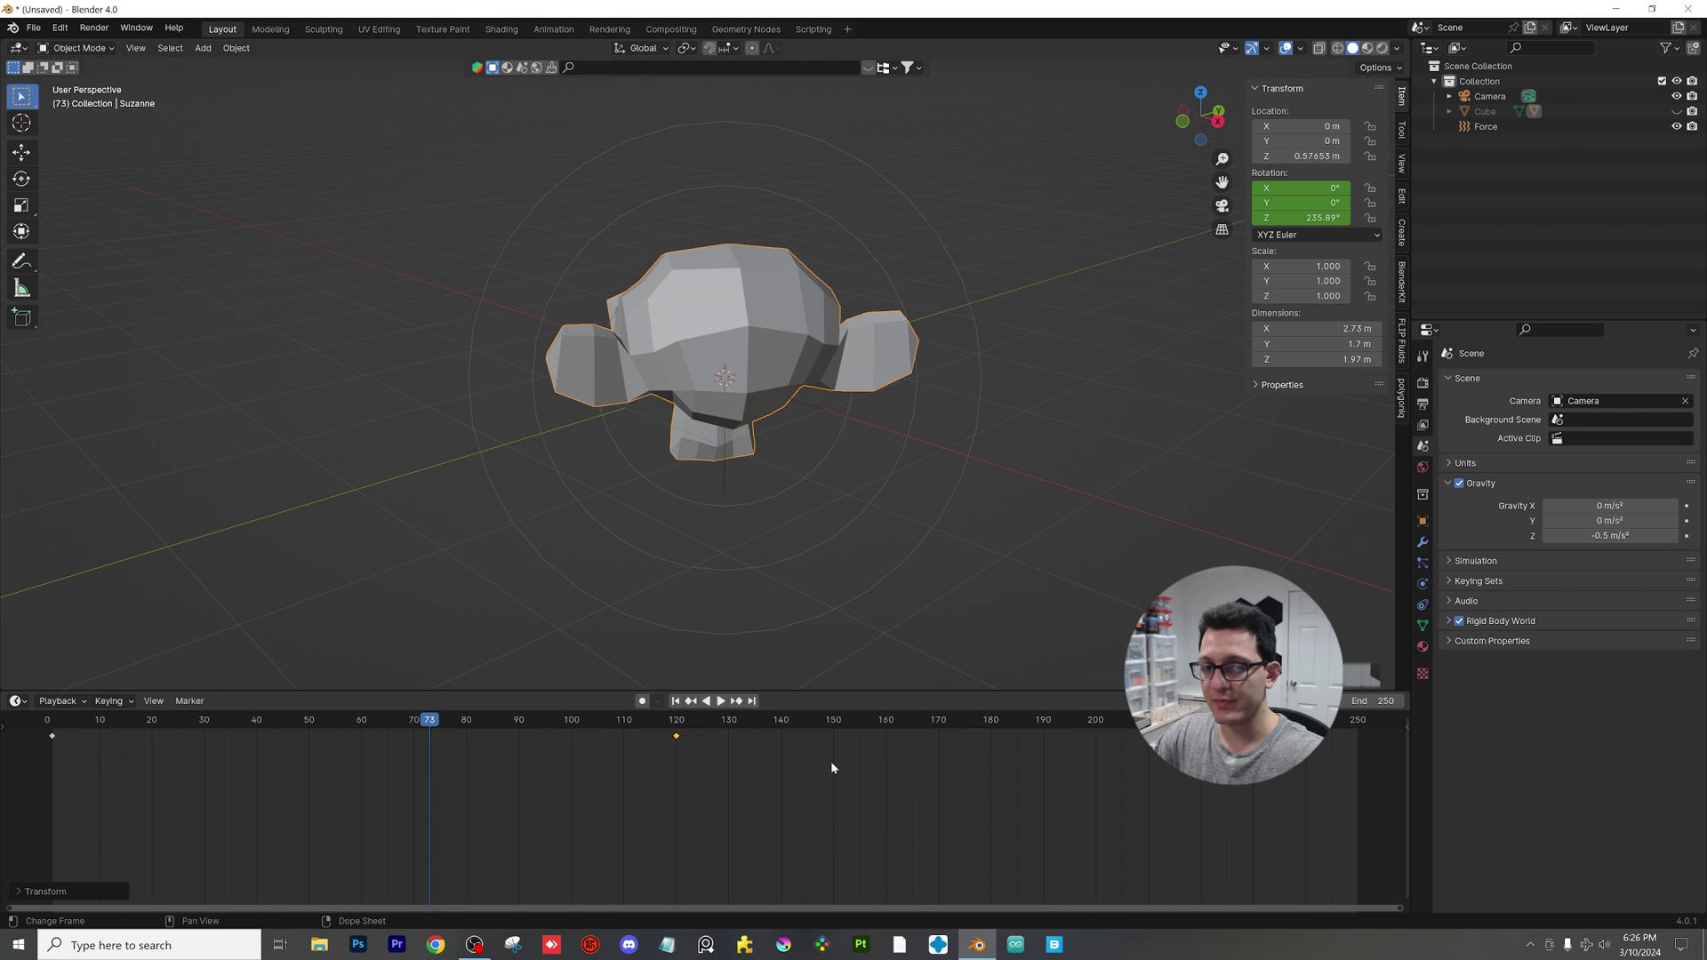
Step: Give both rotation keyframes Back interpolation and replay from frame 1
{"action": "left_click_drag", "start_coordinate": [814, 771], "coordinate": [19, 732]}
{"action": "right_click", "coordinate": [169, 739]}
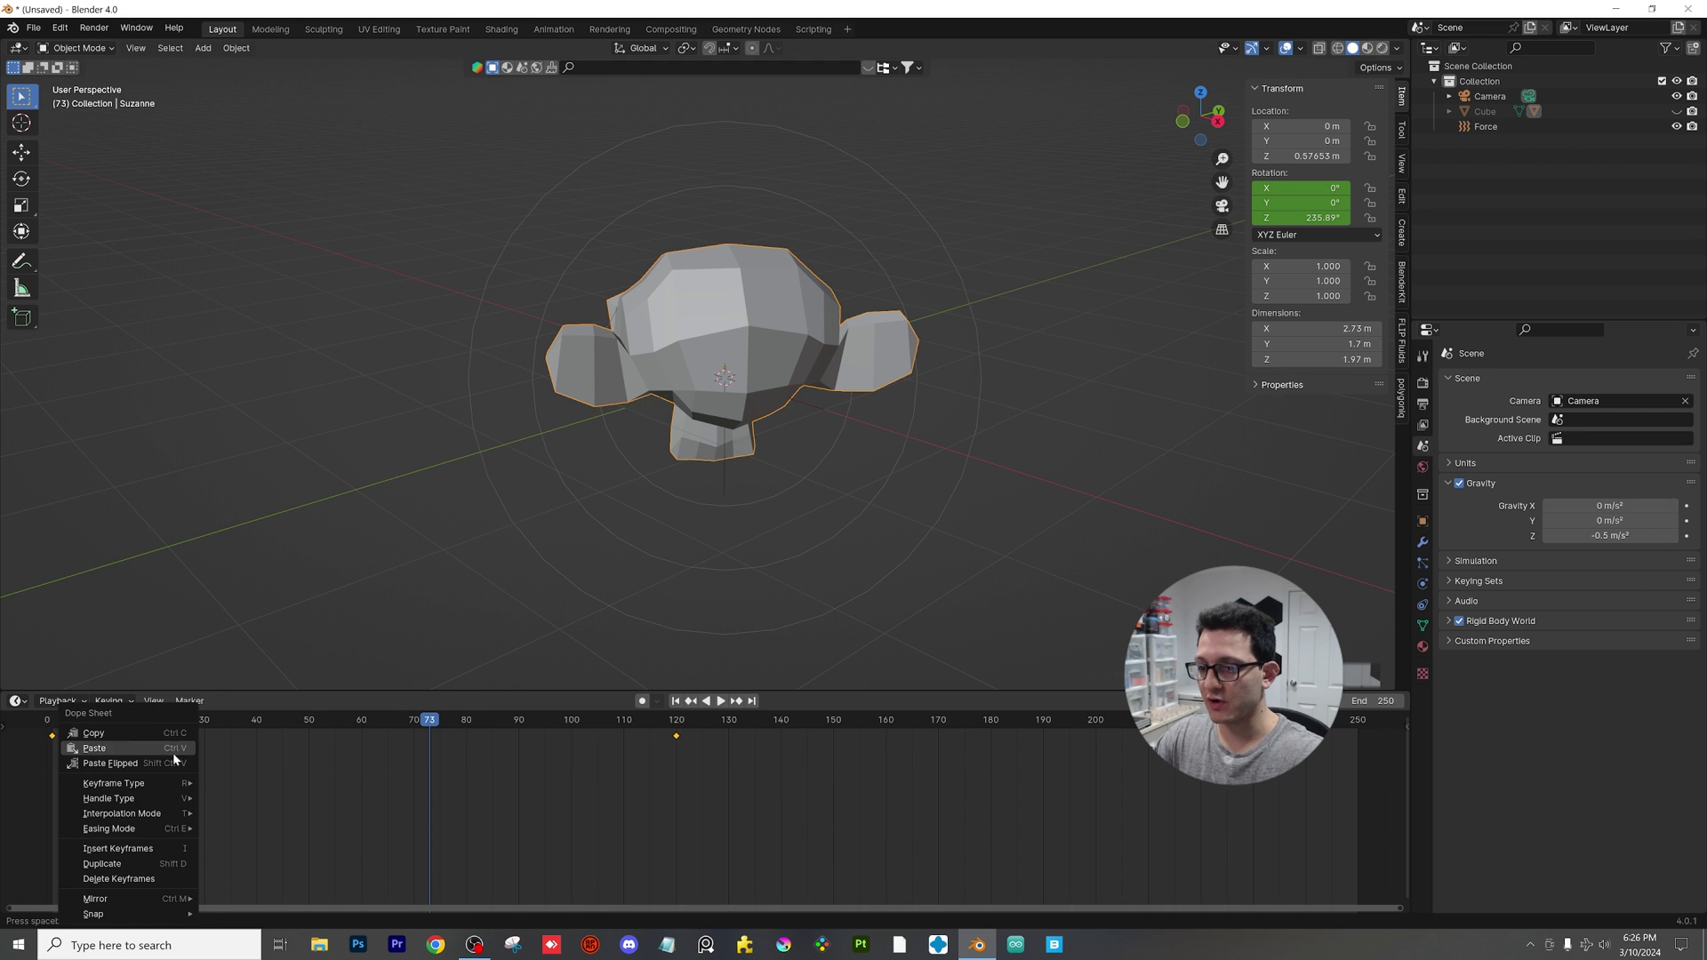
{"action": "mouse_move", "coordinate": [175, 812]}
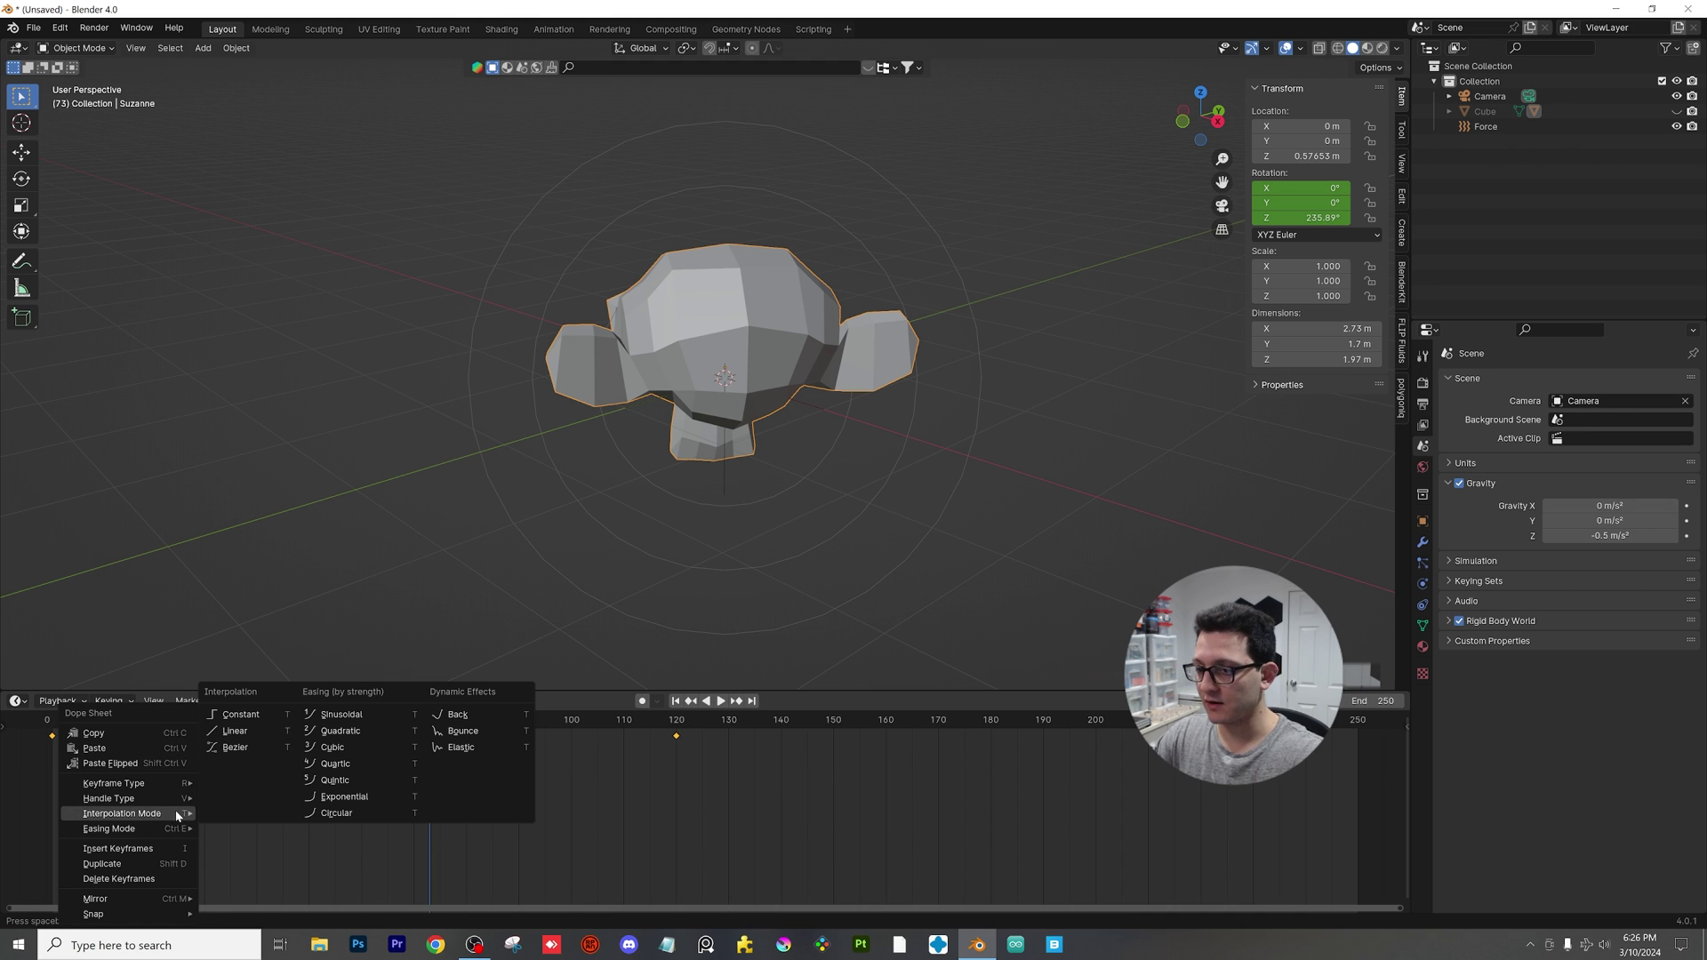
{"action": "left_click", "coordinate": [487, 714]}
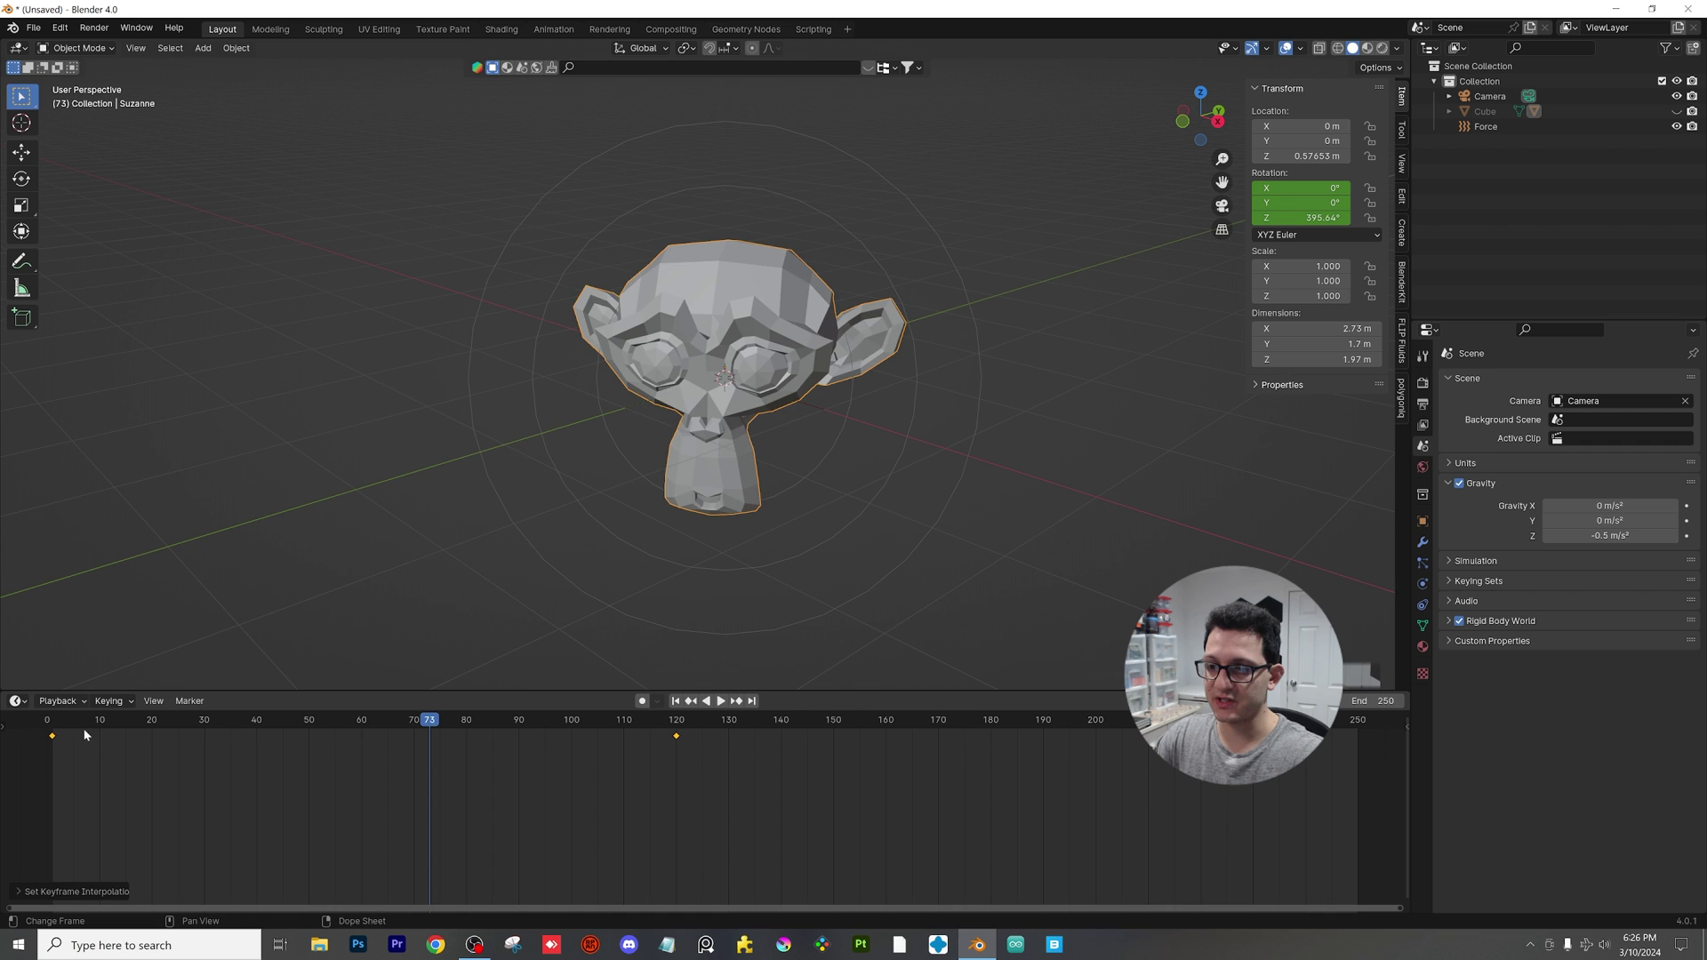
{"action": "left_click", "coordinate": [52, 725]}
{"action": "key", "text": "space"}
{"action": "key", "text": "space"}
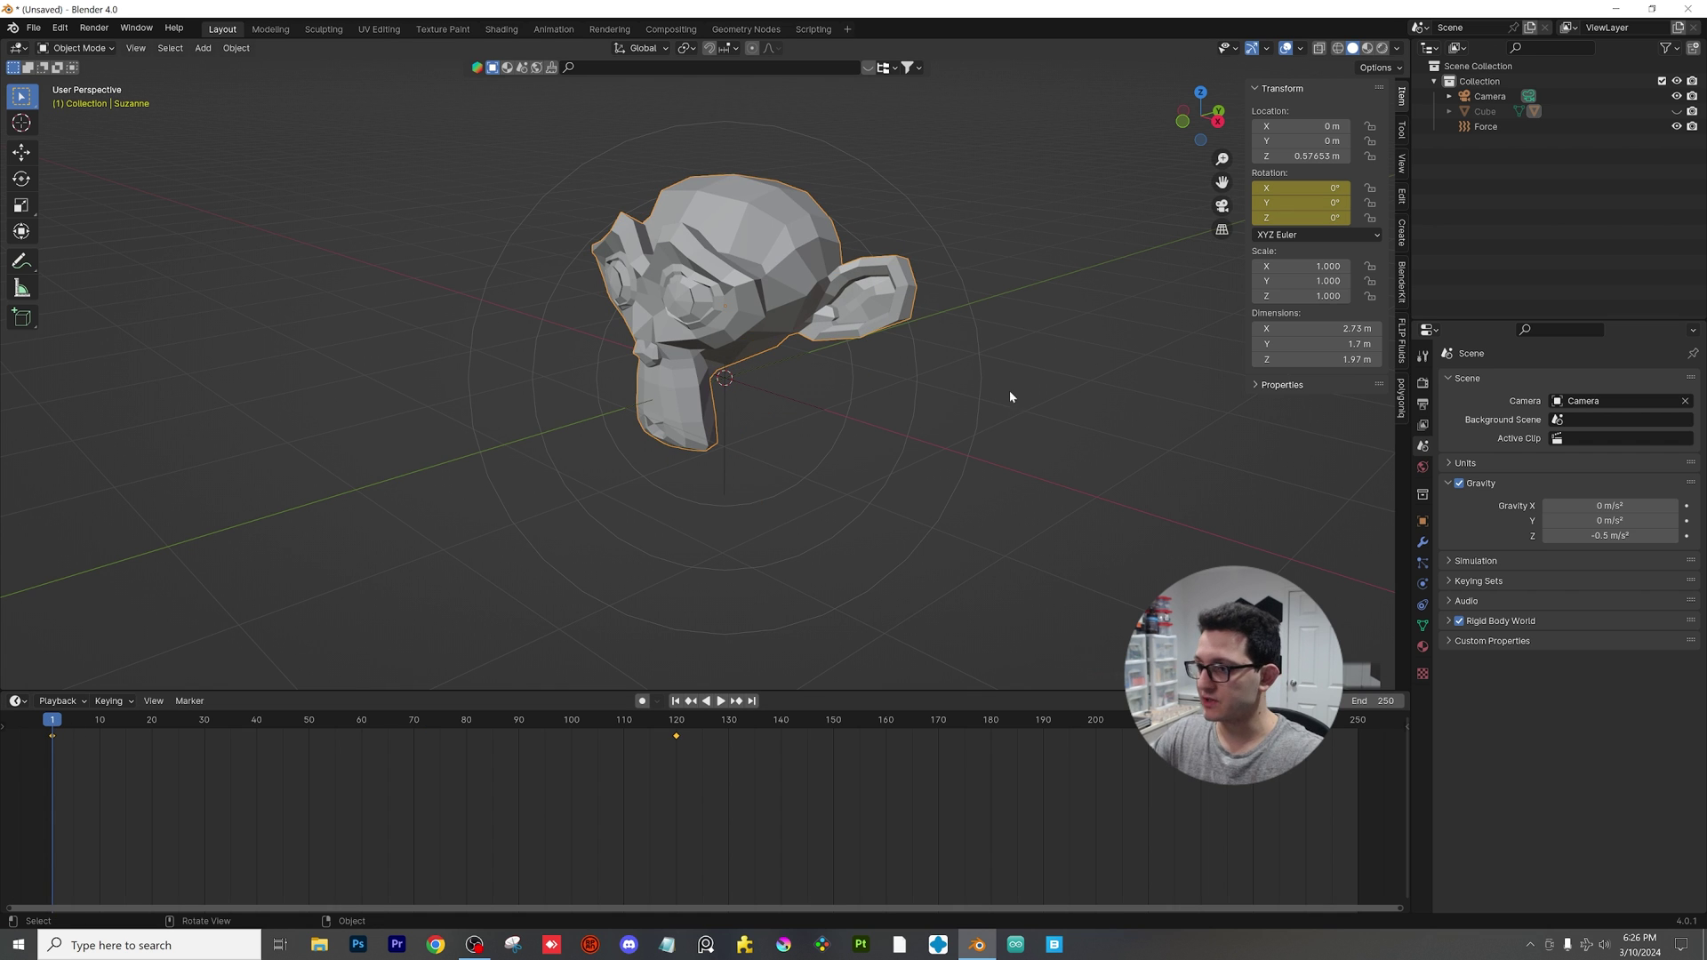
{"action": "key", "text": "space"}
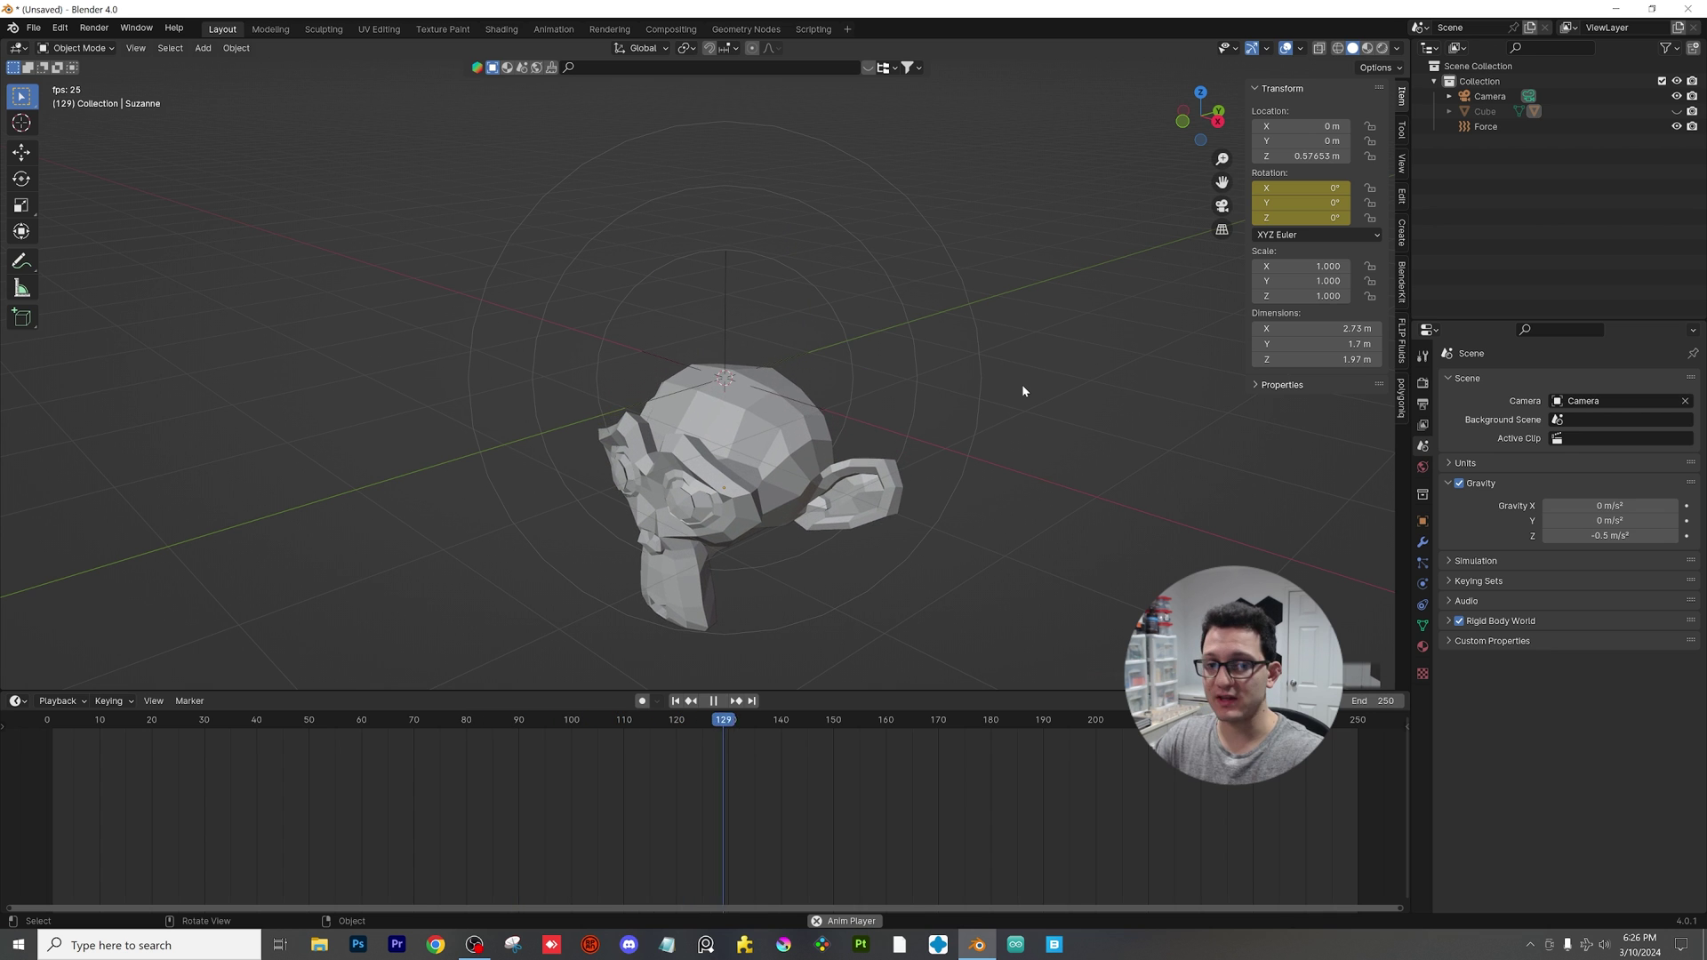
{"action": "key", "text": "space"}
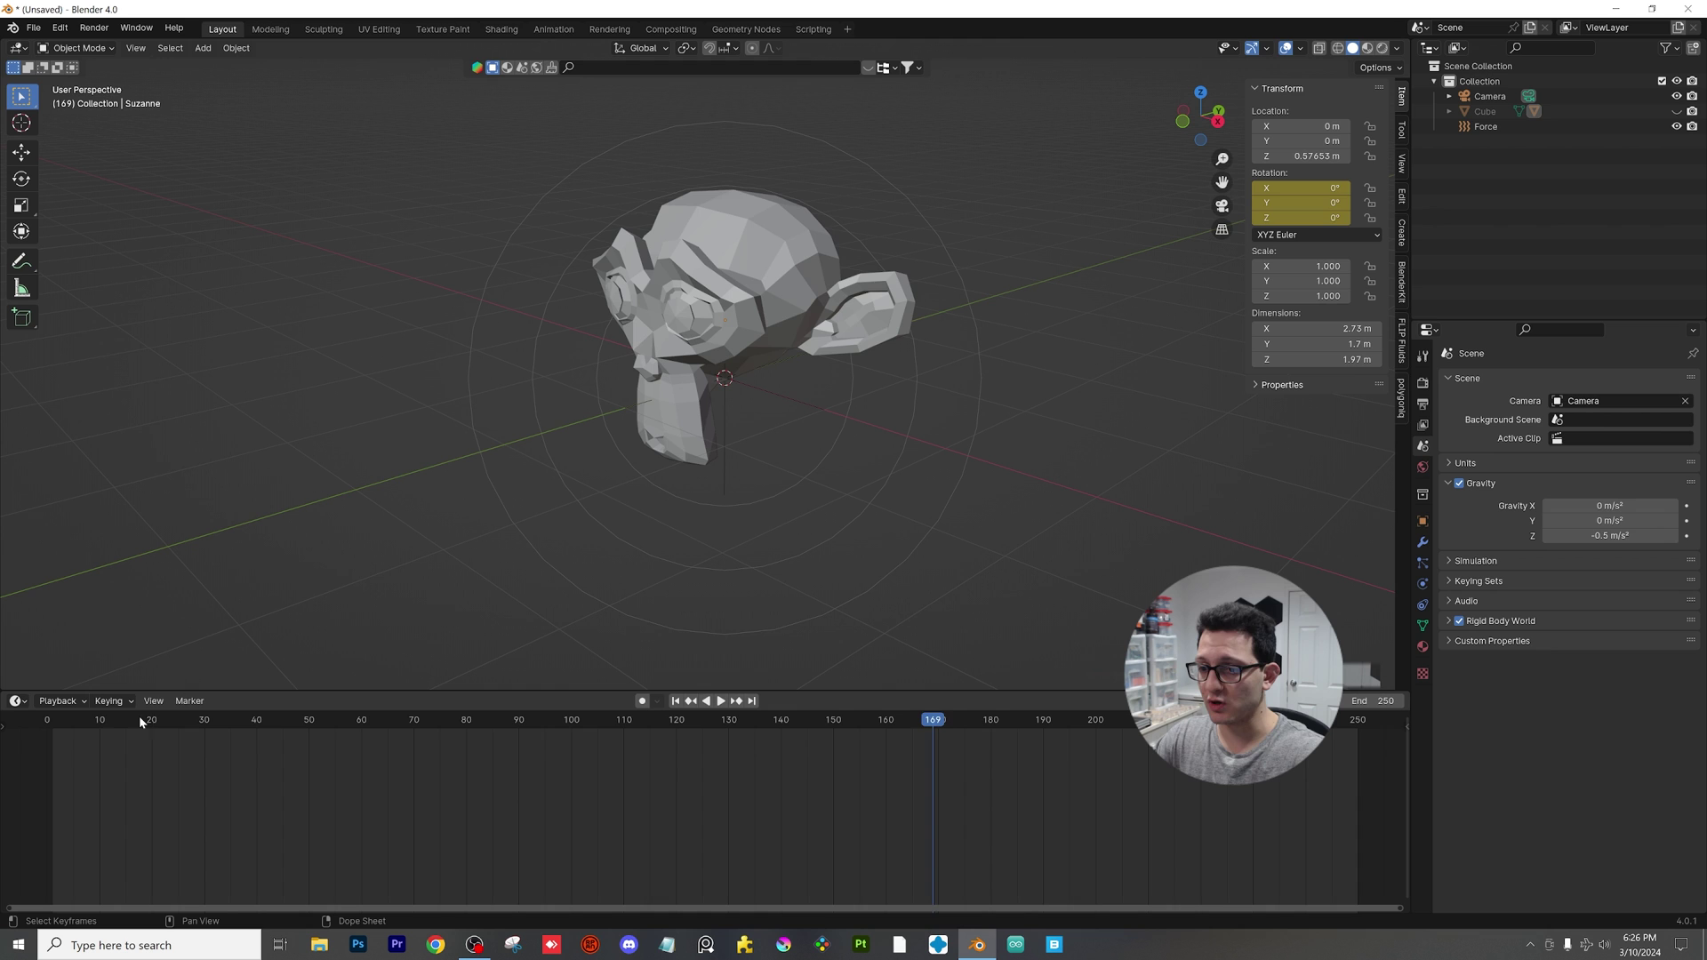
{"action": "key", "text": "shift+Left"}
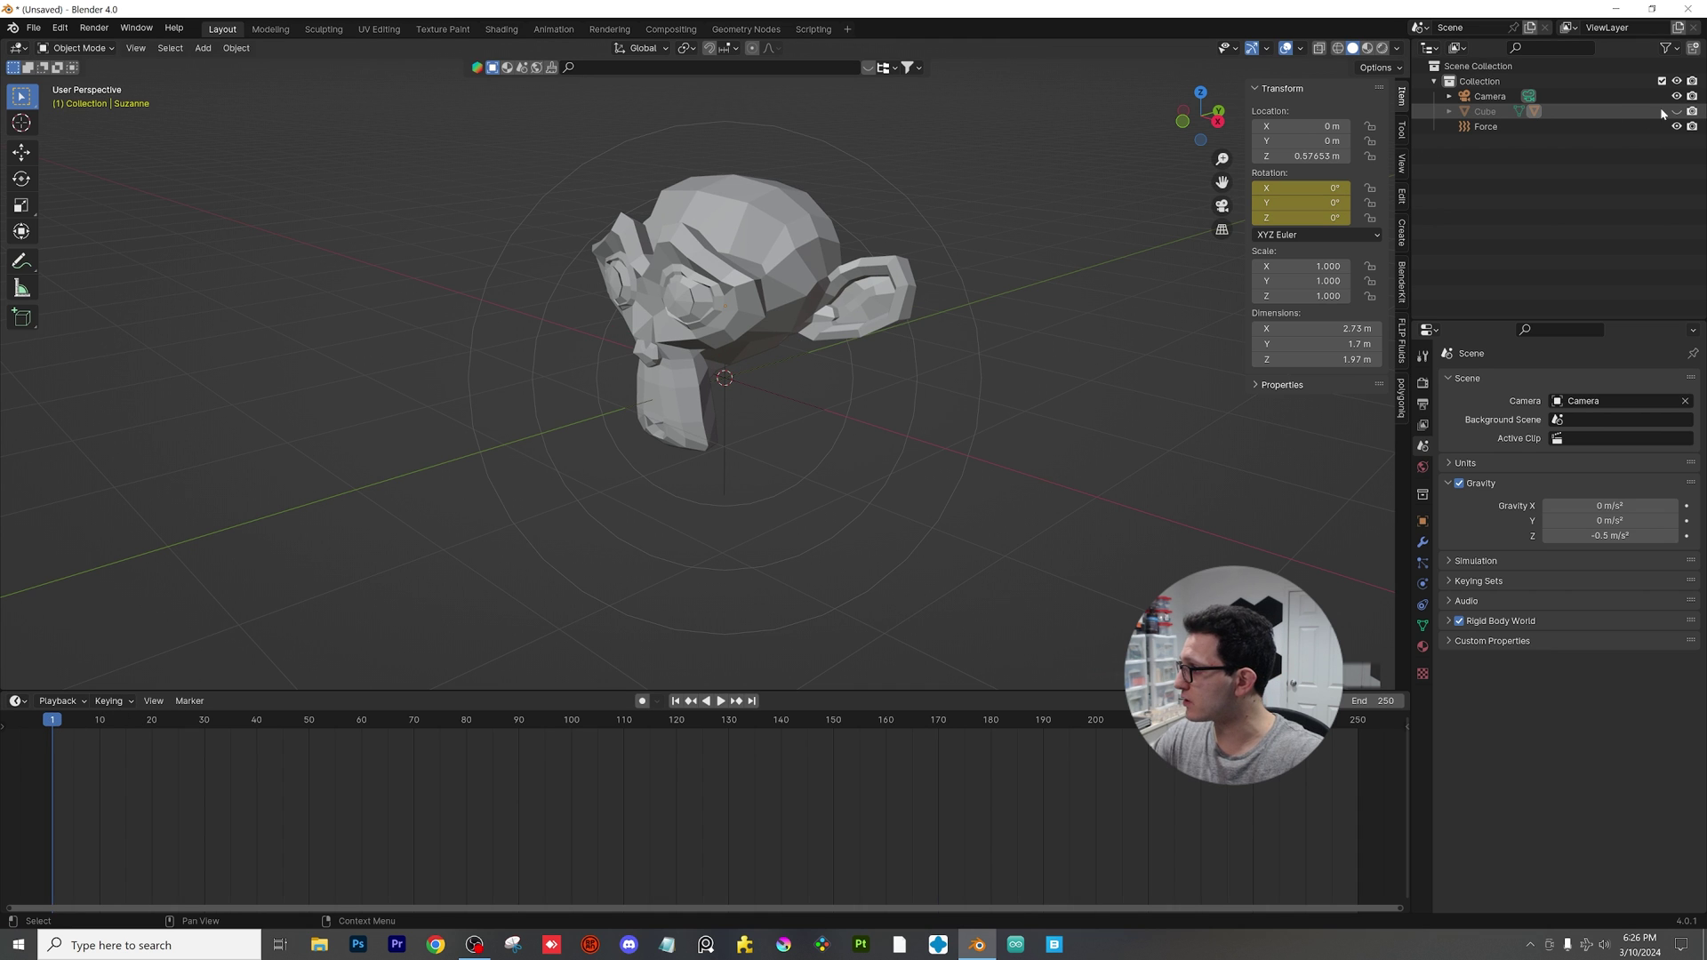
Step: Unhide the Cube and tilt it slightly to rotation X -14.379°, Y 12.08°, Z -7.4268°
{"action": "left_click", "coordinate": [1676, 111]}
{"action": "left_click", "coordinate": [1485, 111]}
{"action": "key", "text": "r"}
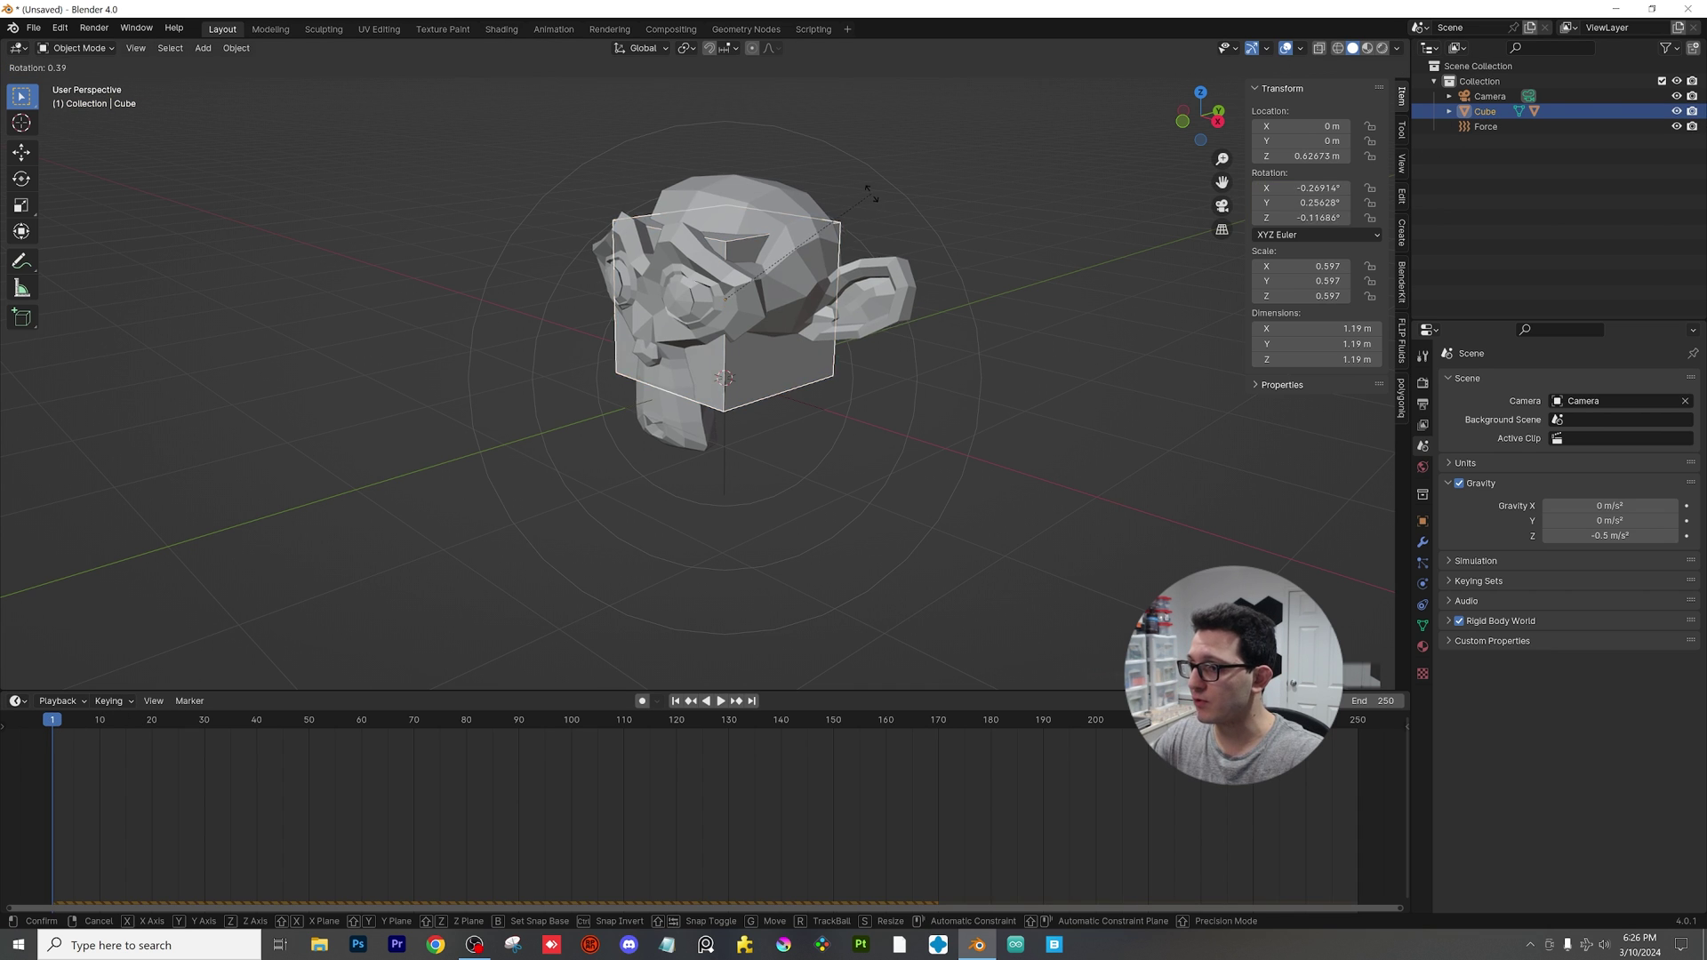
{"action": "left_click", "coordinate": [1022, 249]}
Step: Play the simulation with the tilted Cube, then hide it and rewind to frame 1
{"action": "key", "text": "space"}
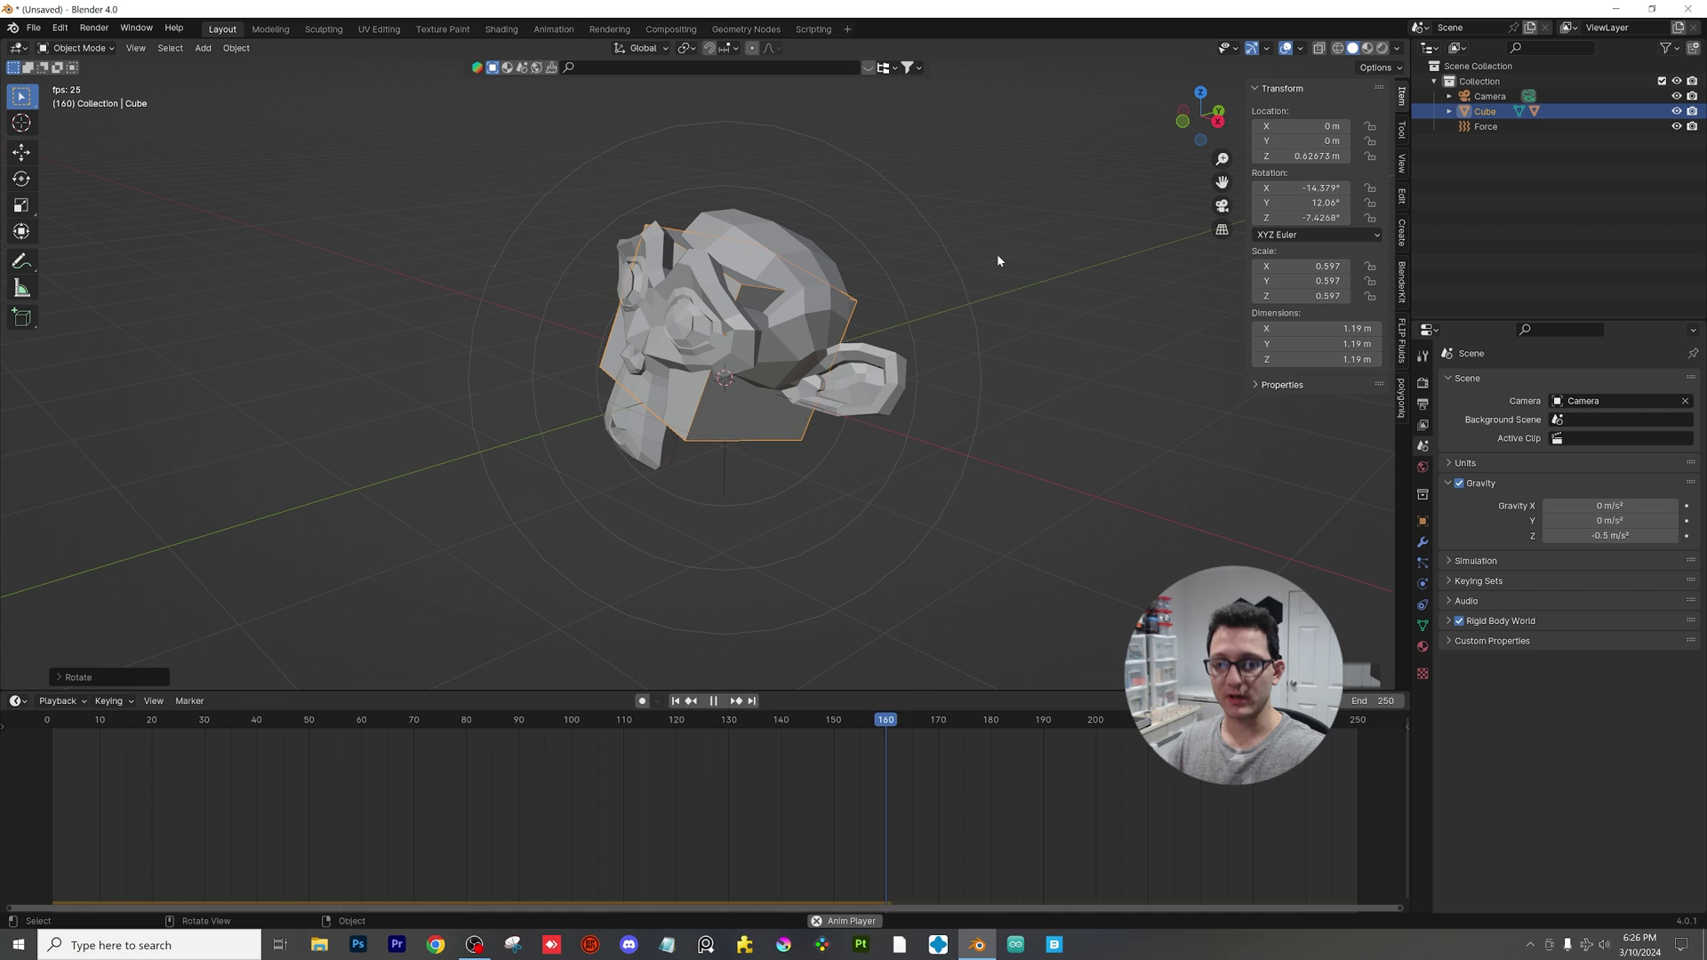
{"action": "key", "text": "space"}
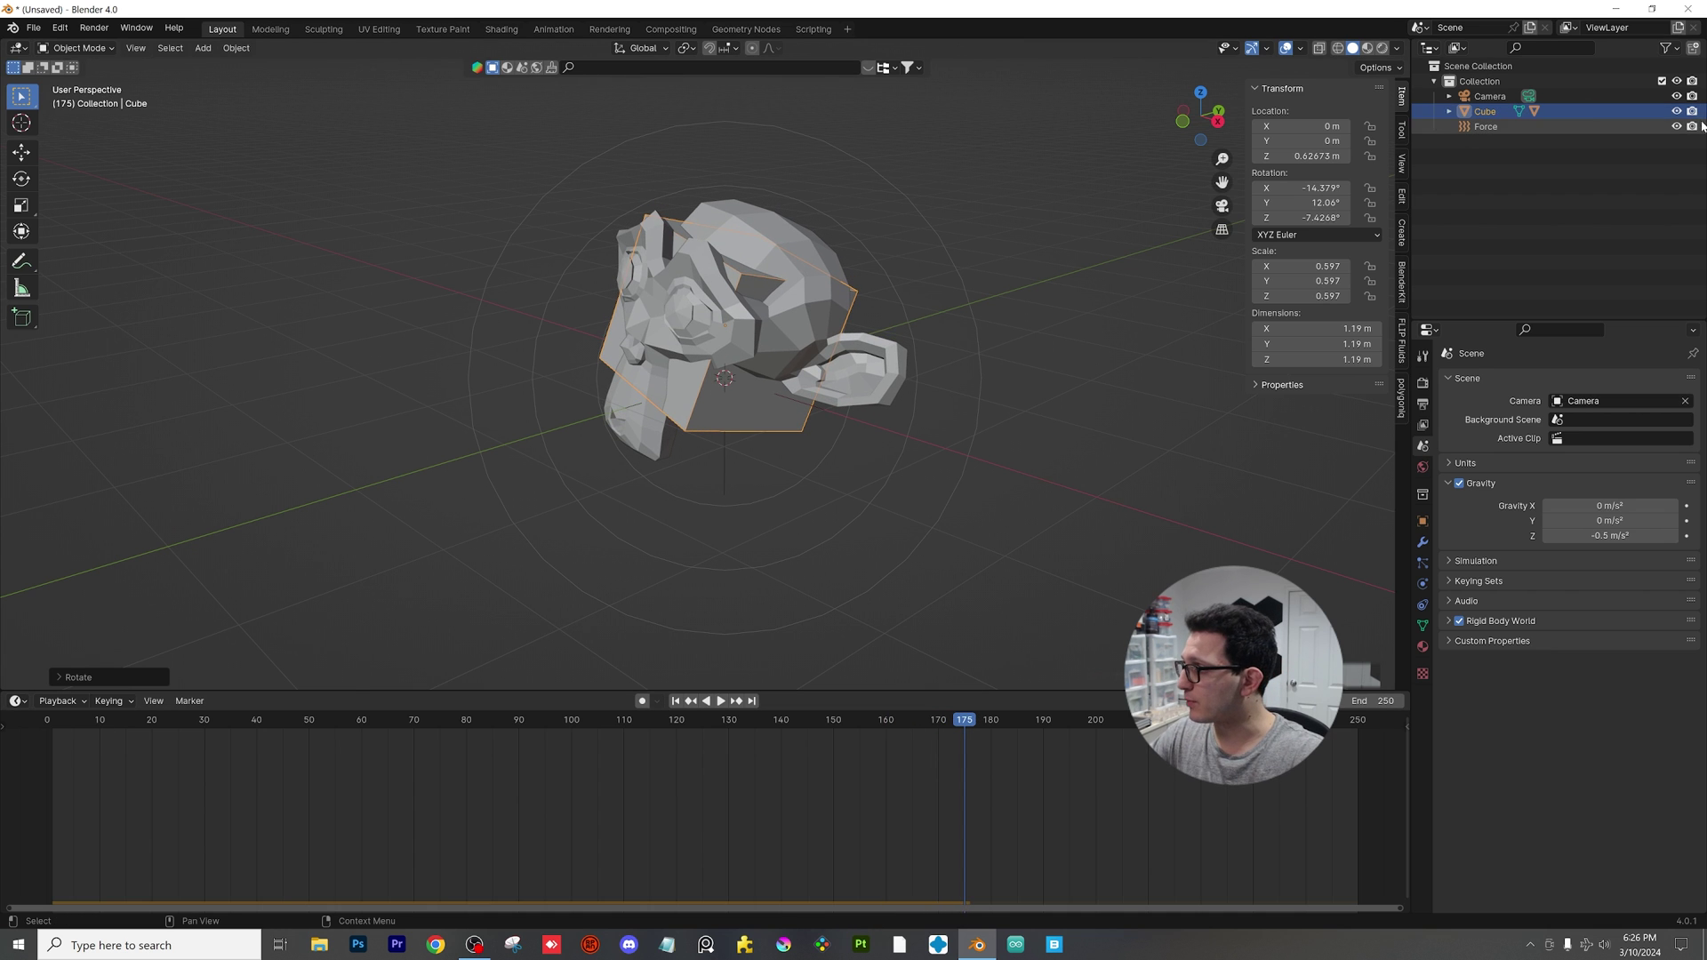
{"action": "key", "text": "h"}
{"action": "key", "text": "shift+Left"}
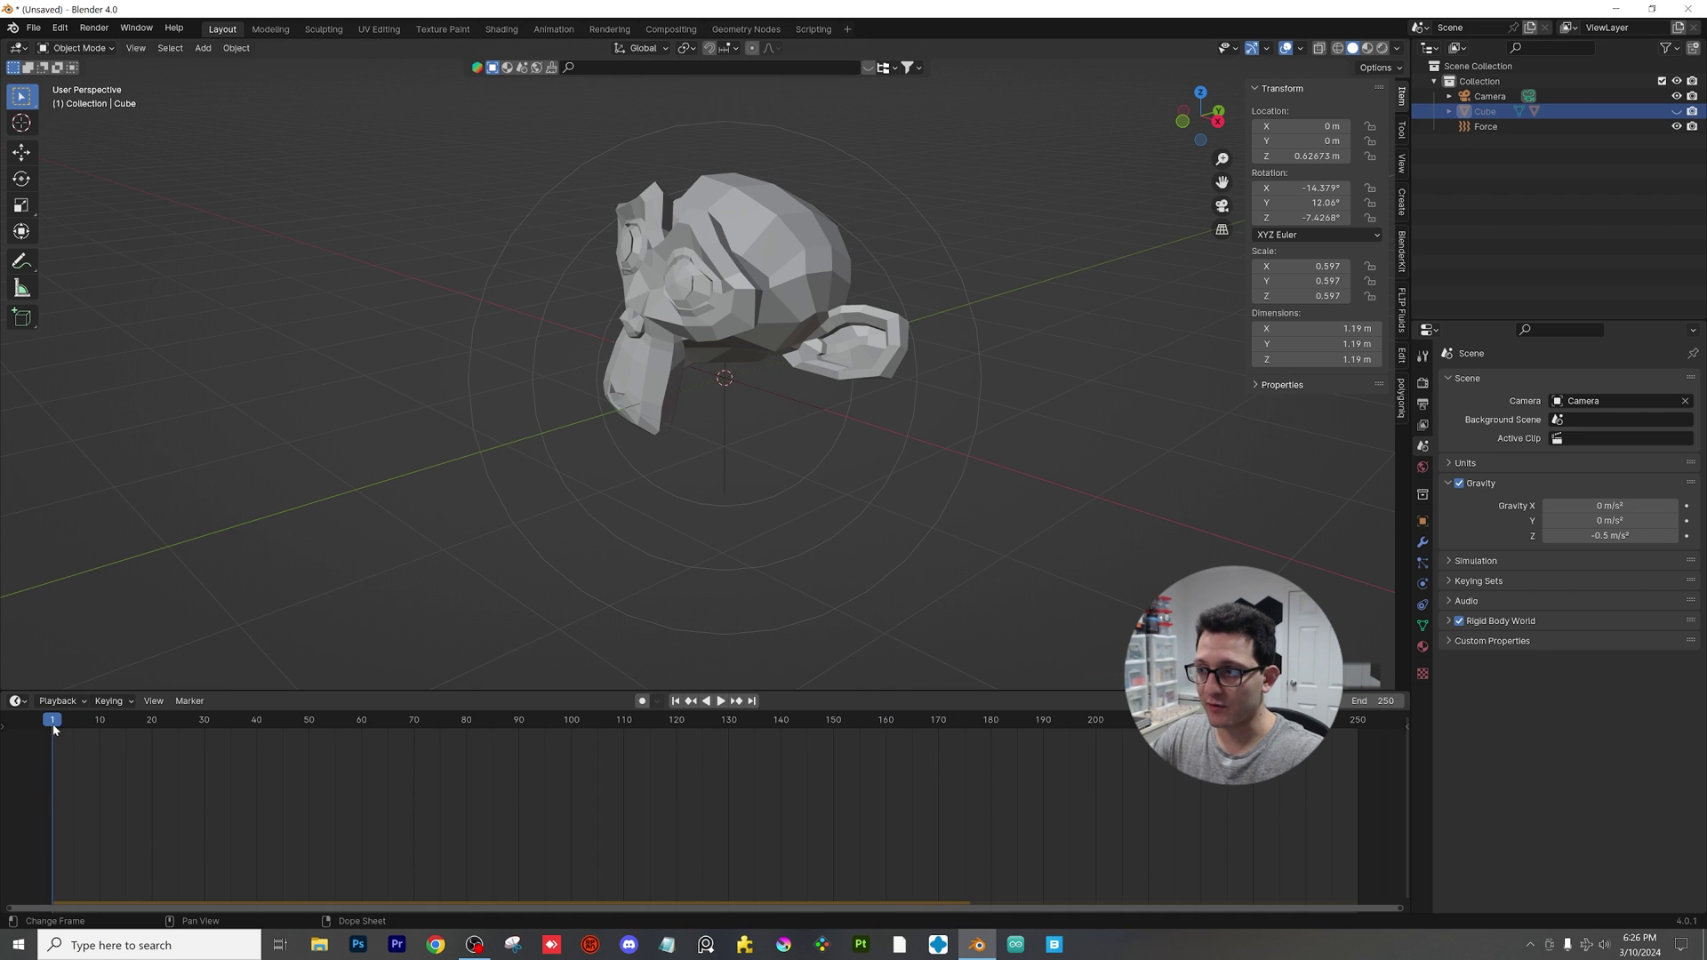
Step: Reopen GravitationalHover.blend from recent files, discarding the untitled scene
{"action": "left_click", "coordinate": [30, 29]}
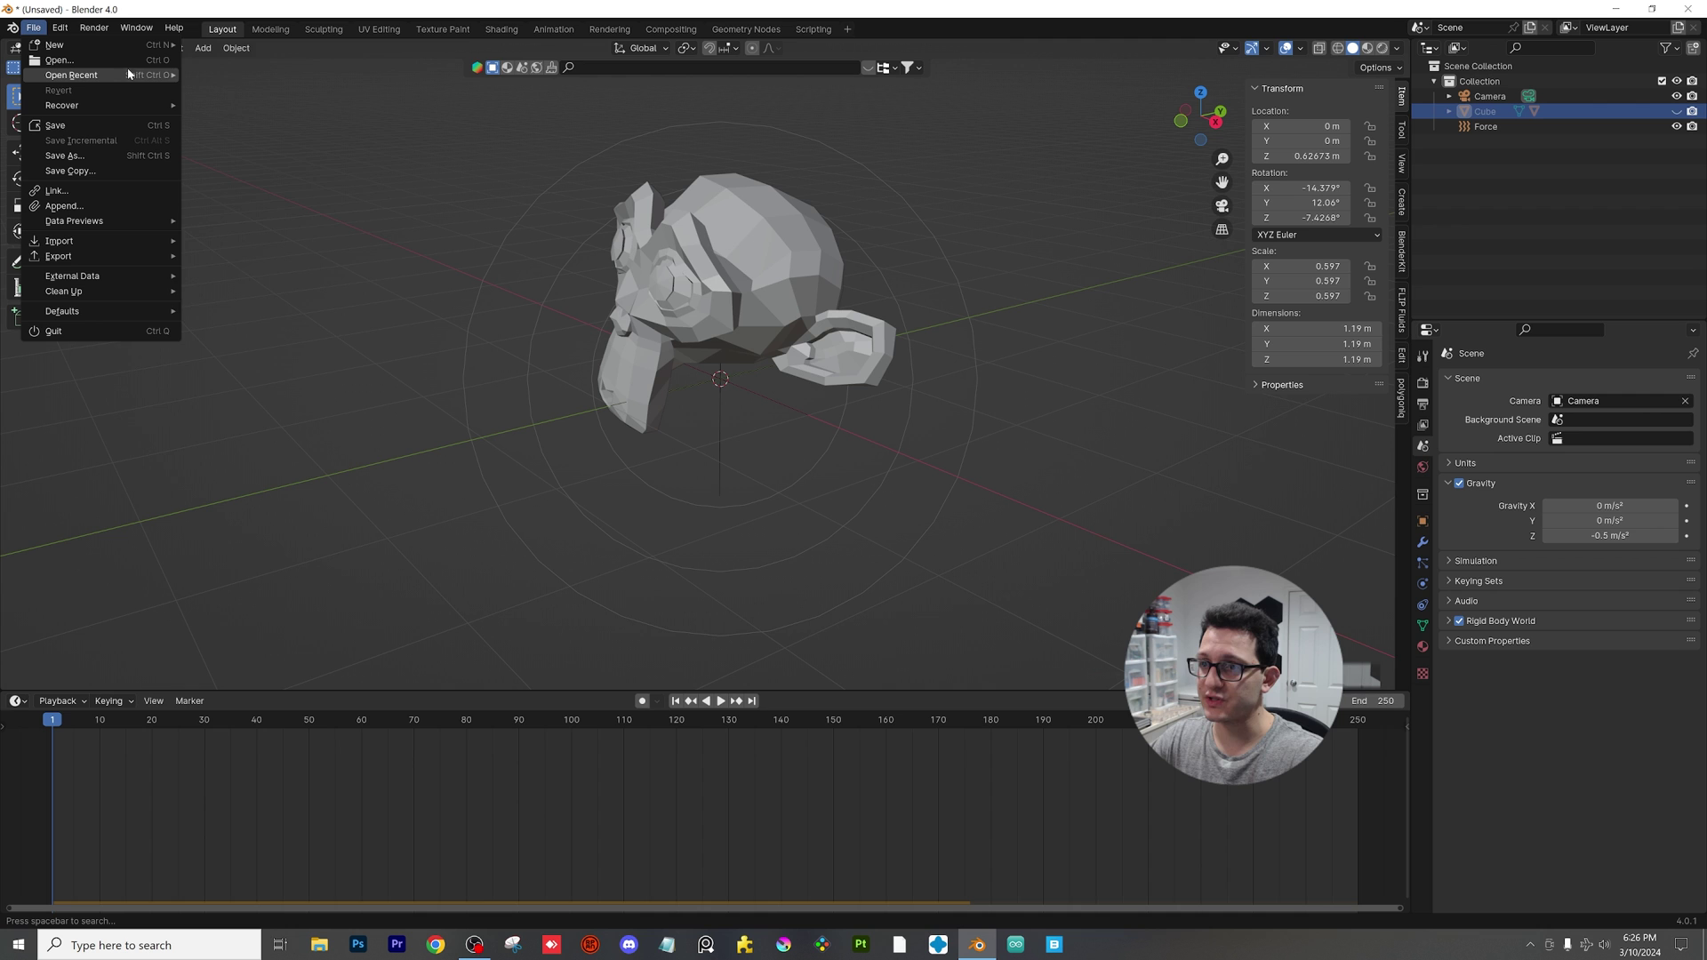
{"action": "mouse_move", "coordinate": [89, 75]}
{"action": "left_click", "coordinate": [307, 75]}
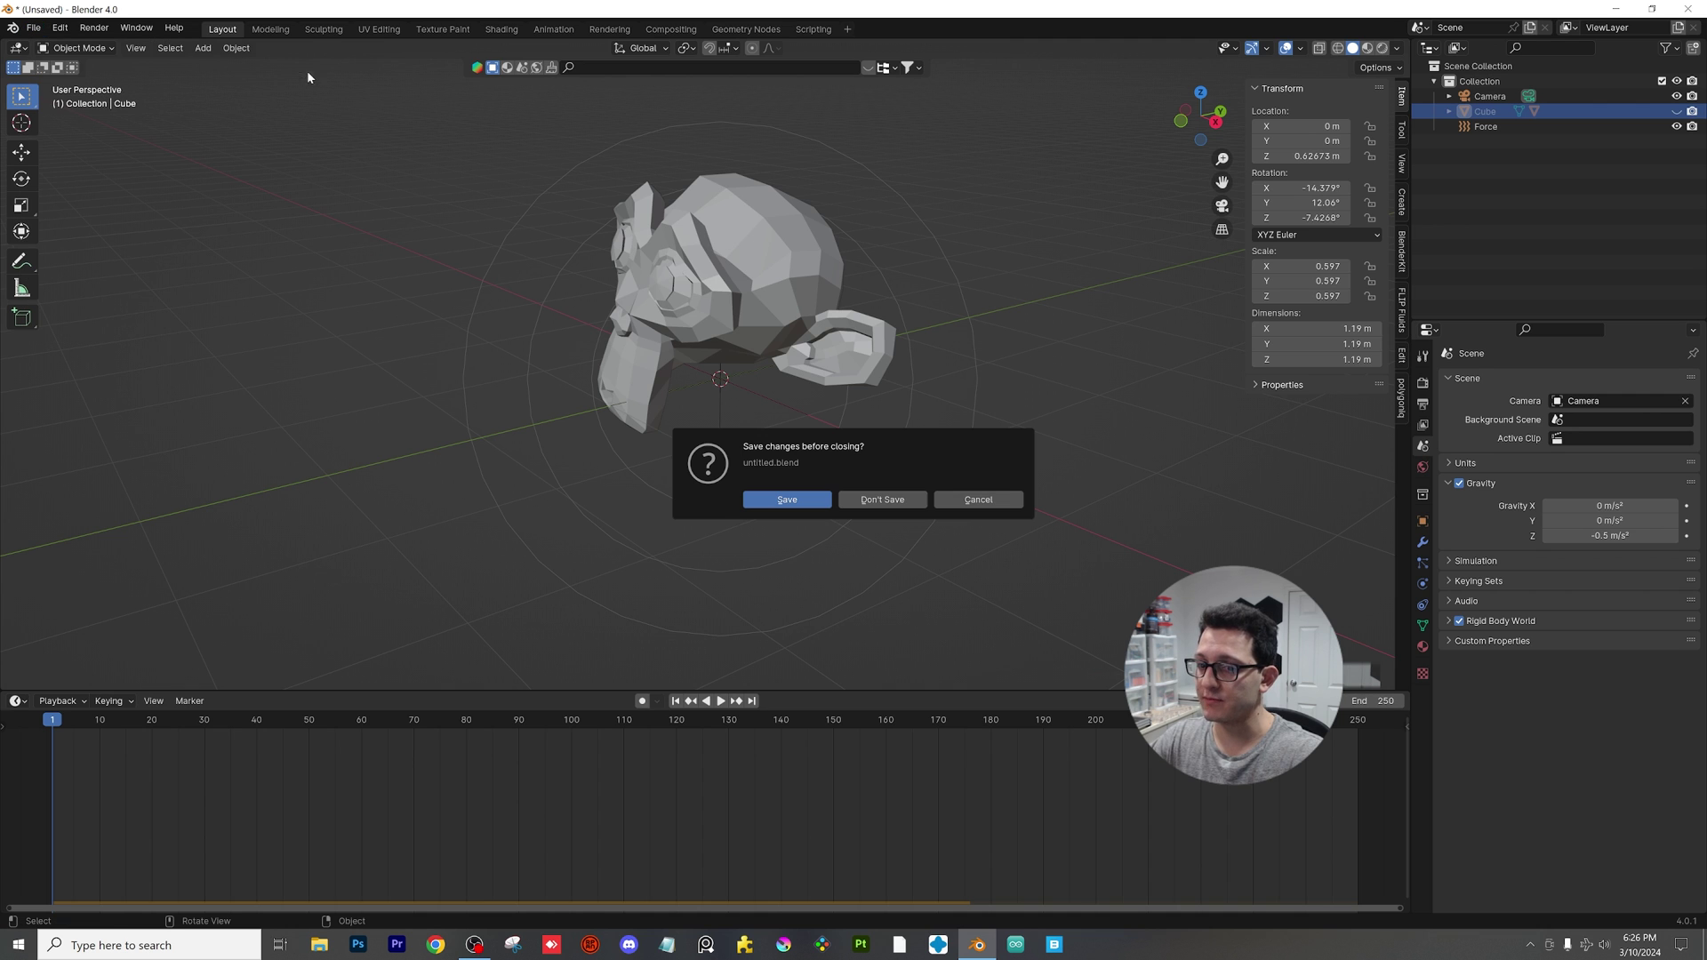
{"action": "left_click", "coordinate": [912, 502]}
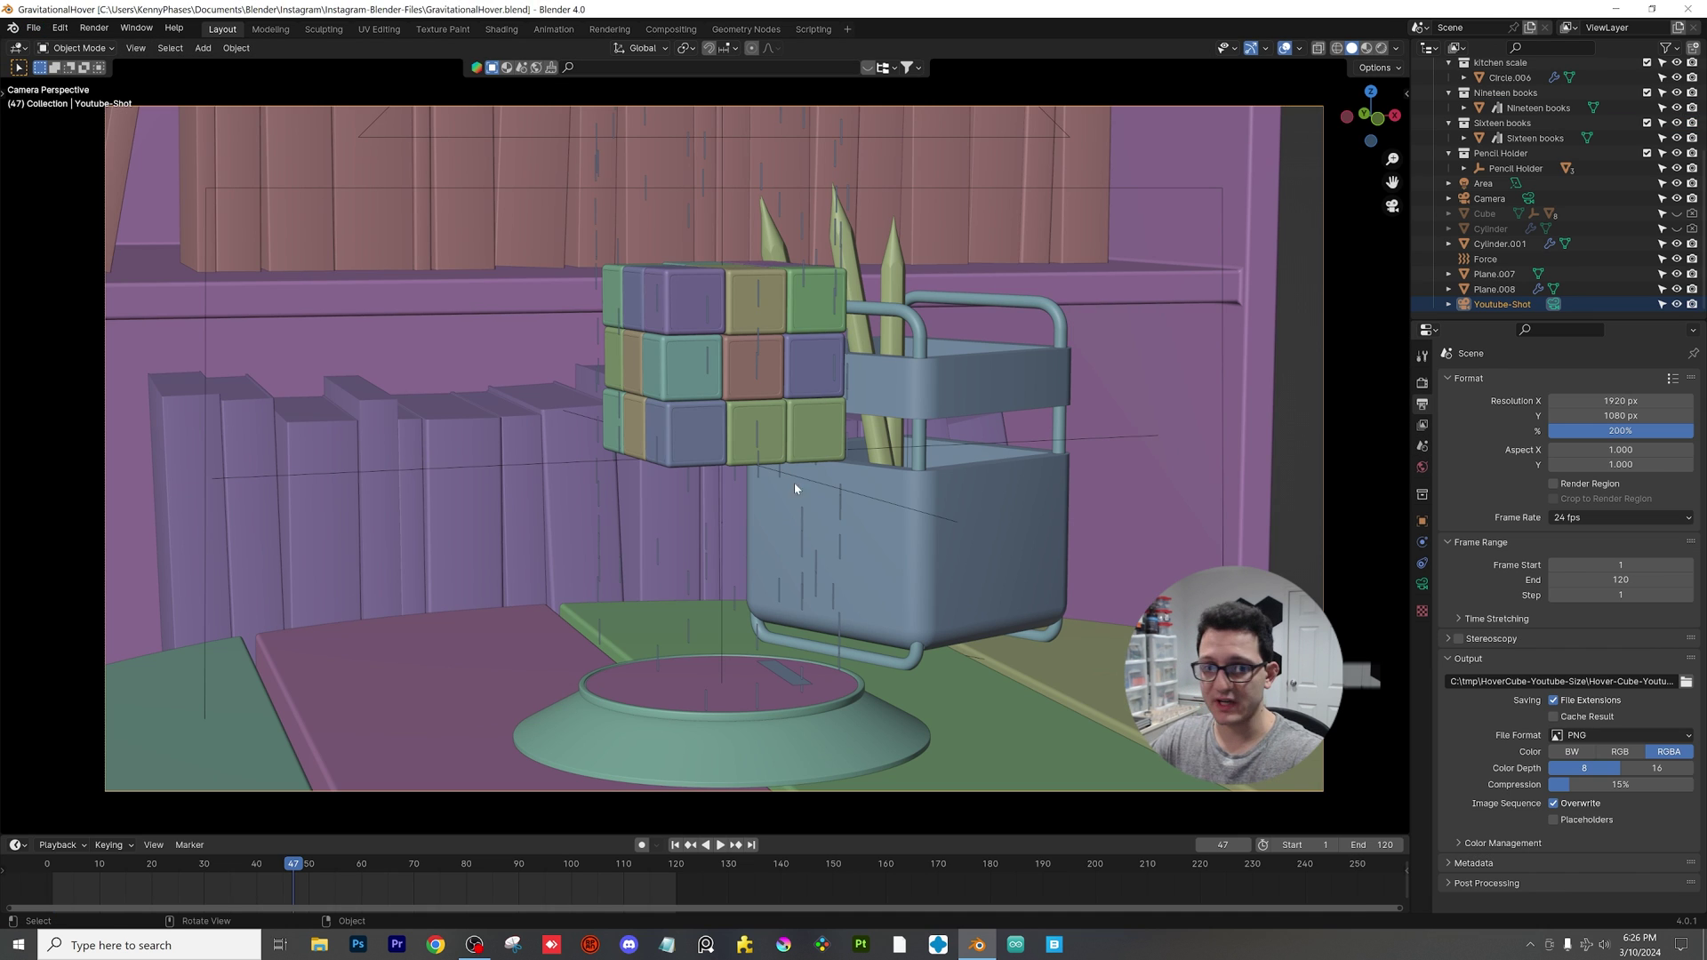
Step: Play the hovering Rubik's cube animation, then replay it from frame 1
{"action": "left_click", "coordinate": [66, 878]}
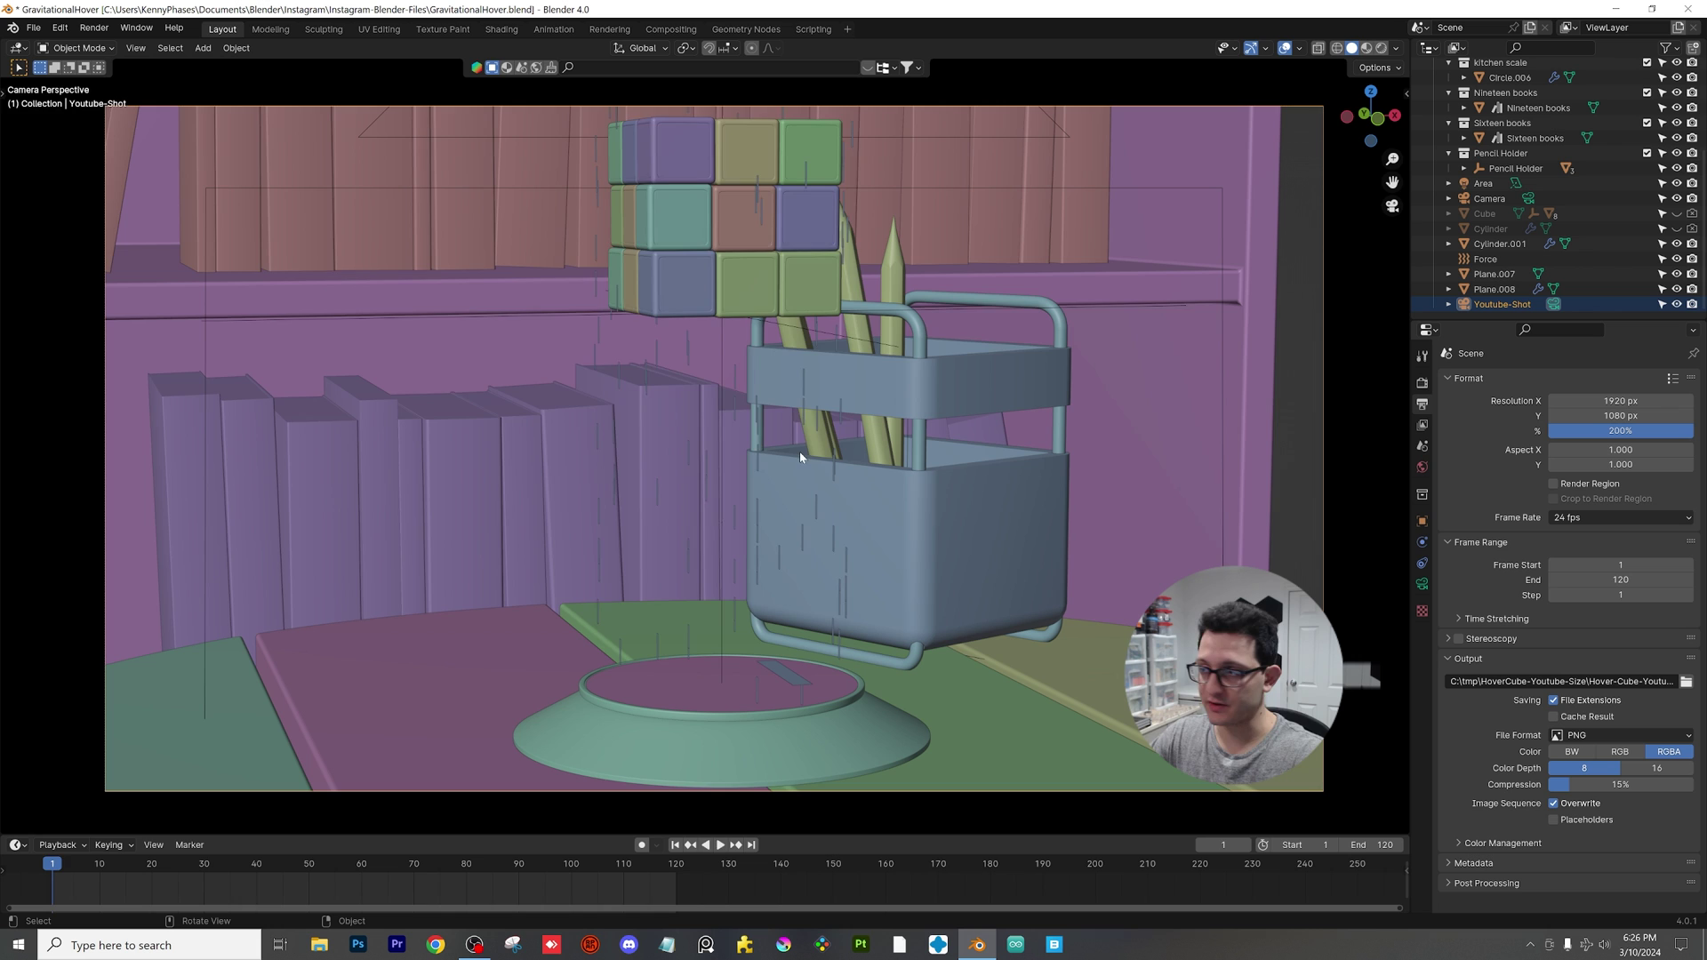
{"action": "key", "text": "space"}
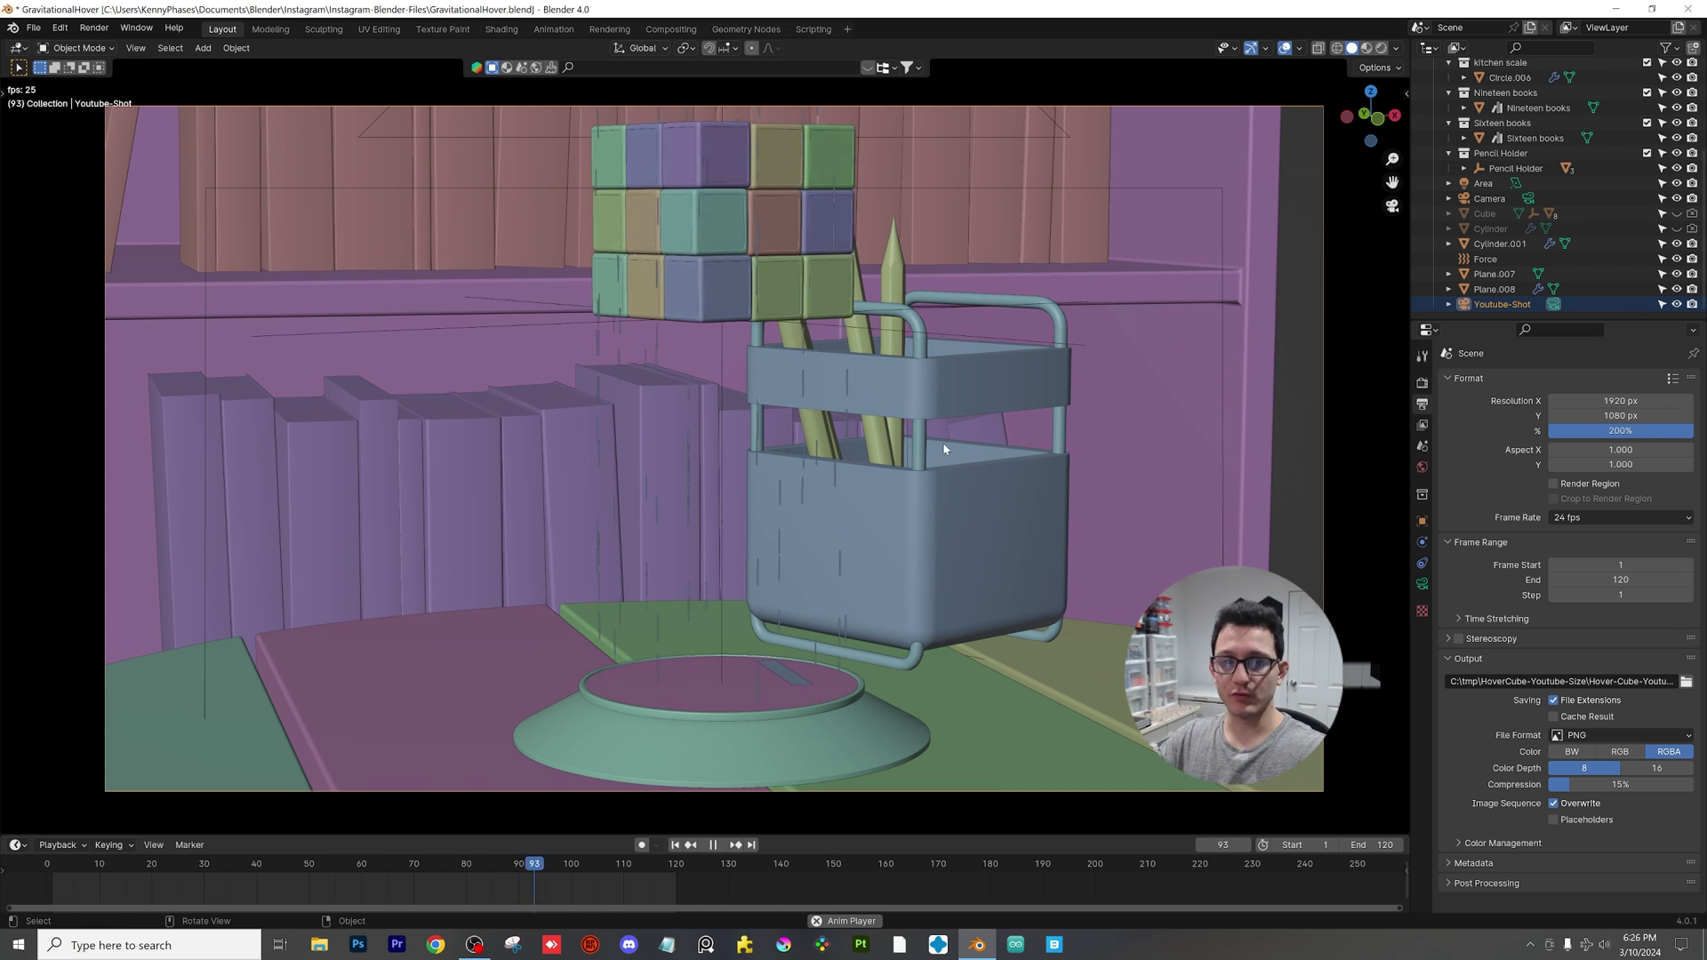
{"action": "key", "text": "Escape"}
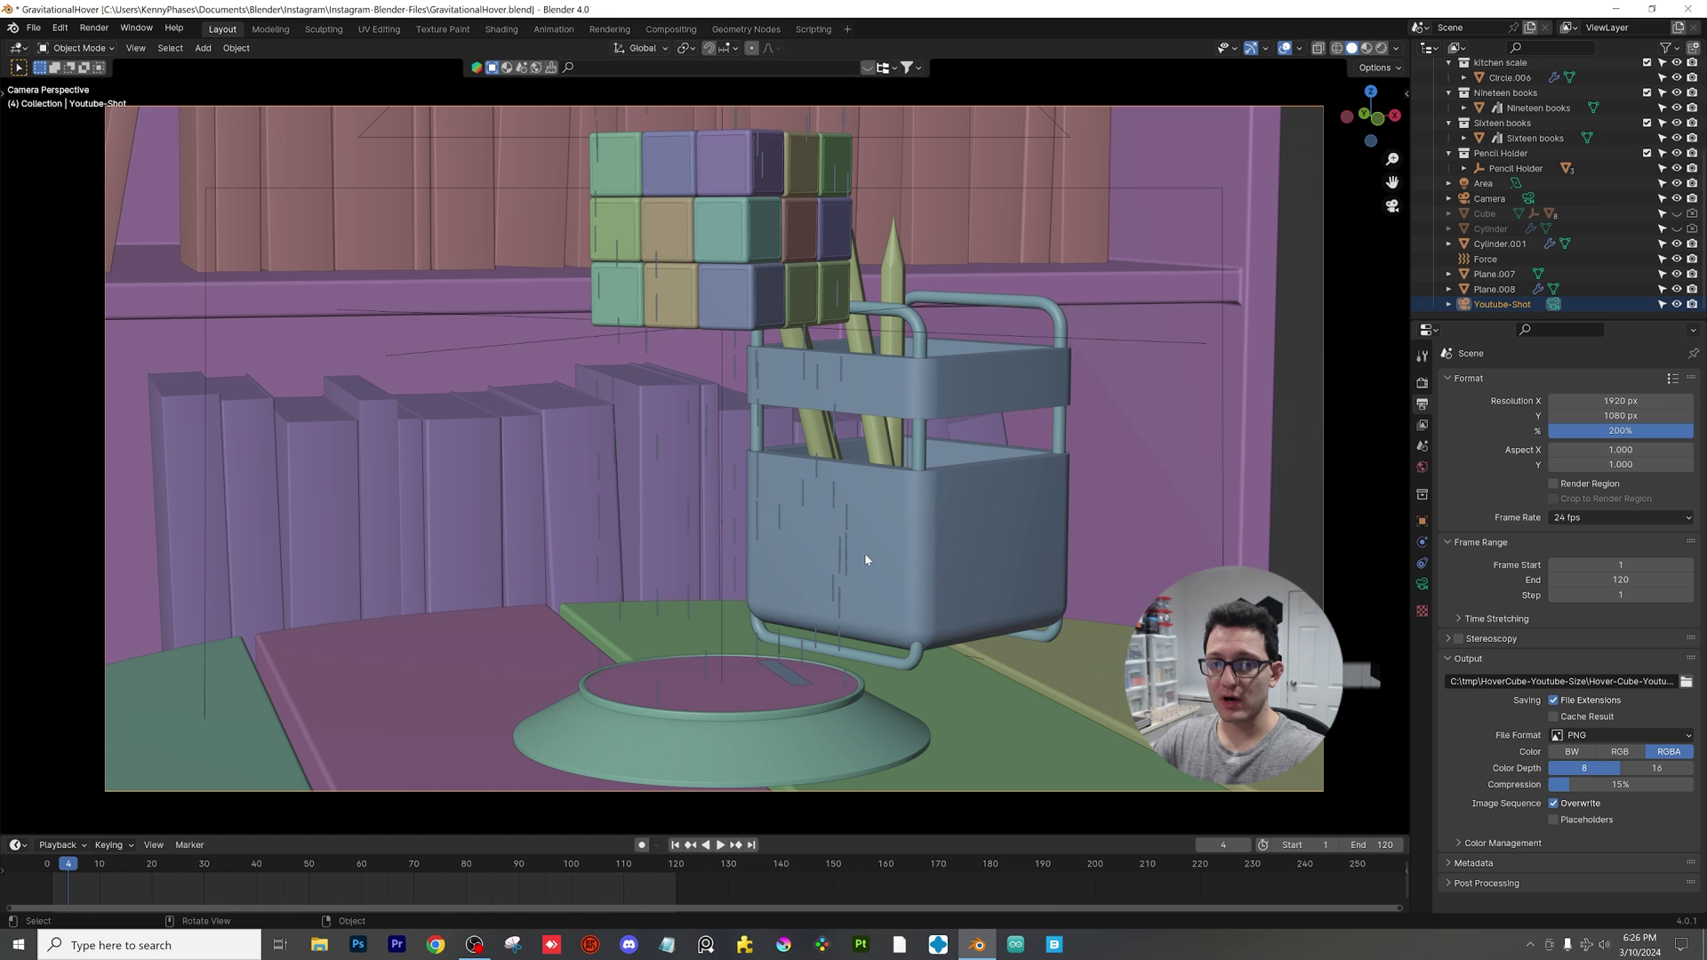
{"action": "left_click", "coordinate": [55, 867]}
{"action": "key", "text": "space"}
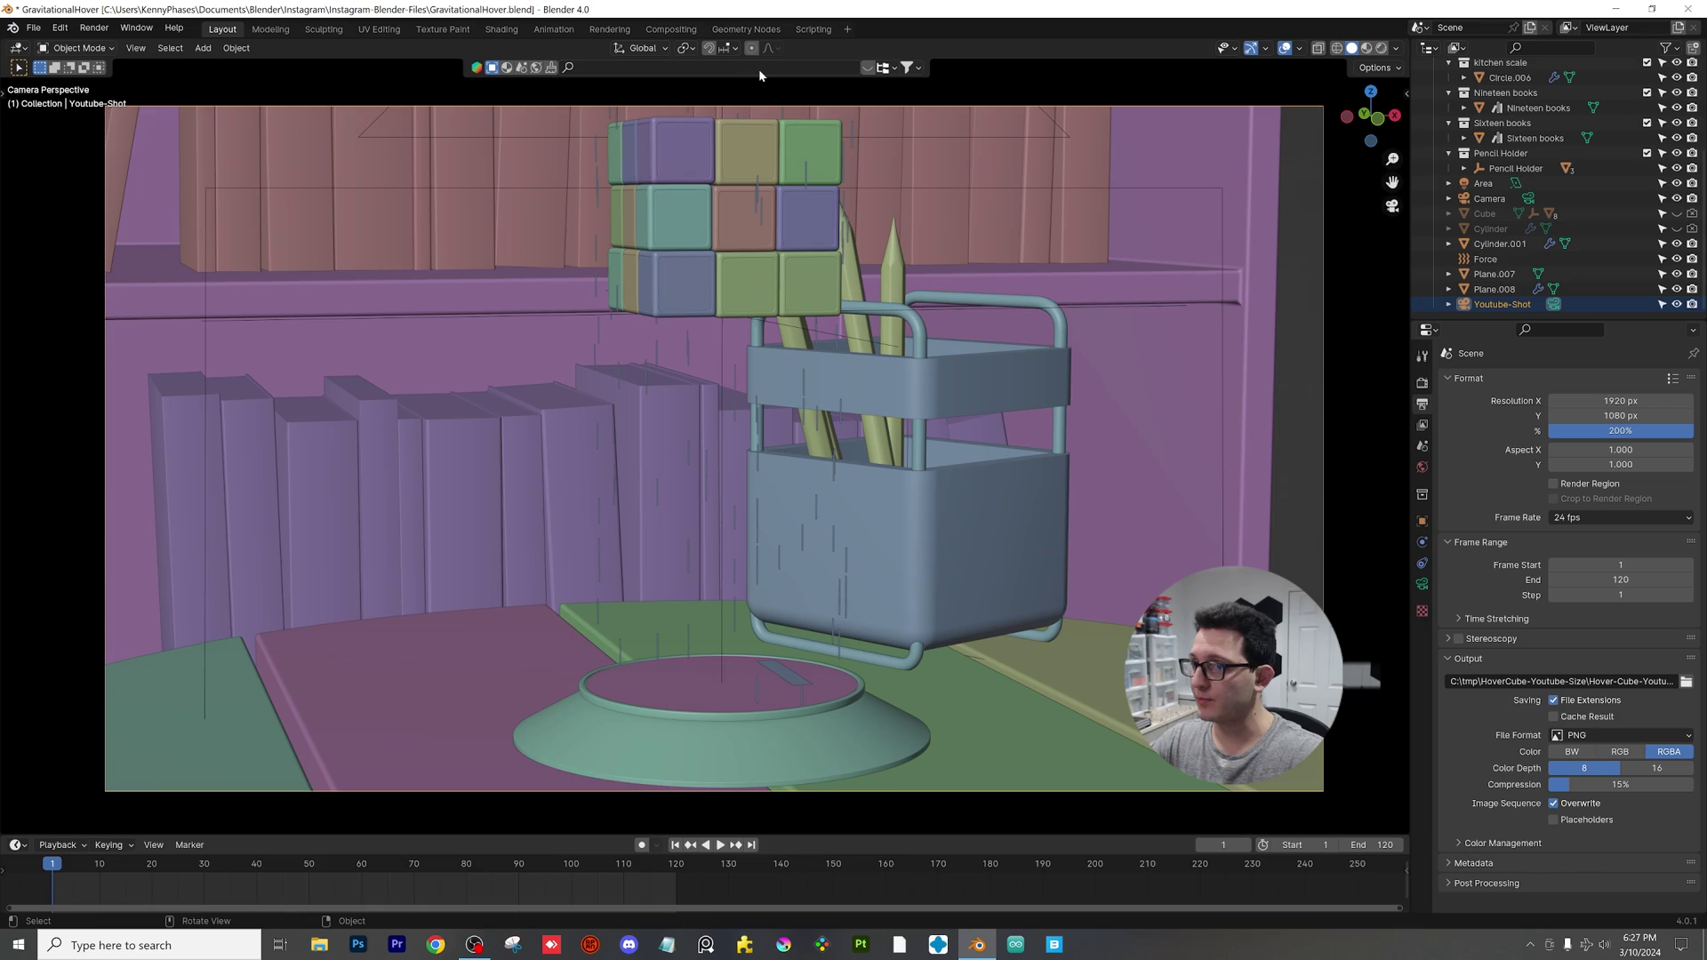
Step: Switch to Rendered shading and play the hover animation, stopping at frame 21
{"action": "left_click", "coordinate": [1381, 48]}
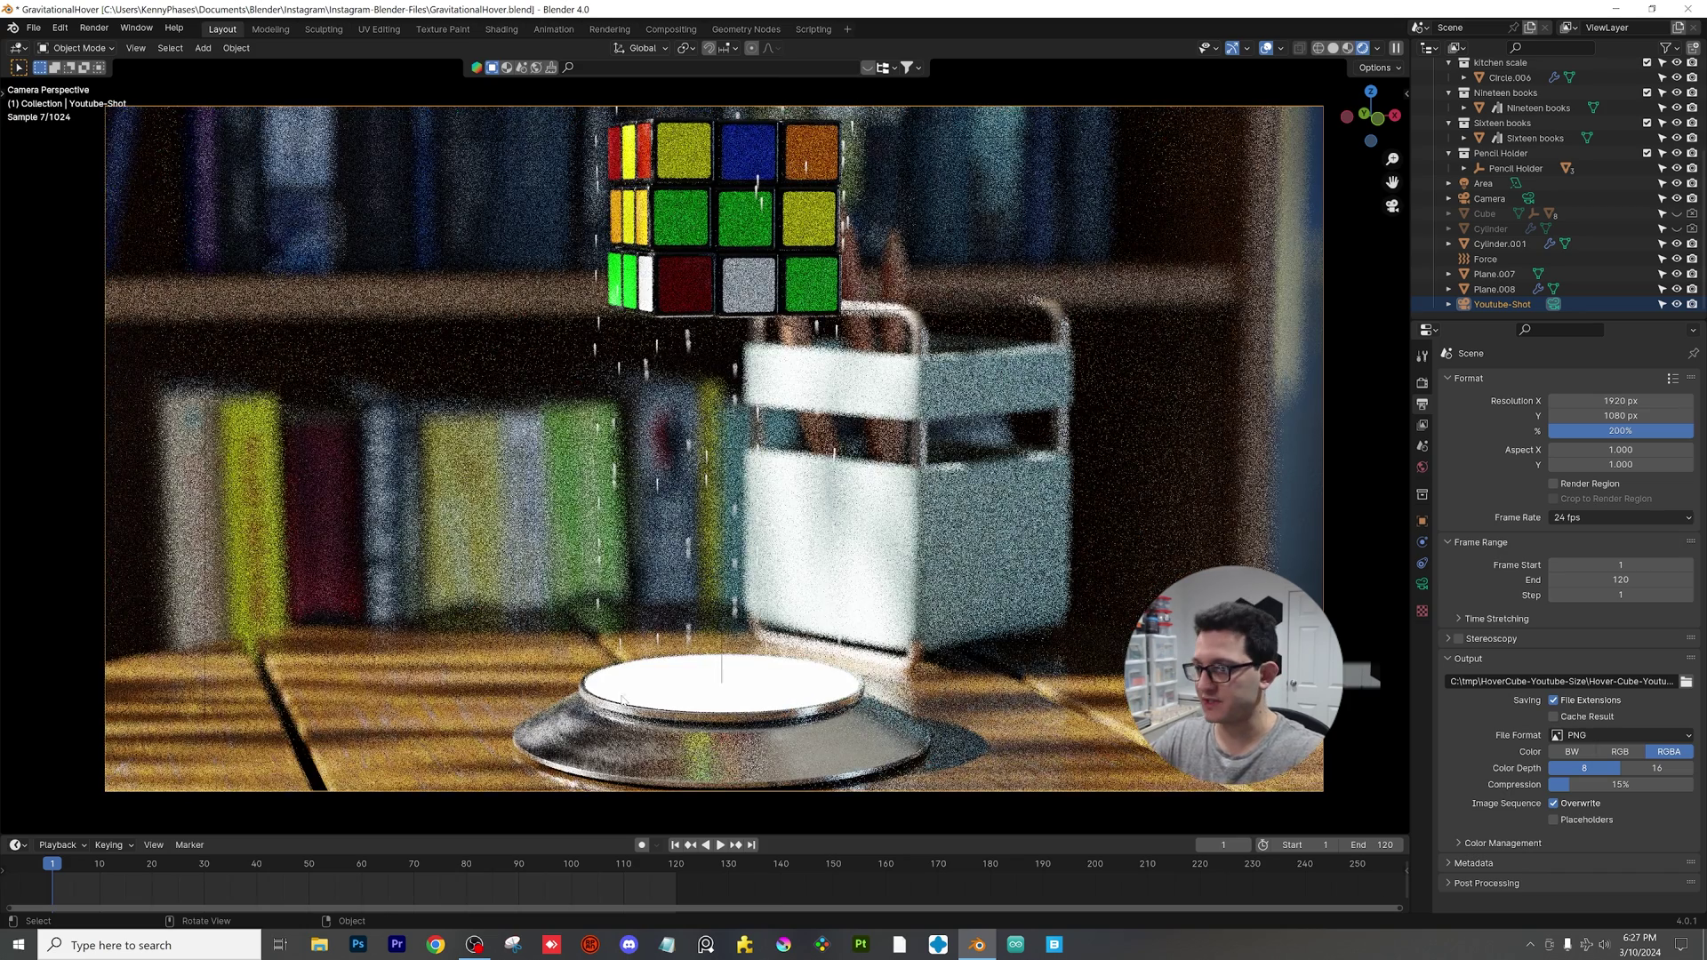
{"action": "key", "text": "space"}
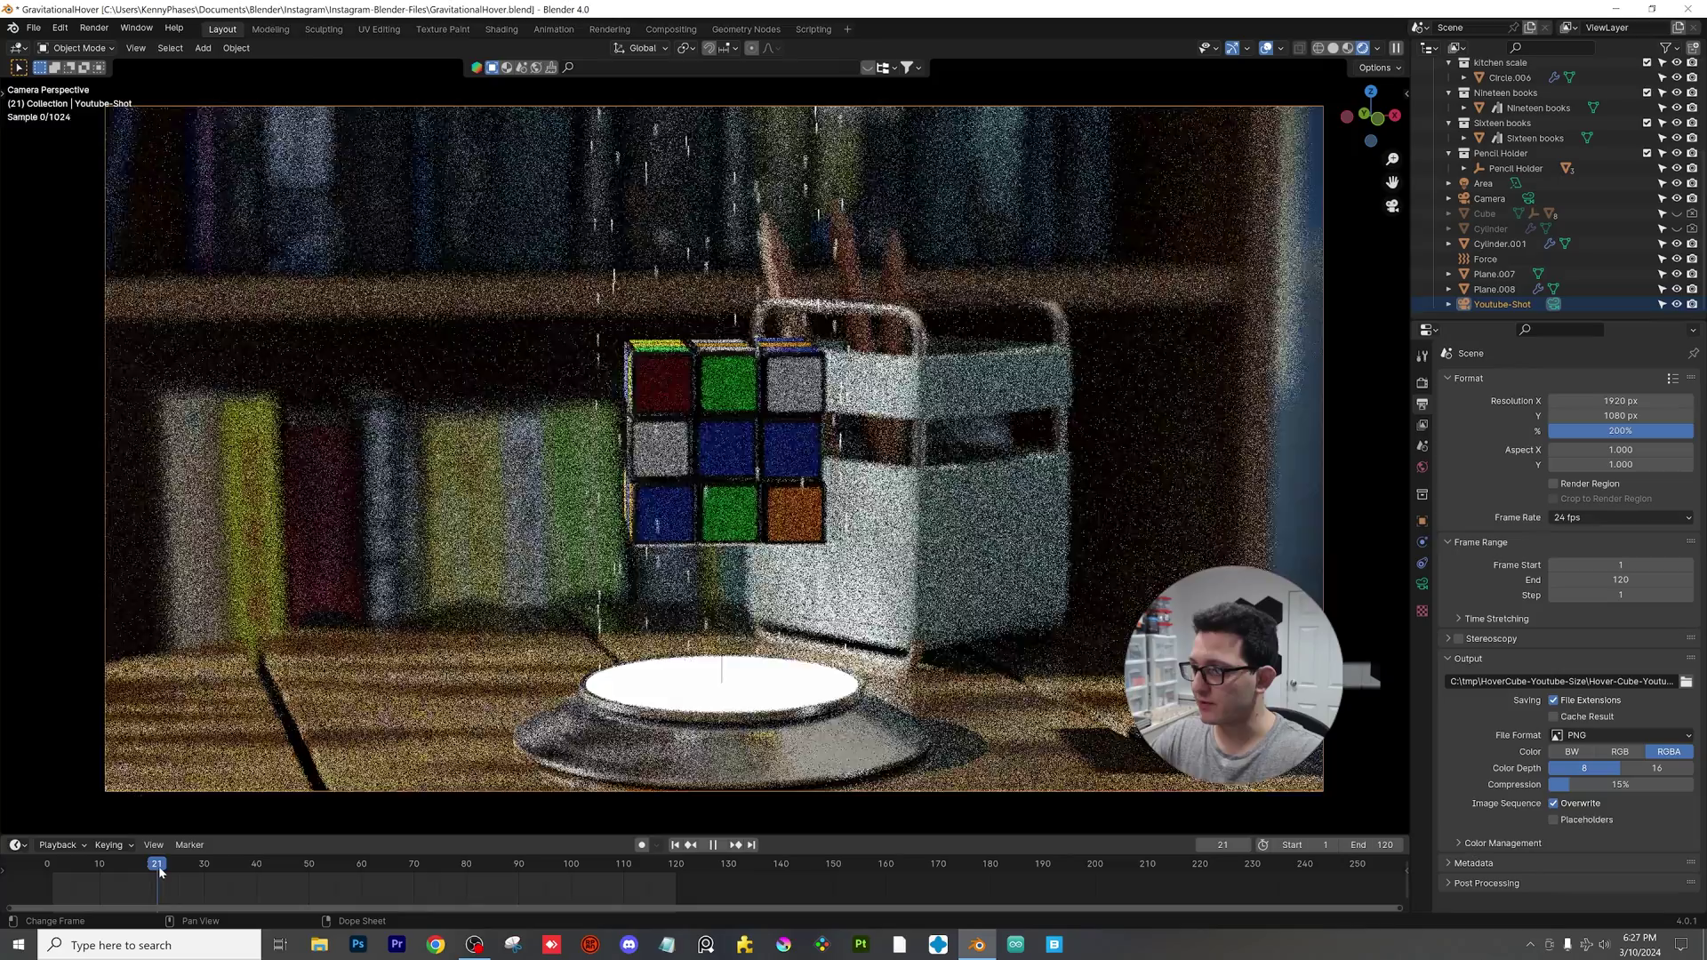
{"action": "key", "text": "space"}
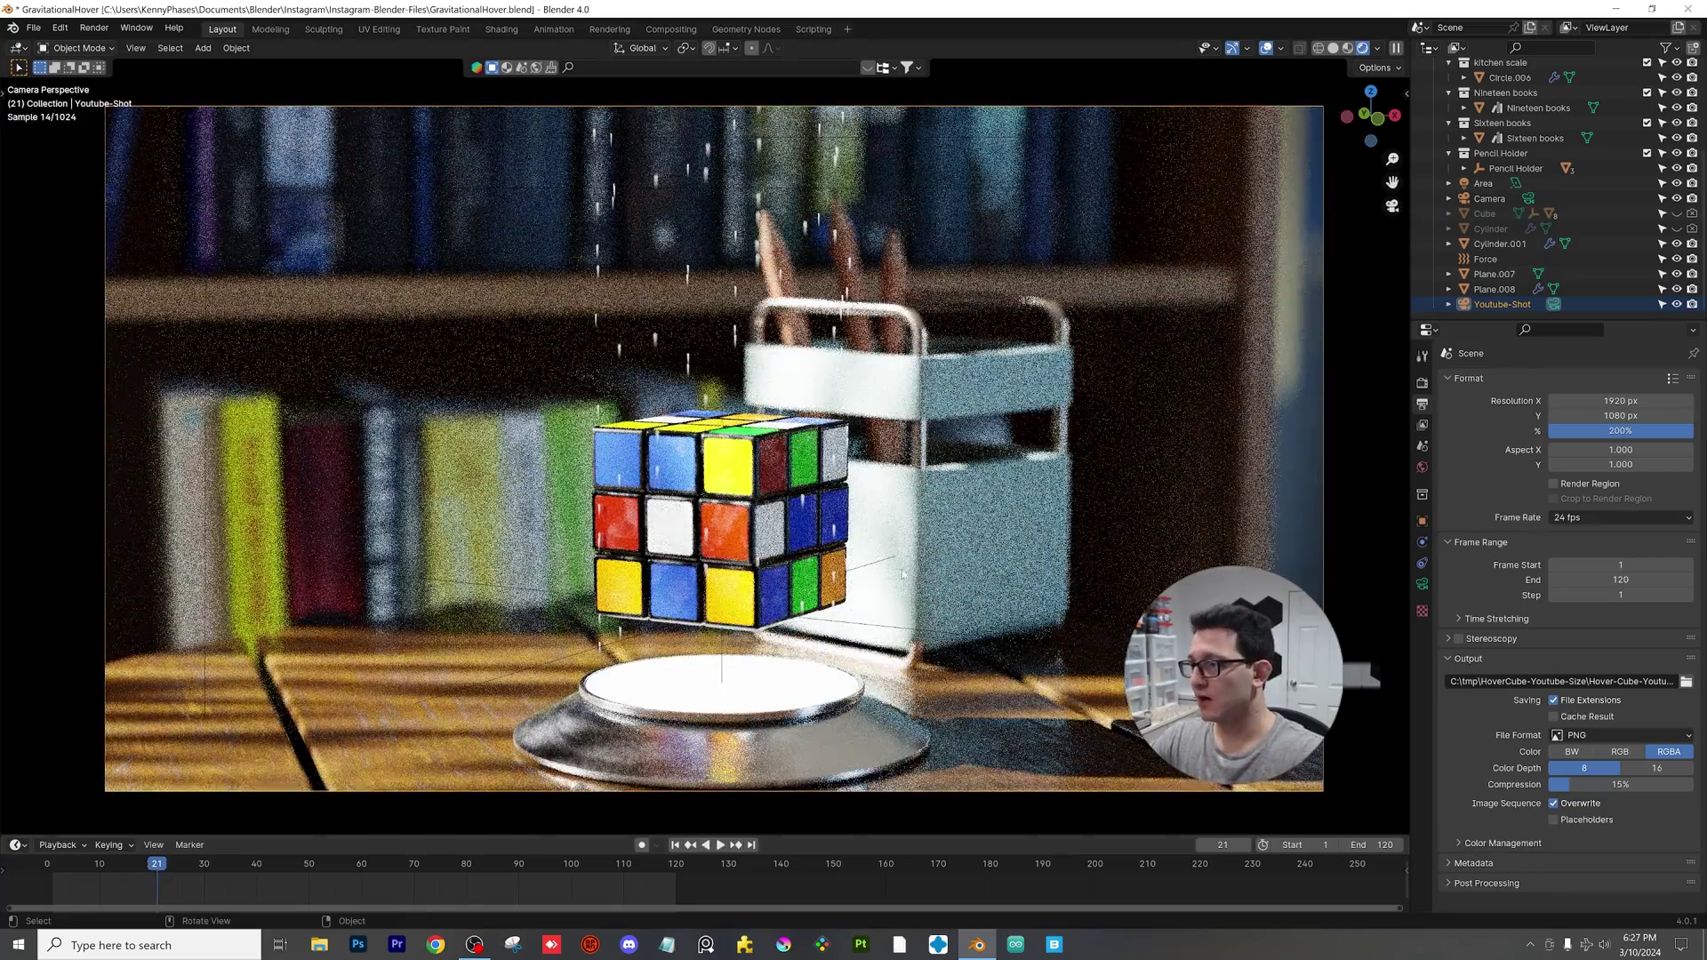
Step: Orbit around the room, table and bookshelf, then select the Area light
{"action": "scroll", "coordinate": [902, 572], "scroll_direction": "down", "scroll_amount": 3}
{"action": "middle_click_drag", "start_coordinate": [910, 546], "coordinate": [874, 442]}
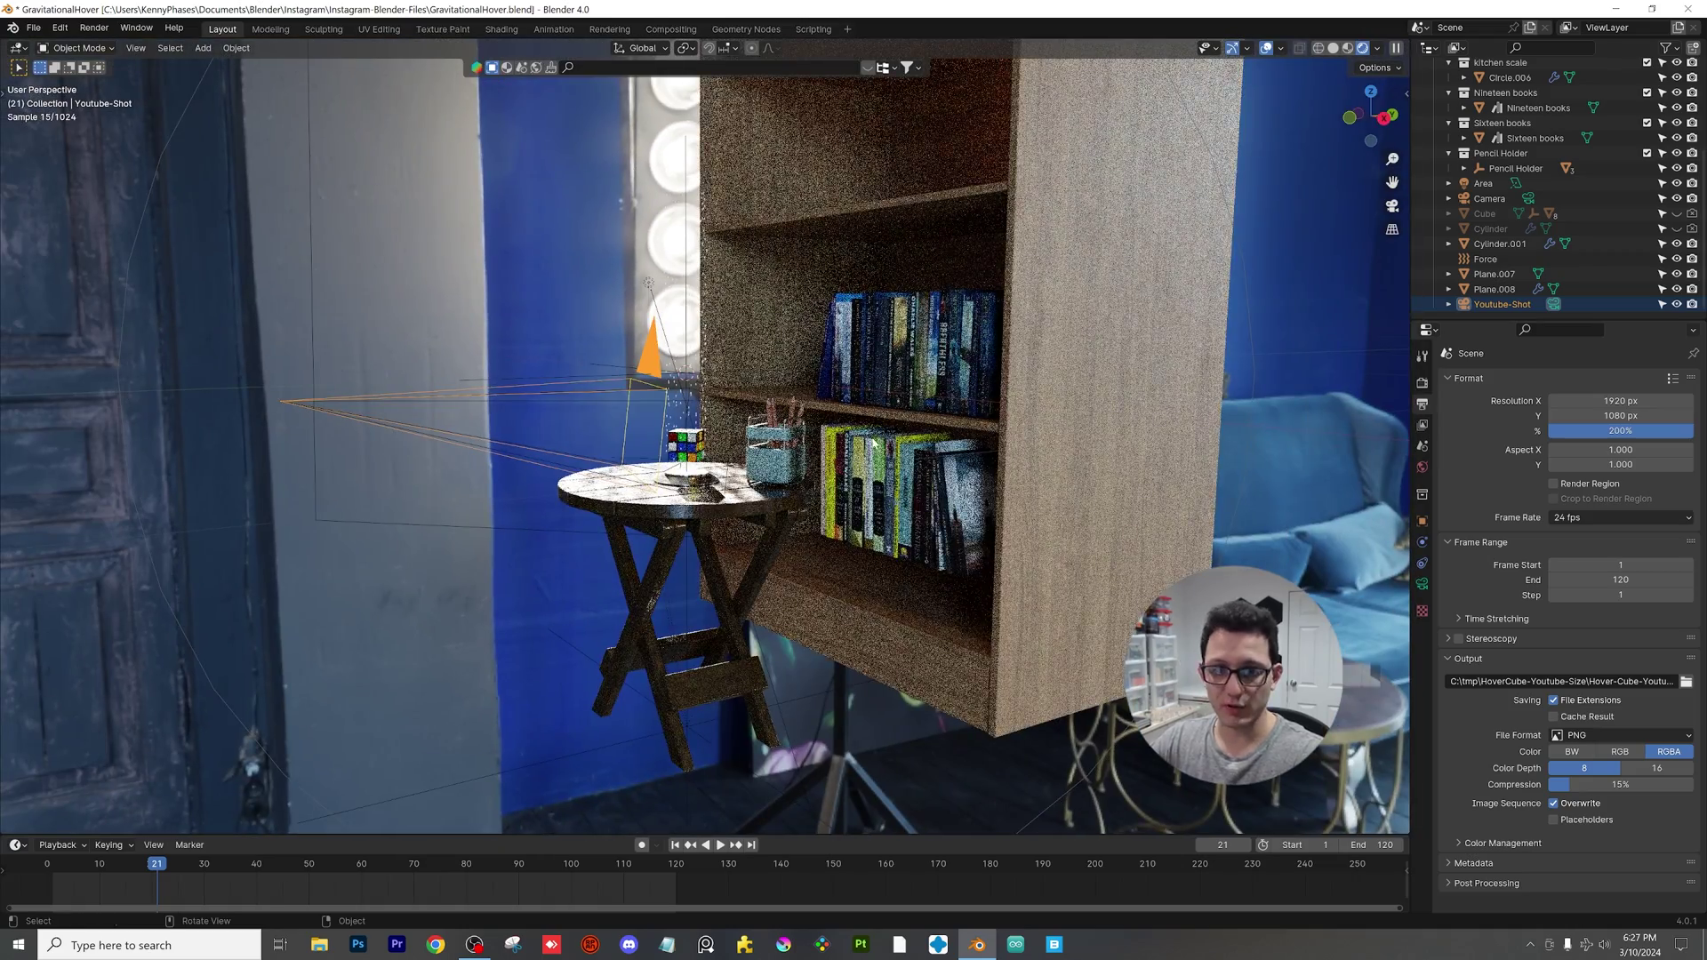
{"action": "scroll", "coordinate": [875, 442], "scroll_direction": "up", "scroll_amount": 6}
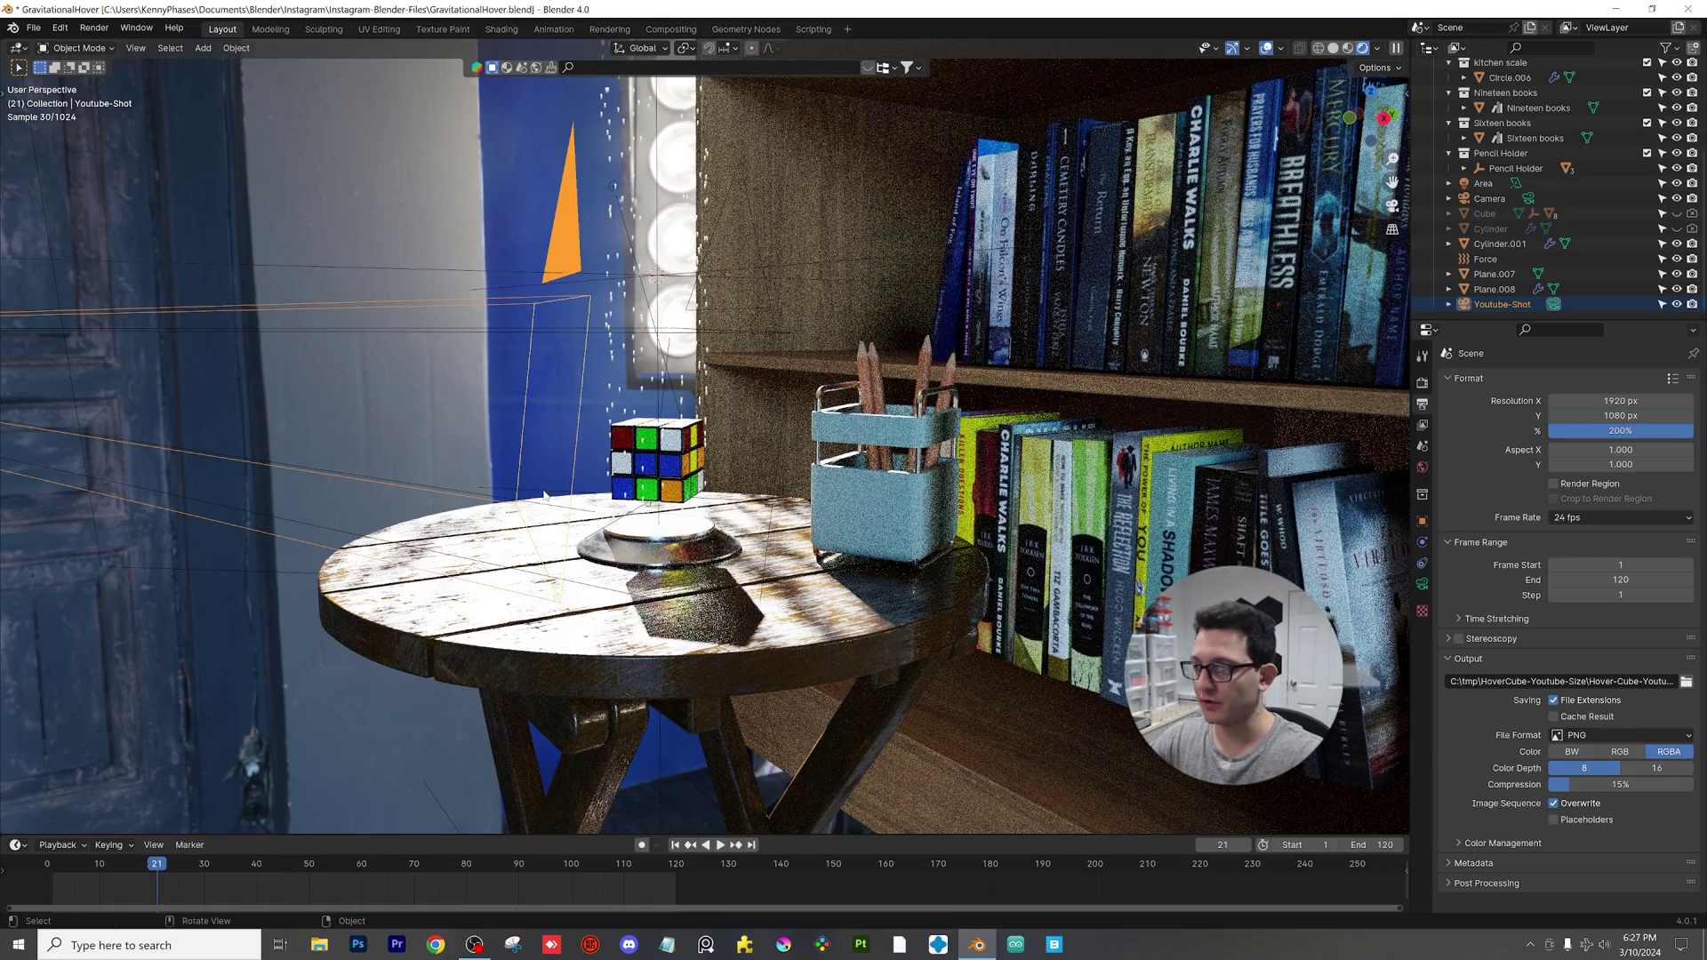
{"action": "middle_click_drag", "start_coordinate": [545, 495], "coordinate": [532, 612]}
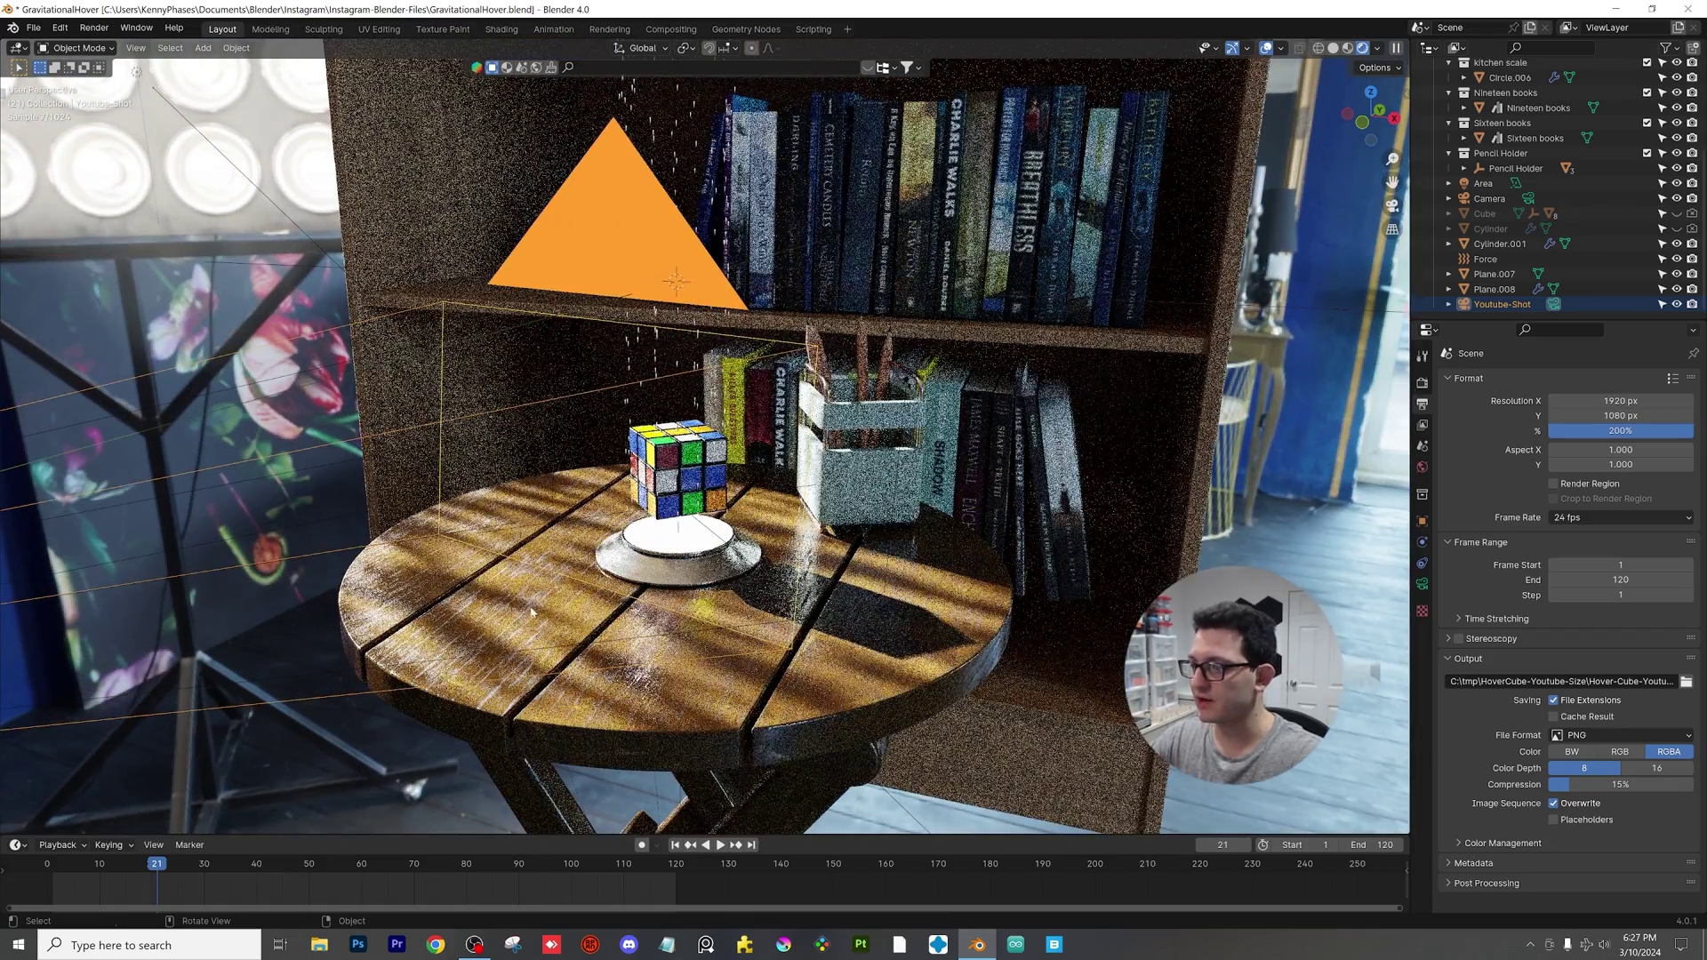
{"action": "scroll", "coordinate": [531, 611], "scroll_direction": "down", "scroll_amount": 10}
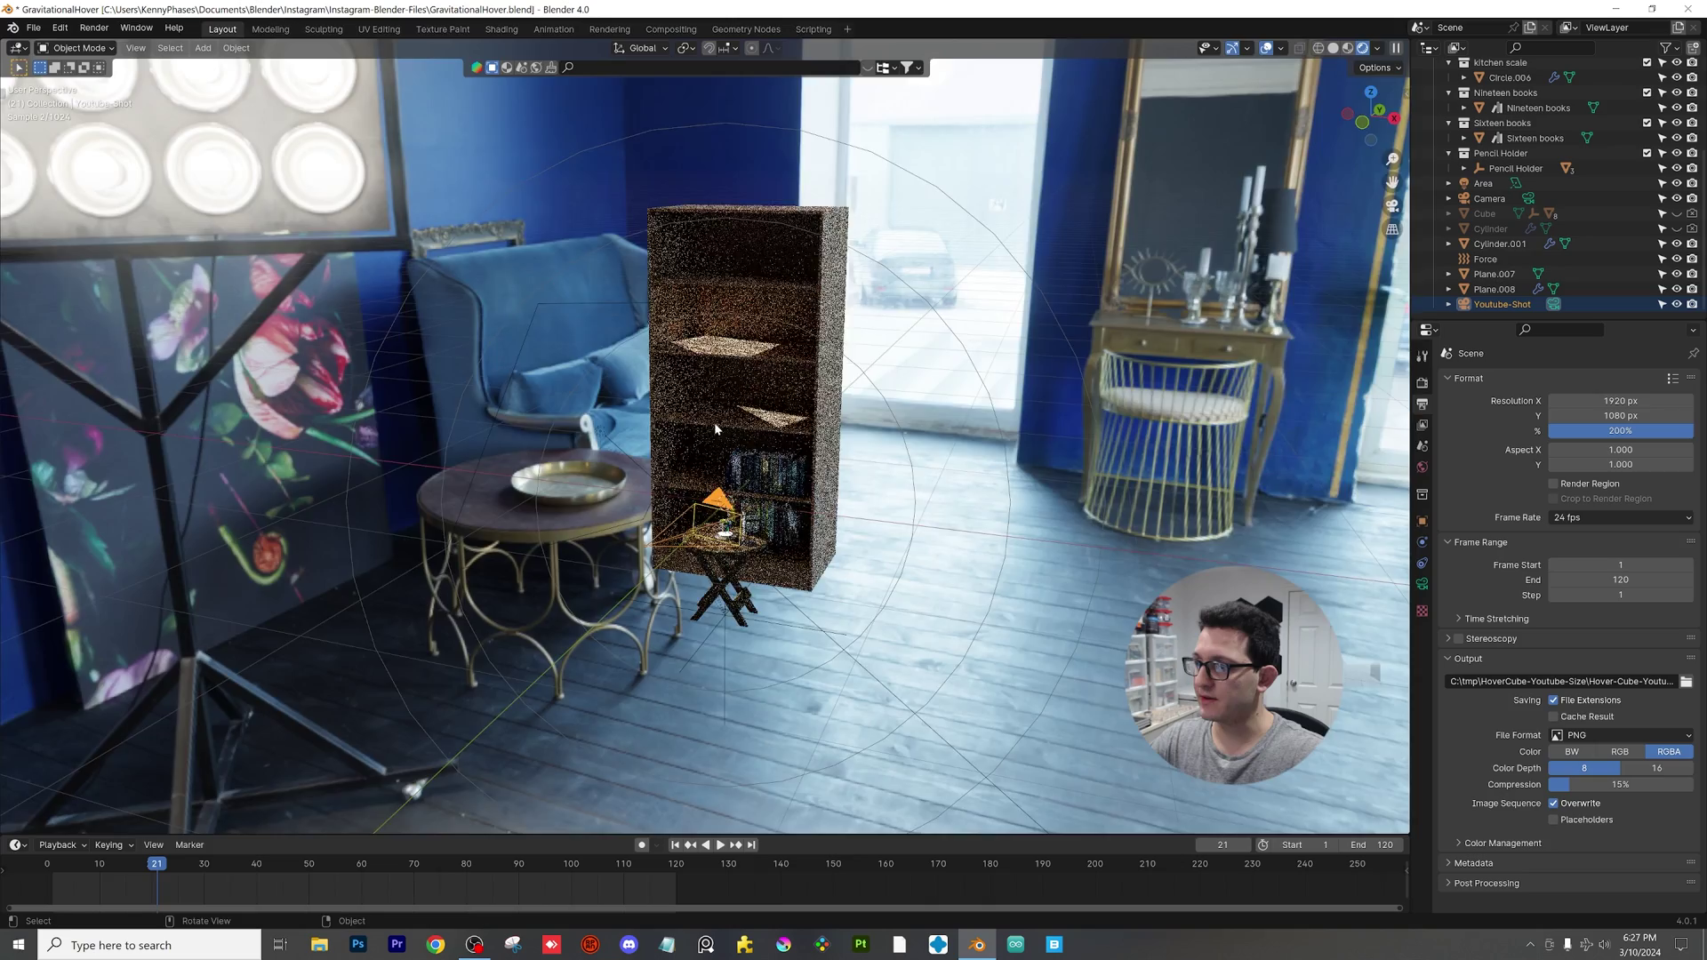
{"action": "middle_click_drag", "start_coordinate": [715, 428], "coordinate": [594, 429]}
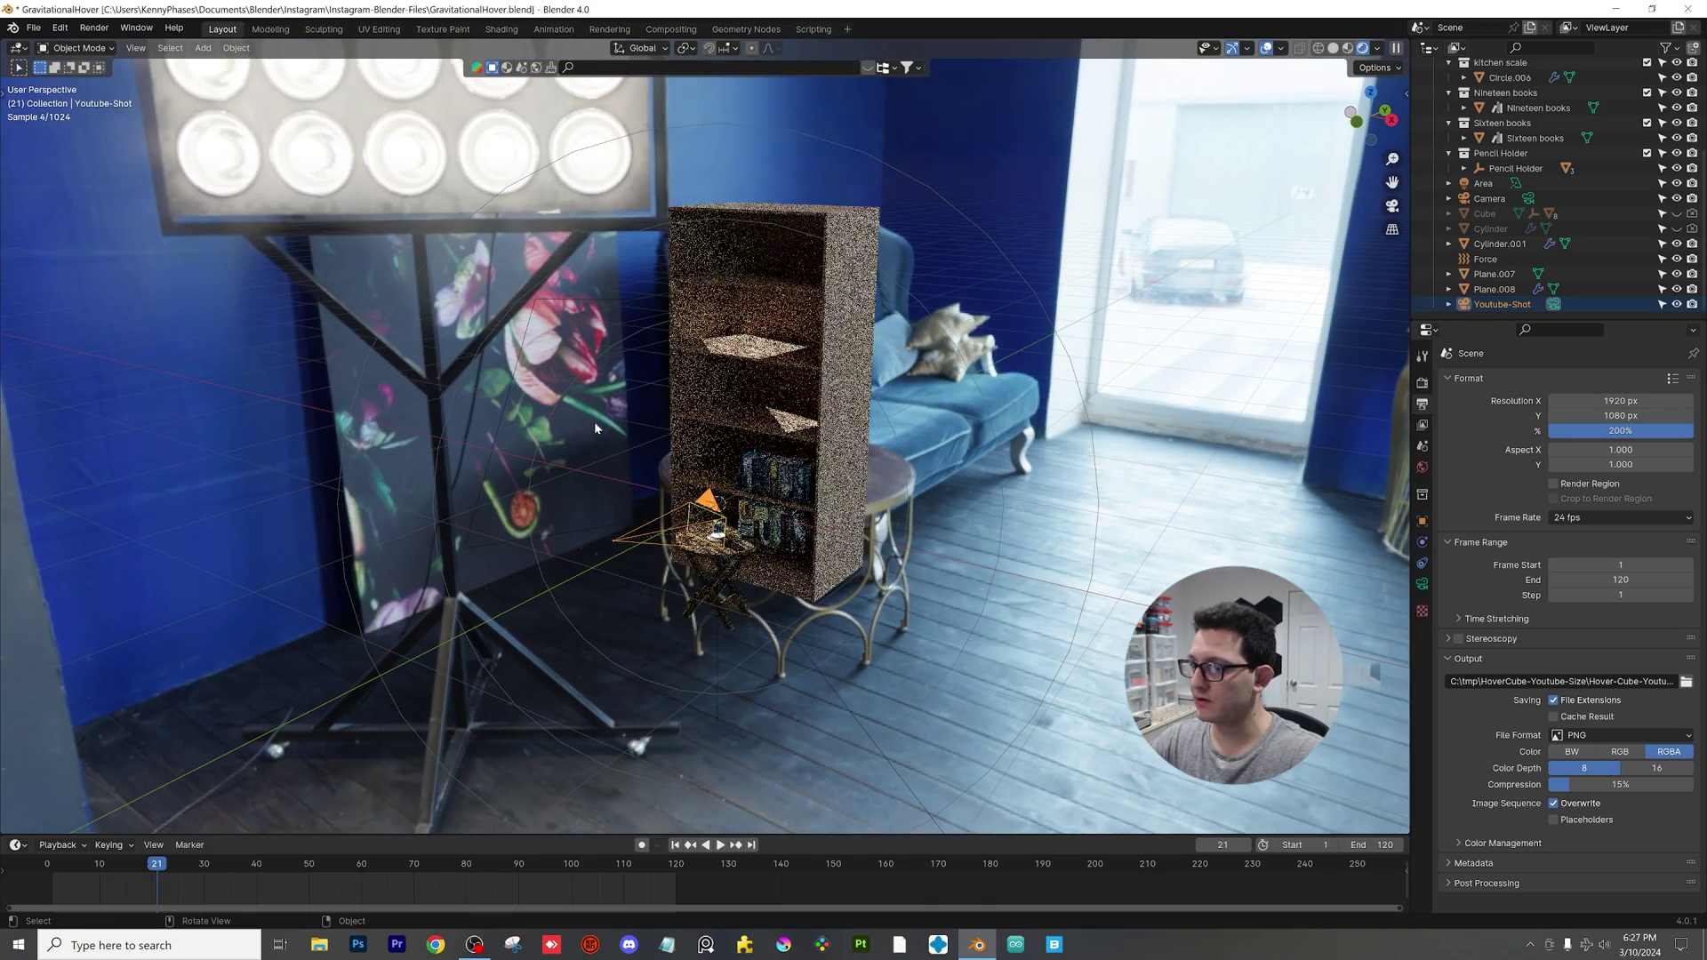
{"action": "left_click", "coordinate": [619, 427]}
{"action": "scroll", "coordinate": [619, 427], "scroll_direction": "up", "scroll_amount": 5}
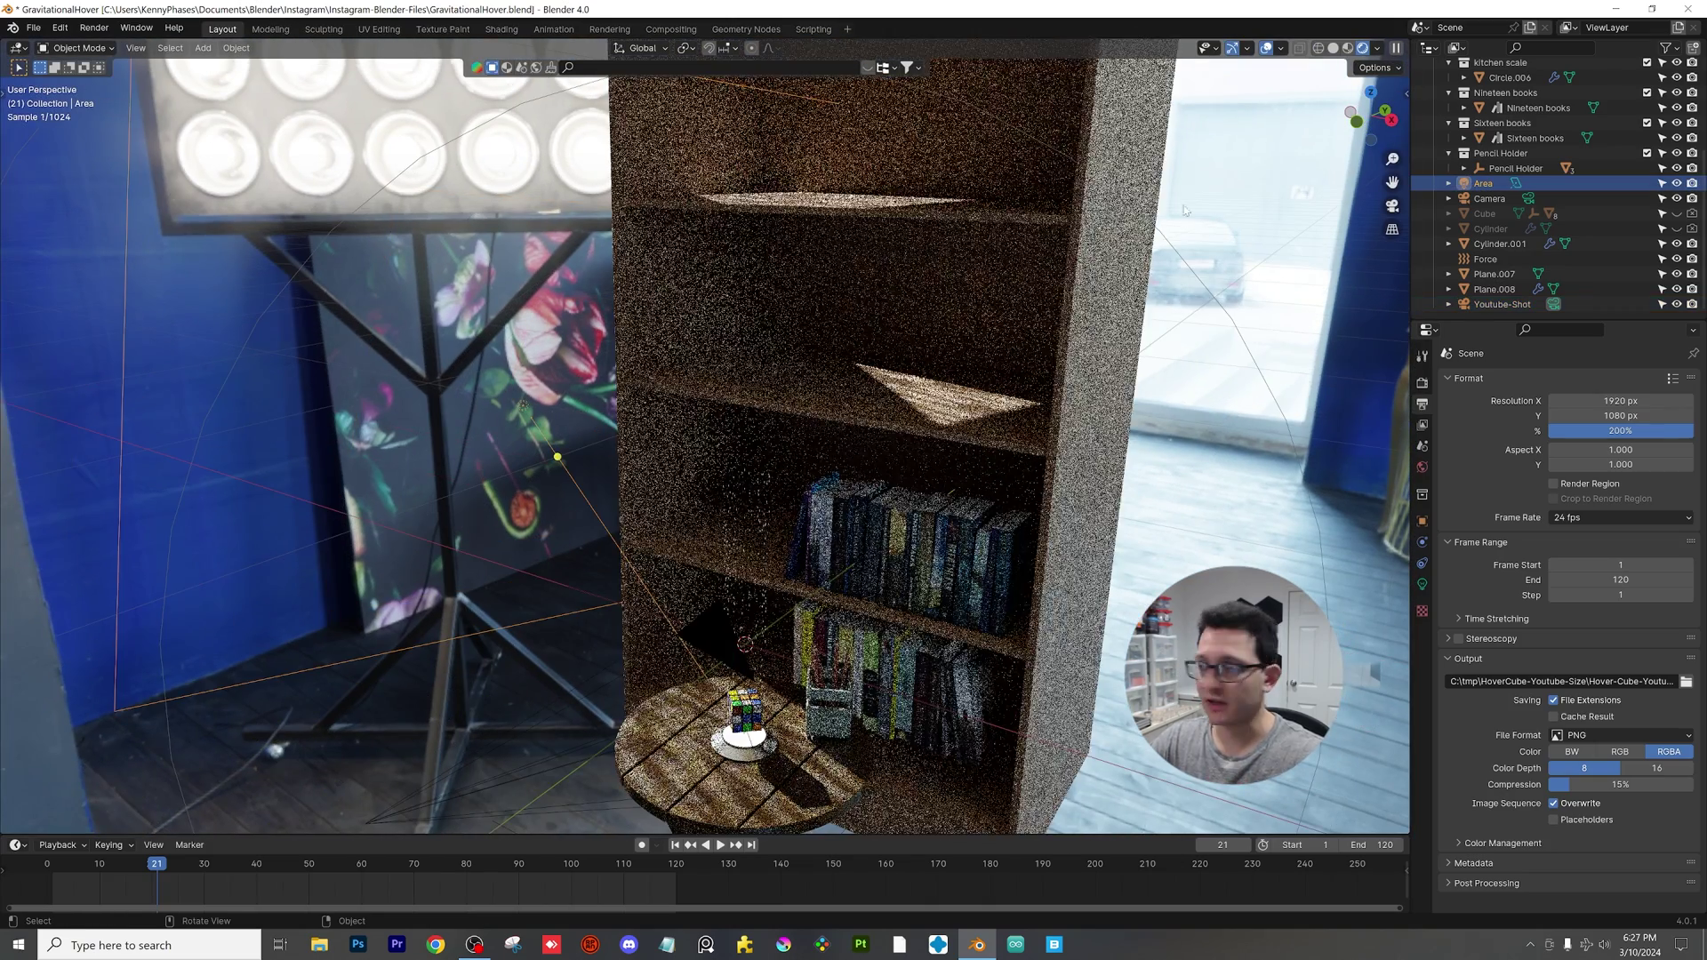
Step: Switch the viewport to Solid shading and orbit to a front view of the bookshelf
{"action": "key", "text": "shift+z"}
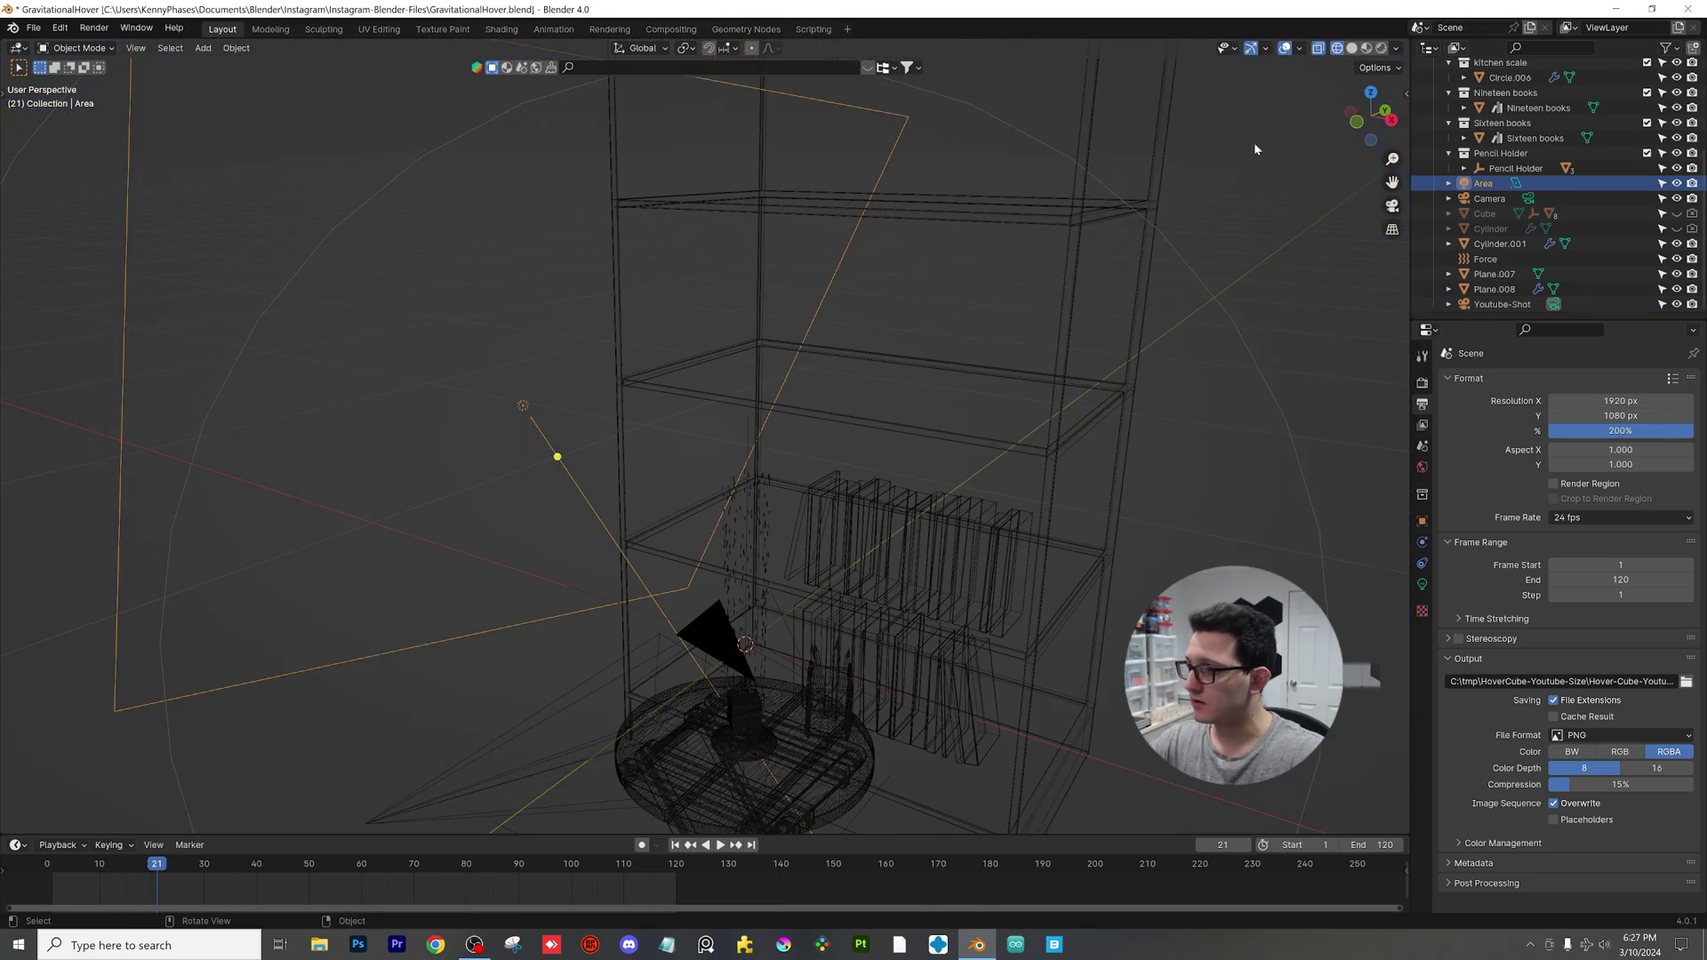
{"action": "left_click", "coordinate": [1351, 48]}
{"action": "scroll", "coordinate": [786, 382], "scroll_direction": "down", "scroll_amount": 4}
{"action": "mouse_move", "coordinate": [705, 409]}
{"action": "middle_mouse_down"}
{"action": "mouse_move", "coordinate": [739, 393]}
{"action": "mouse_move", "coordinate": [662, 416]}
{"action": "middle_mouse_up"}
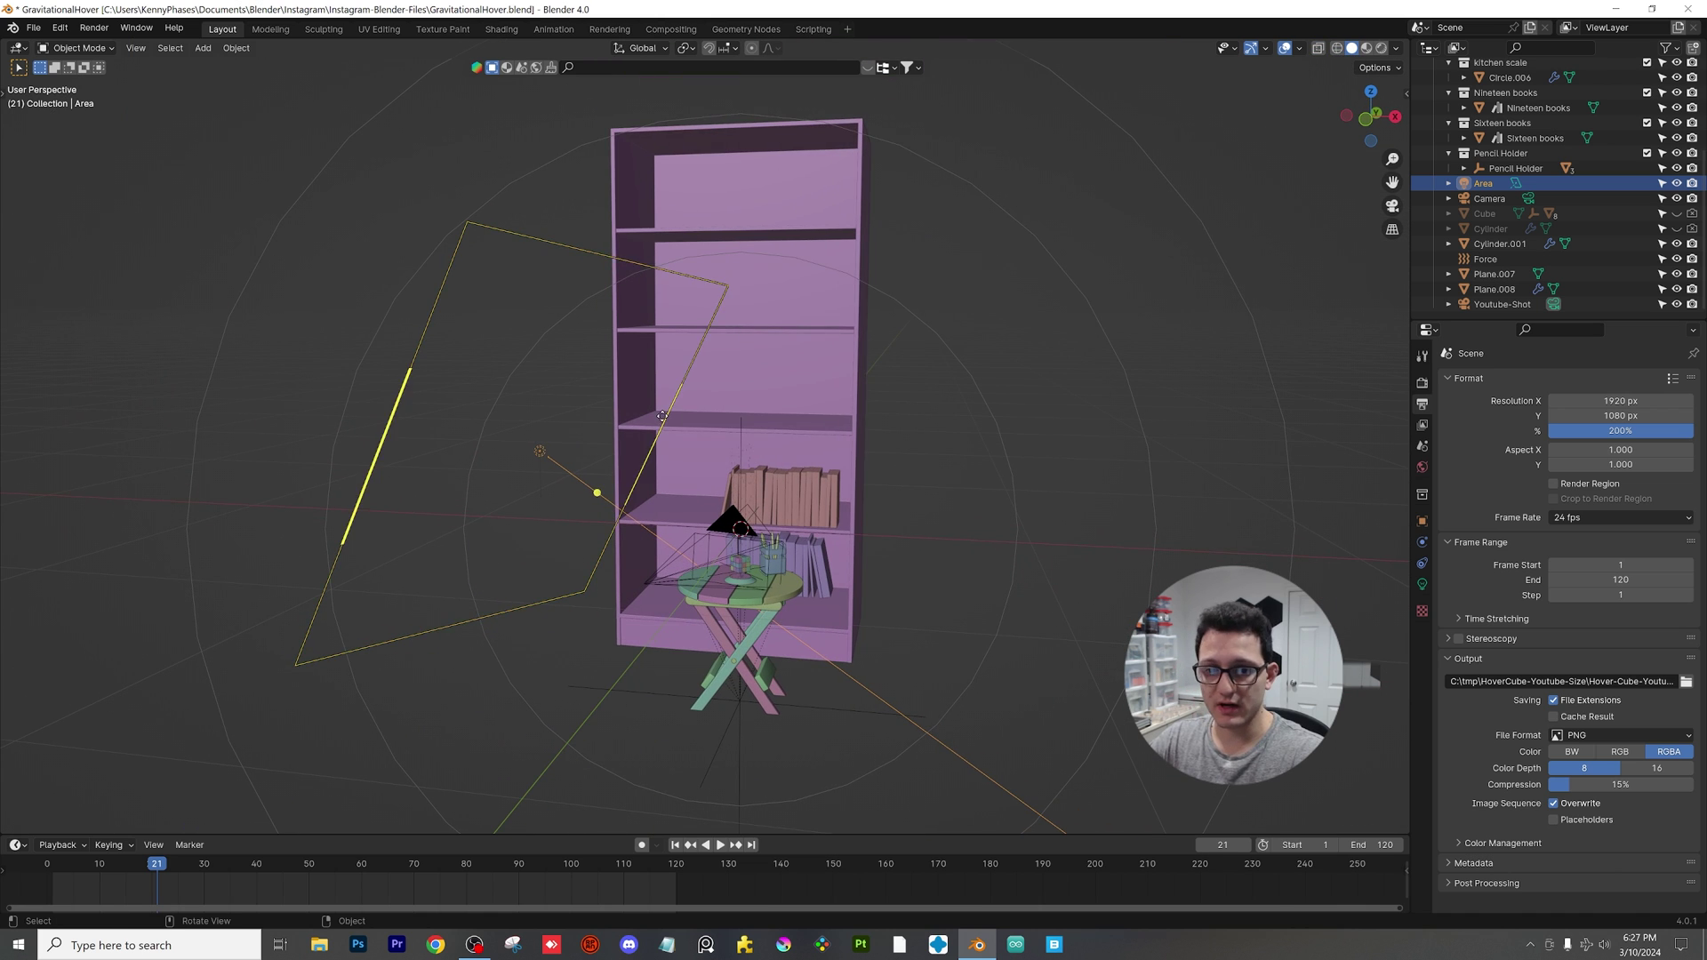
Step: In the Shading workspace, frame the light's noise, color ramp, Emission and Light Output nodes
{"action": "left_click", "coordinate": [502, 29]}
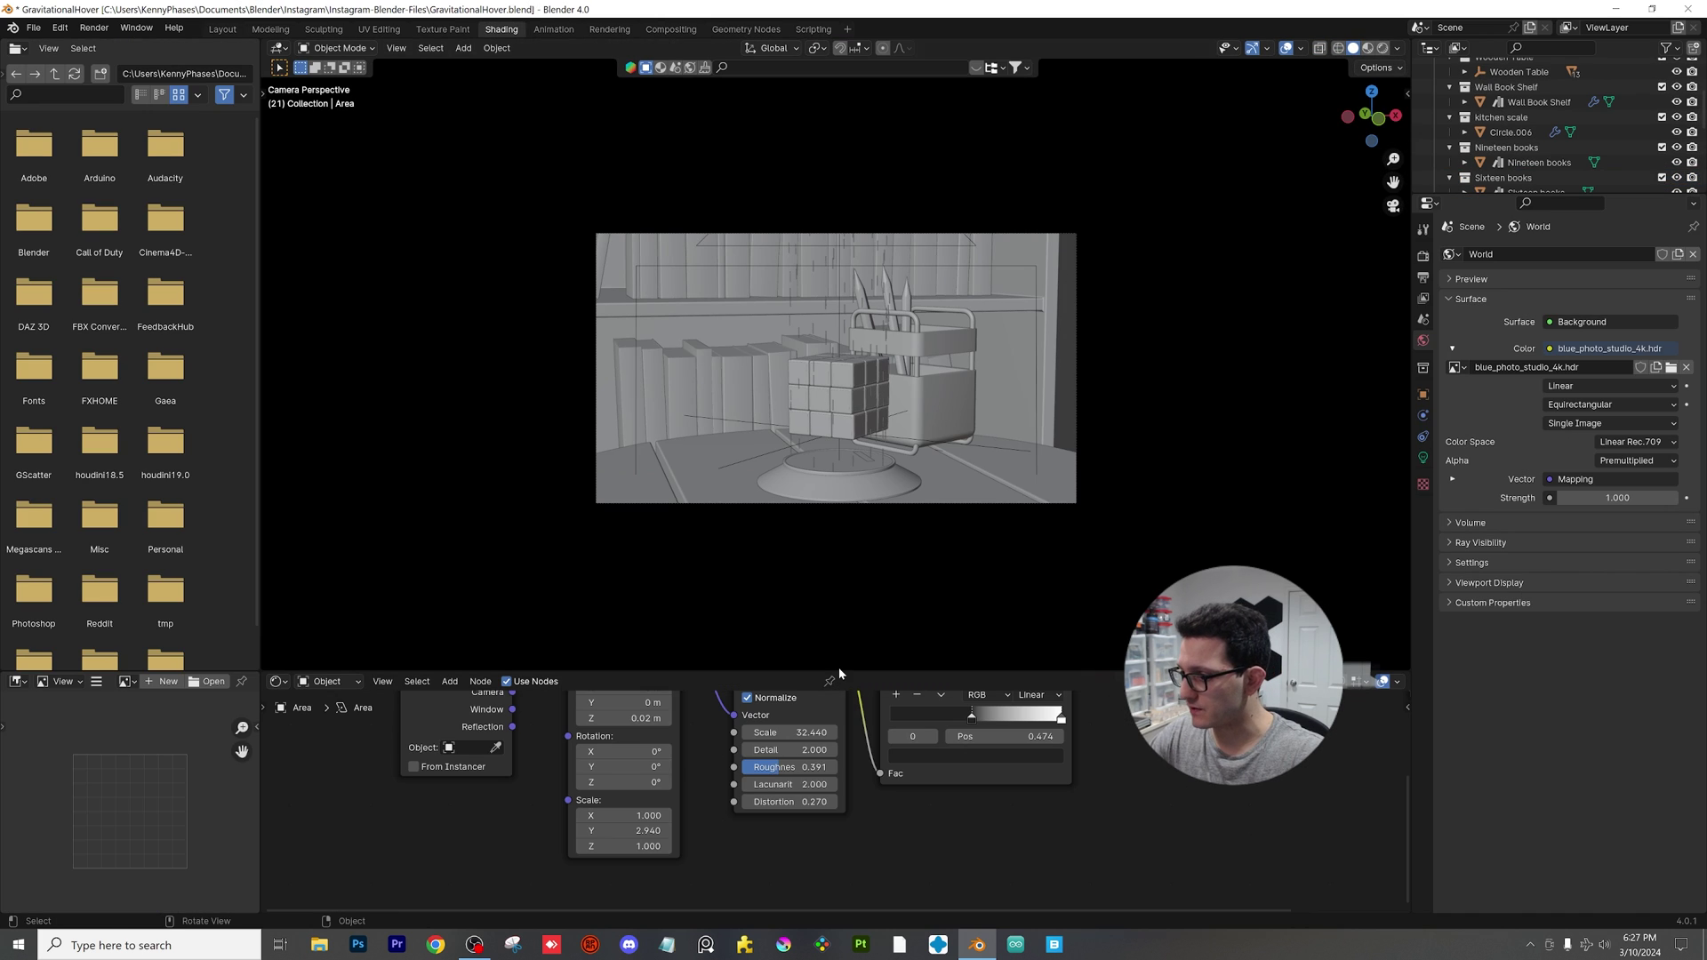
{"action": "left_click_drag", "start_coordinate": [839, 673], "coordinate": [827, 376]}
{"action": "middle_click_drag", "start_coordinate": [915, 490], "coordinate": [809, 564]}
{"action": "scroll", "coordinate": [809, 564], "scroll_direction": "down", "scroll_amount": 2}
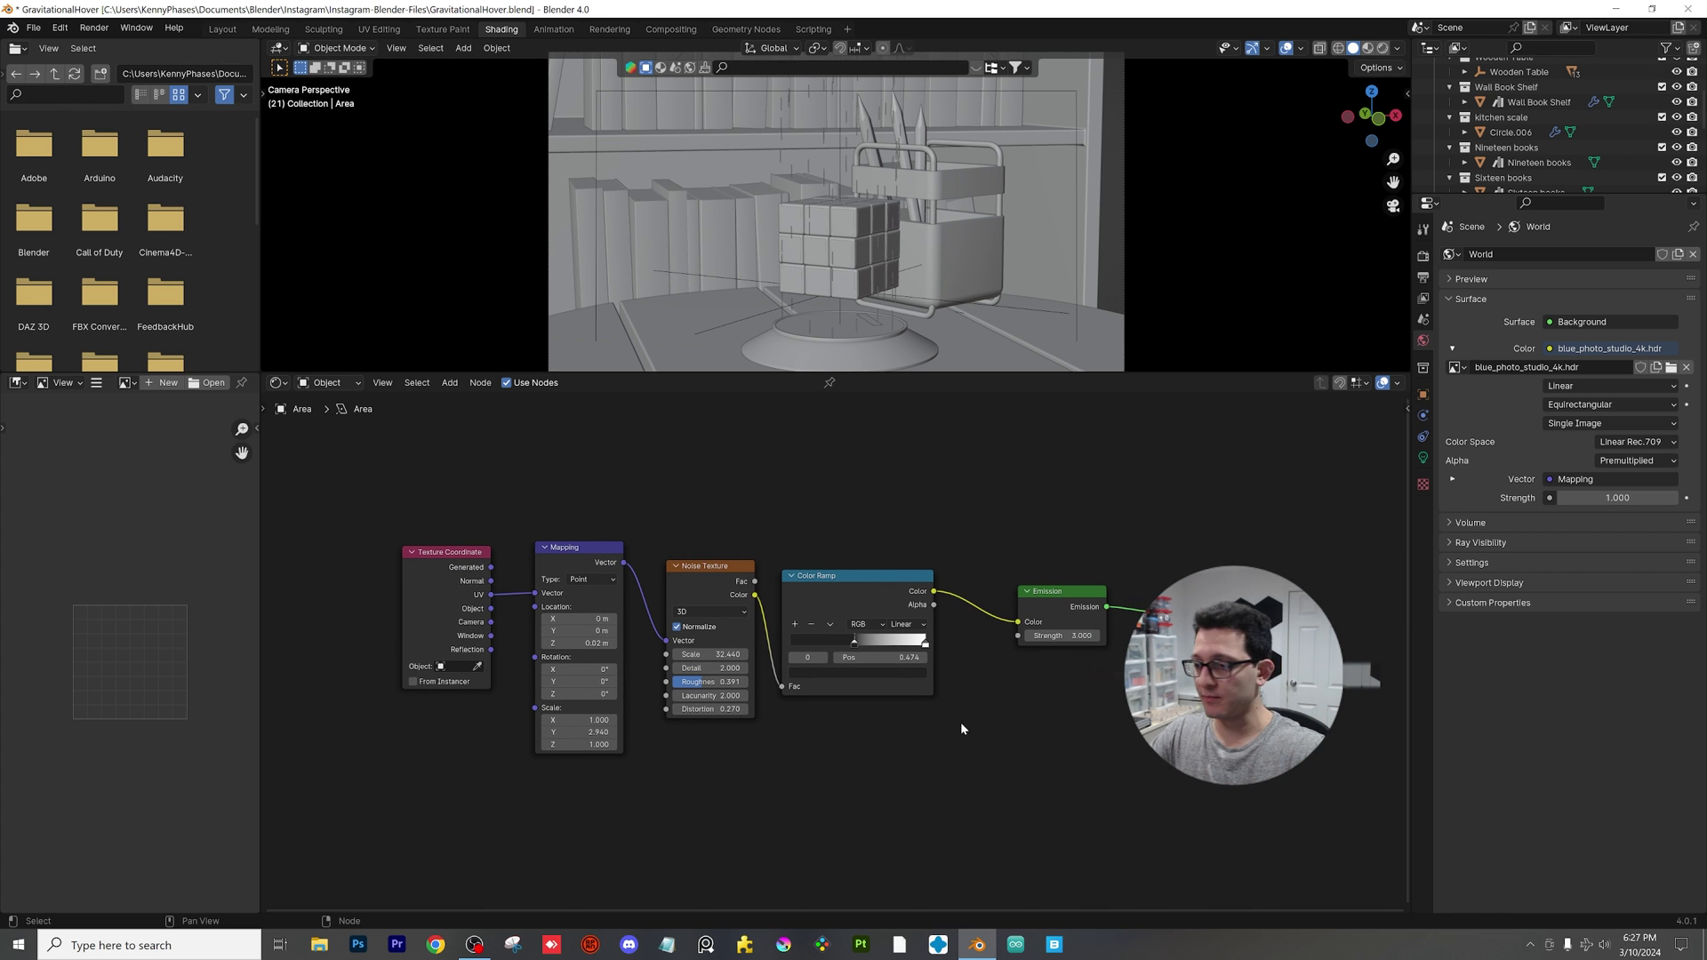
{"action": "middle_click_drag", "start_coordinate": [960, 722], "coordinate": [949, 610]}
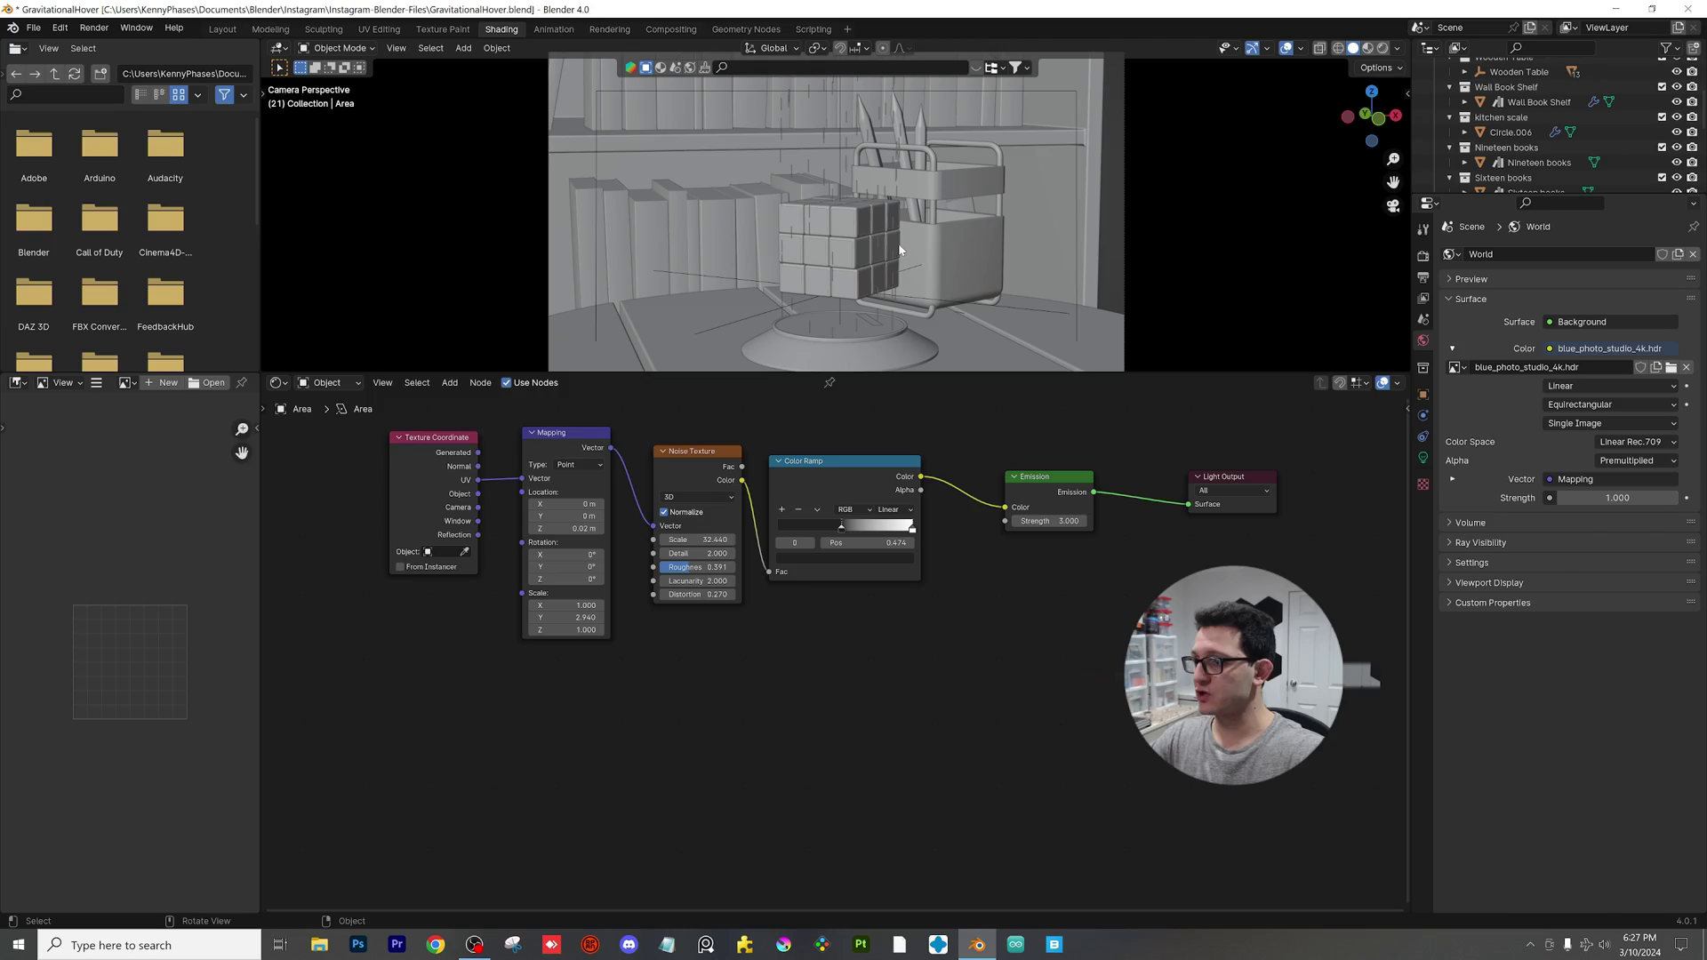
{"action": "left_click_drag", "start_coordinate": [1000, 372], "coordinate": [987, 605]}
Step: Switch the viewport to Rendered shading and center the camera frame
{"action": "key", "text": "z"}
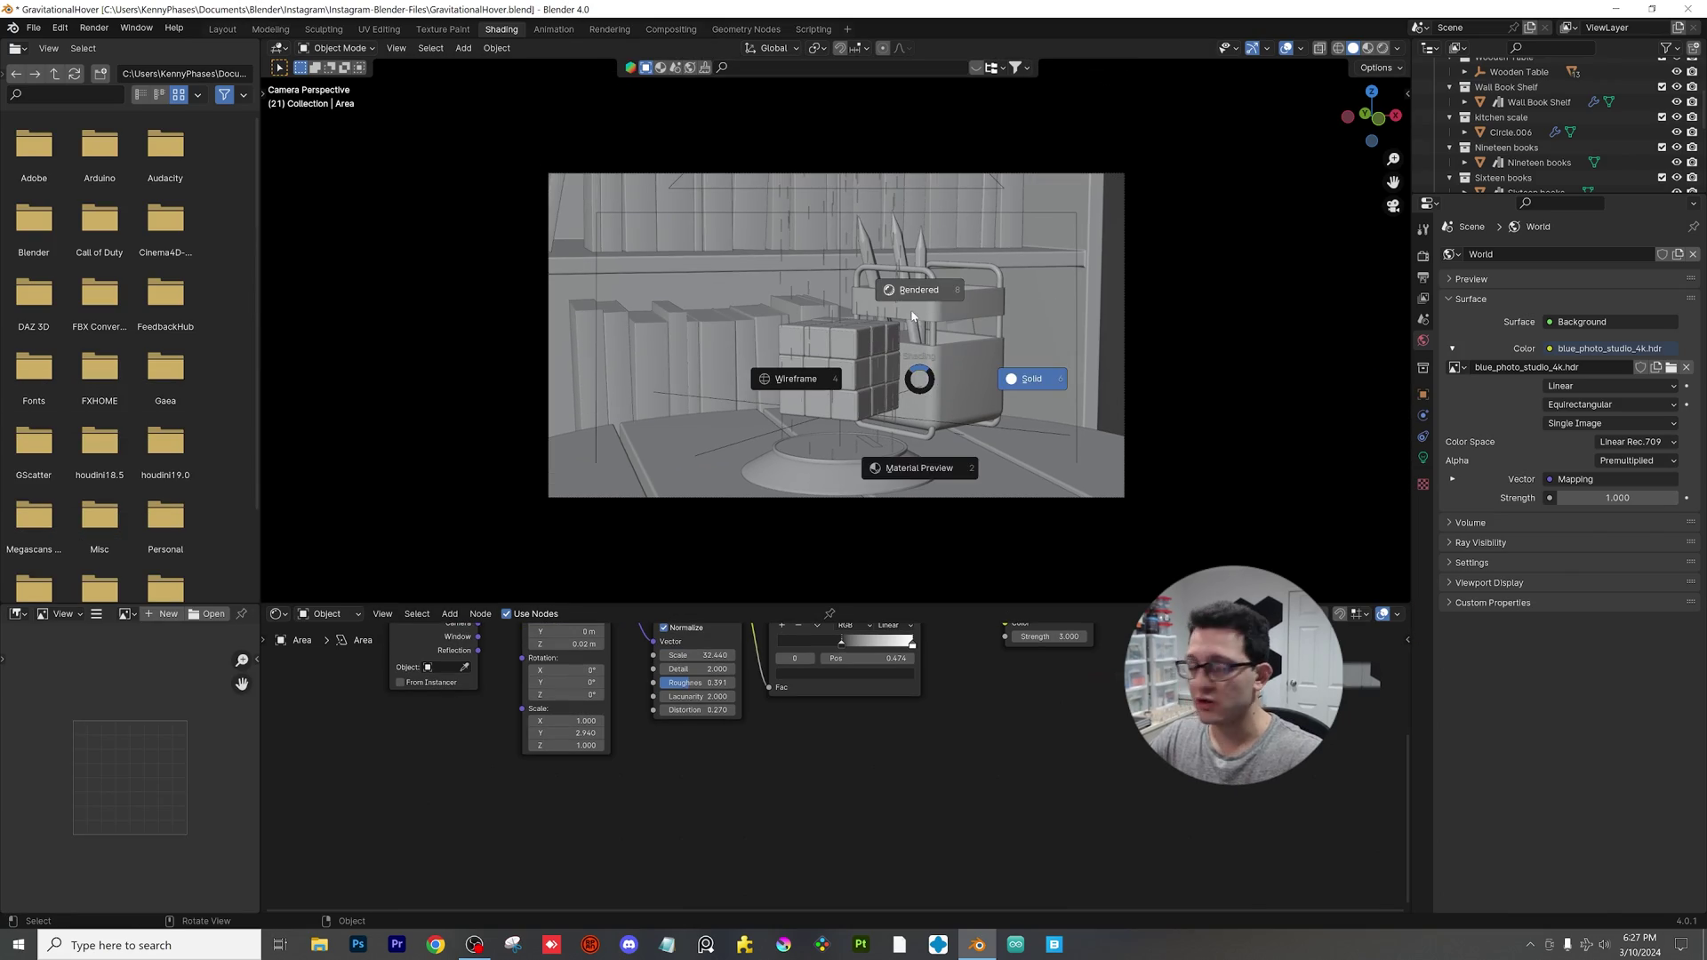
{"action": "left_click", "coordinate": [913, 315]}
{"action": "scroll", "coordinate": [774, 518], "scroll_direction": "up", "scroll_amount": 2}
{"action": "middle_click_drag", "start_coordinate": [833, 491], "coordinate": [894, 378], "text": "shift"}
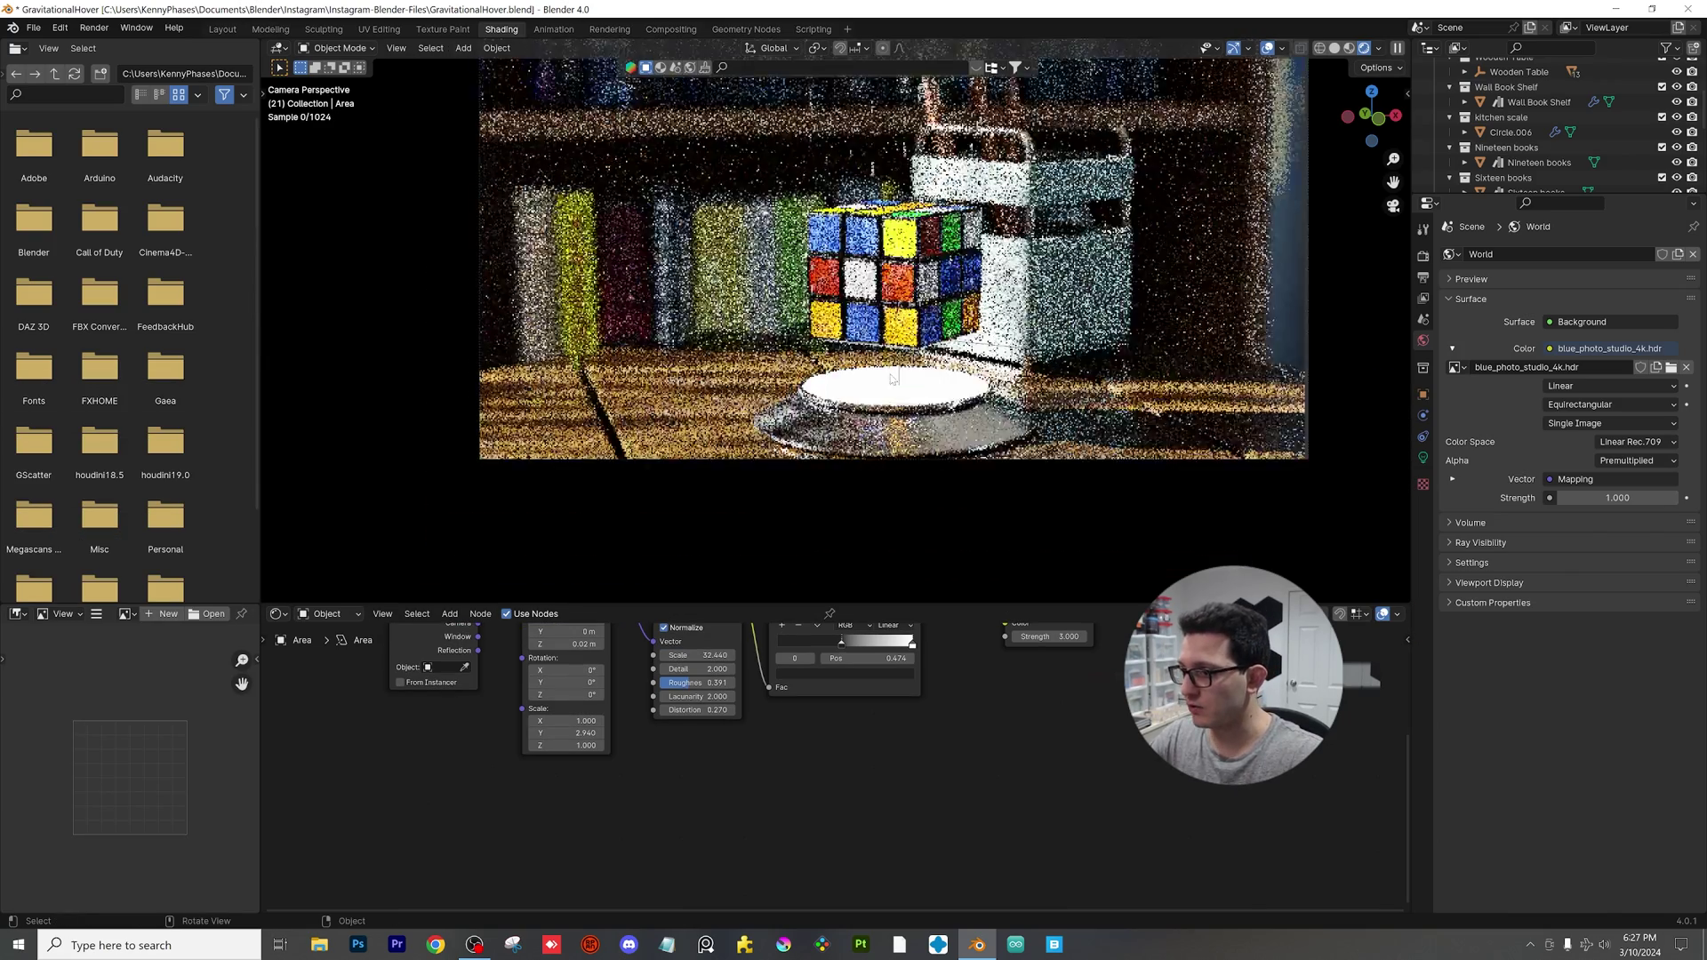
Step: Bring all the light's nodes into view and start the hover animation in rendered view
{"action": "scroll", "coordinate": [893, 378], "scroll_direction": "up", "scroll_amount": 2}
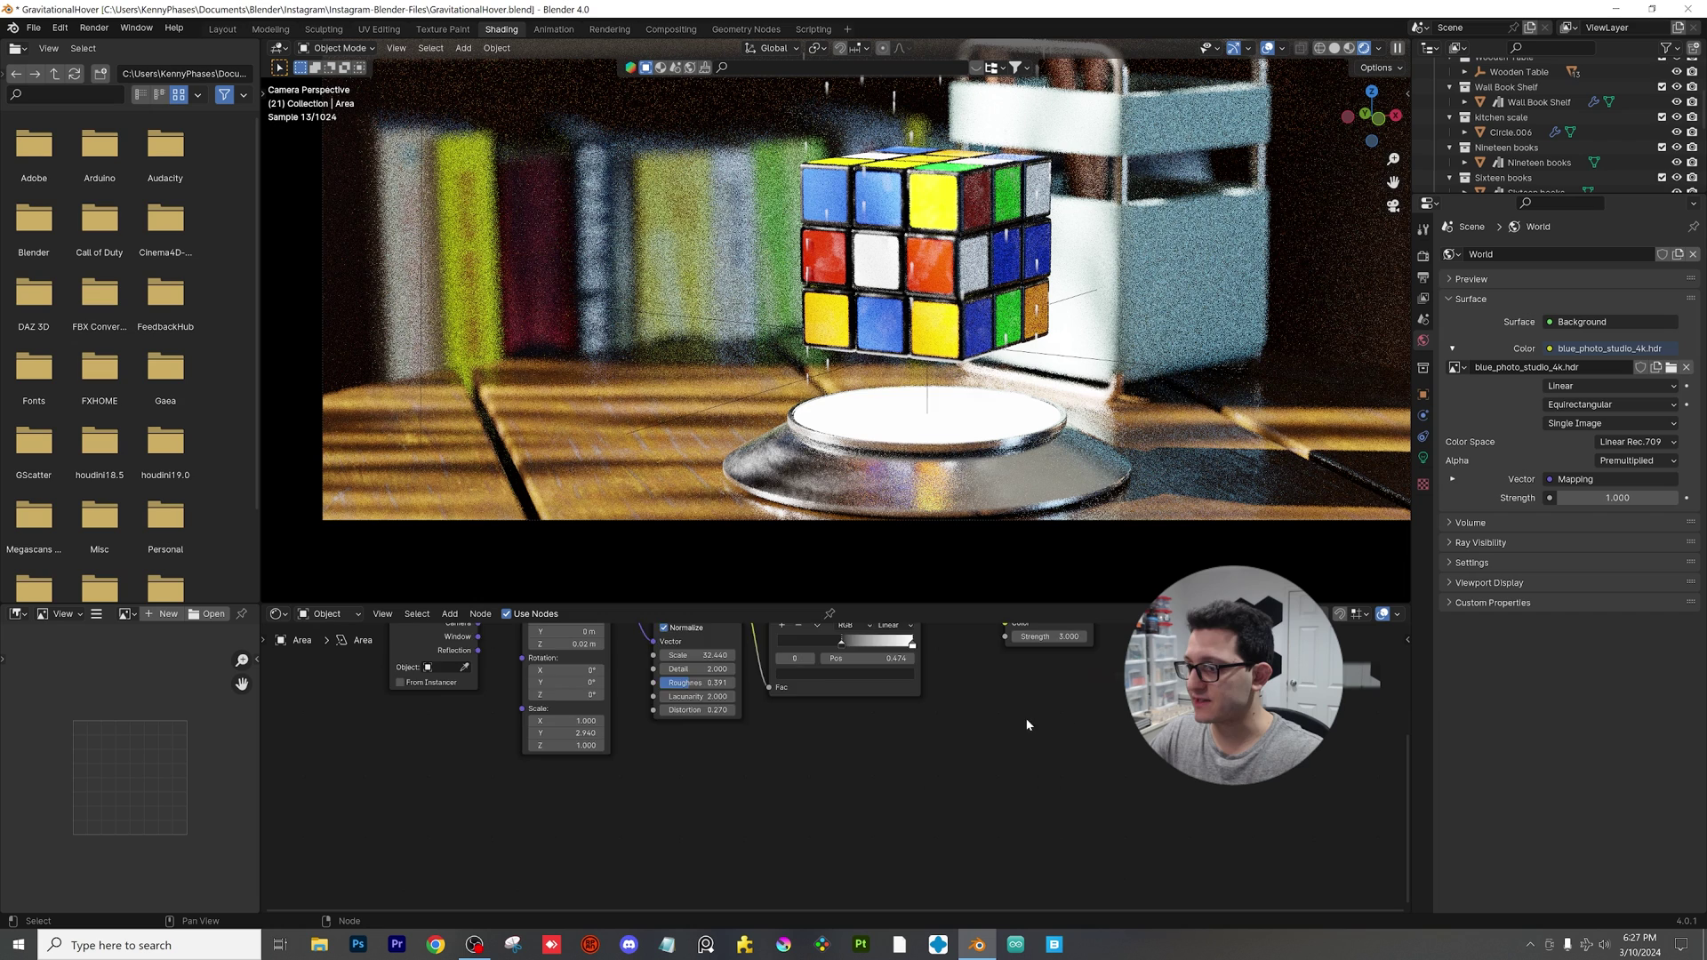
{"action": "middle_click_drag", "start_coordinate": [1027, 724], "coordinate": [940, 818]}
{"action": "scroll", "coordinate": [941, 819], "scroll_direction": "down", "scroll_amount": 1}
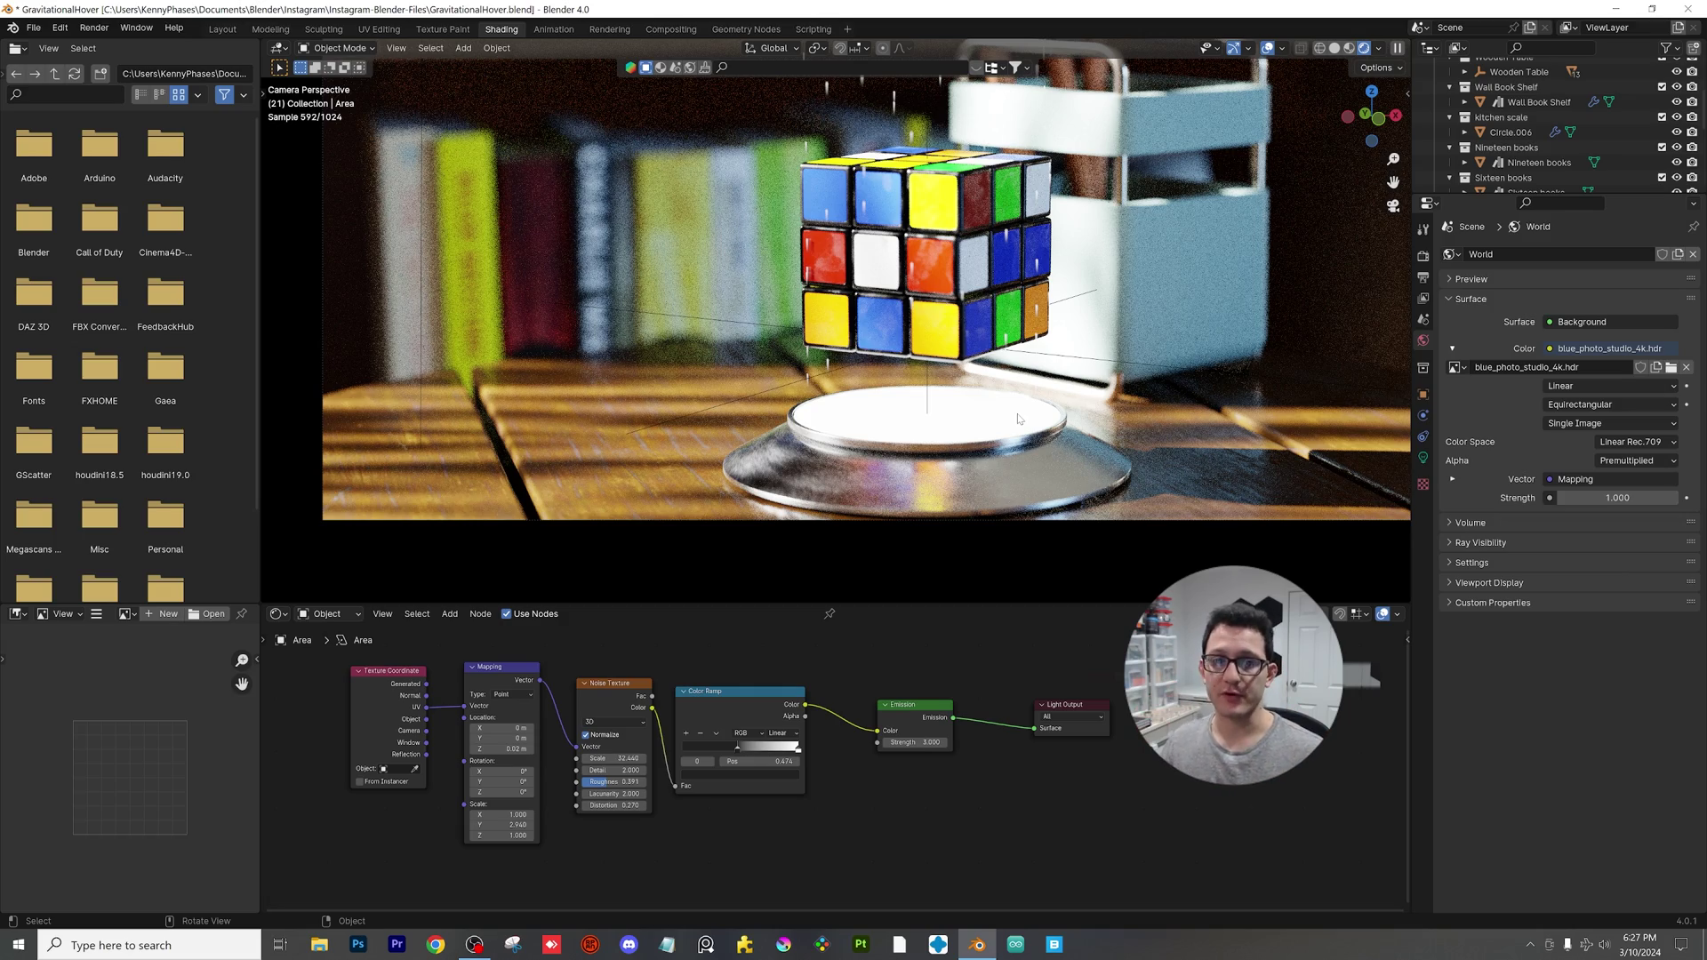
{"action": "key", "text": "space"}
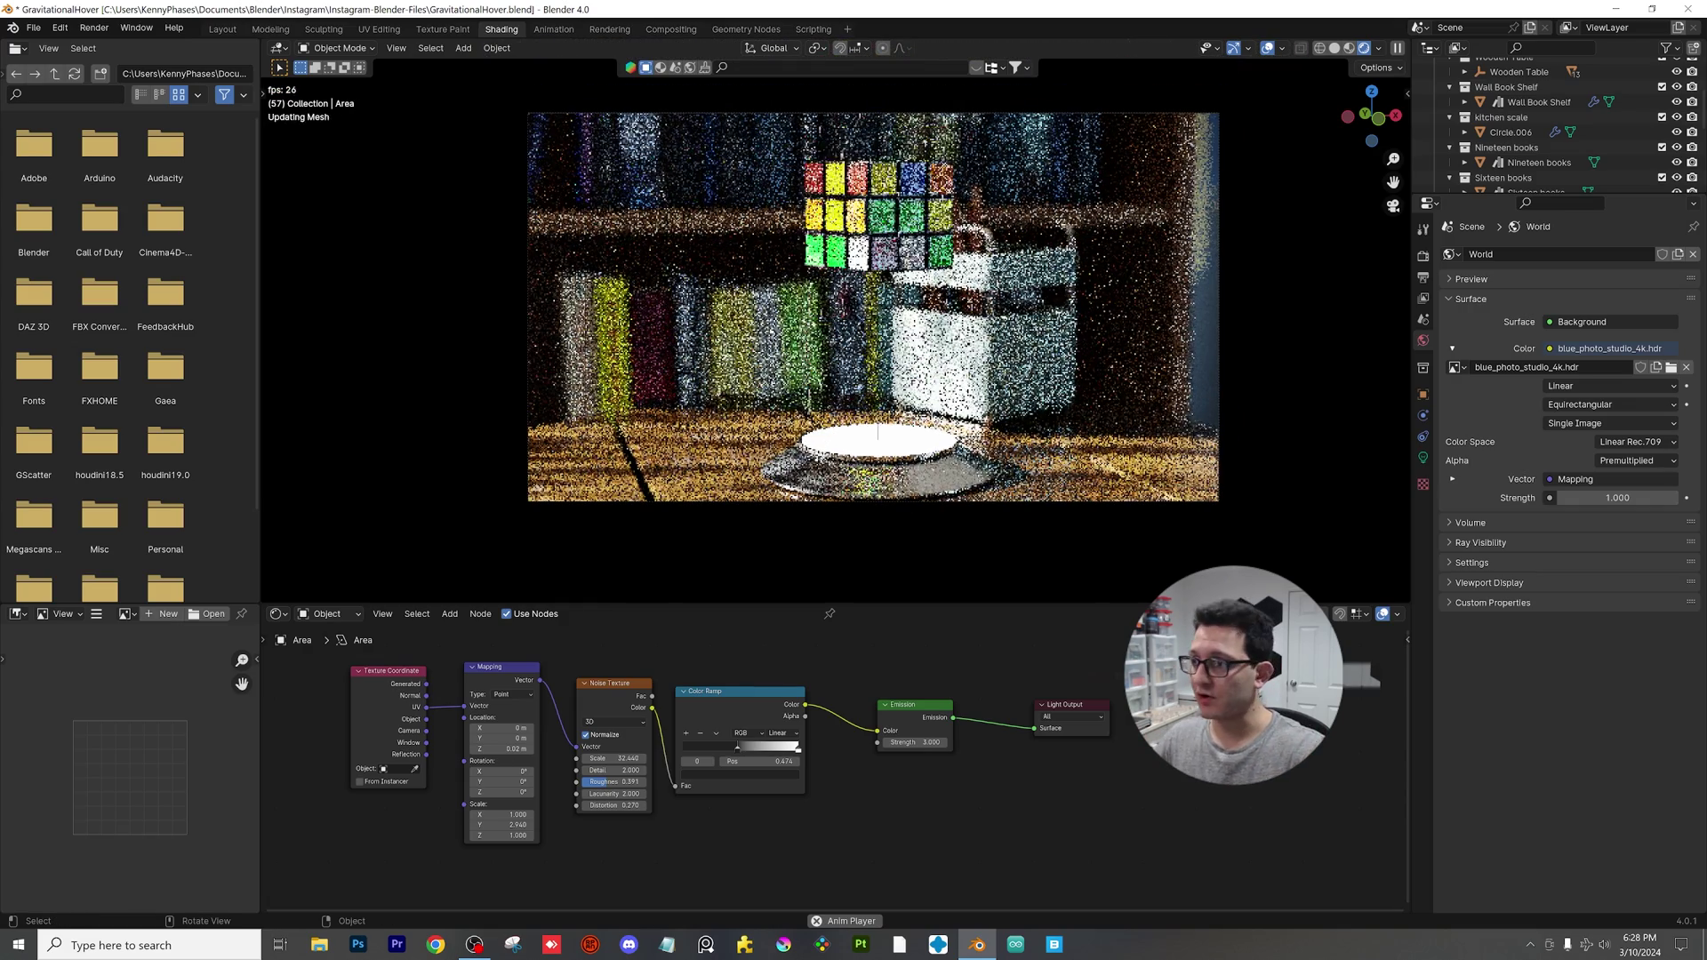
Step: Stop at frame 60, zoom the camera view in, and resume playback to frame 82
{"action": "key", "text": "space"}
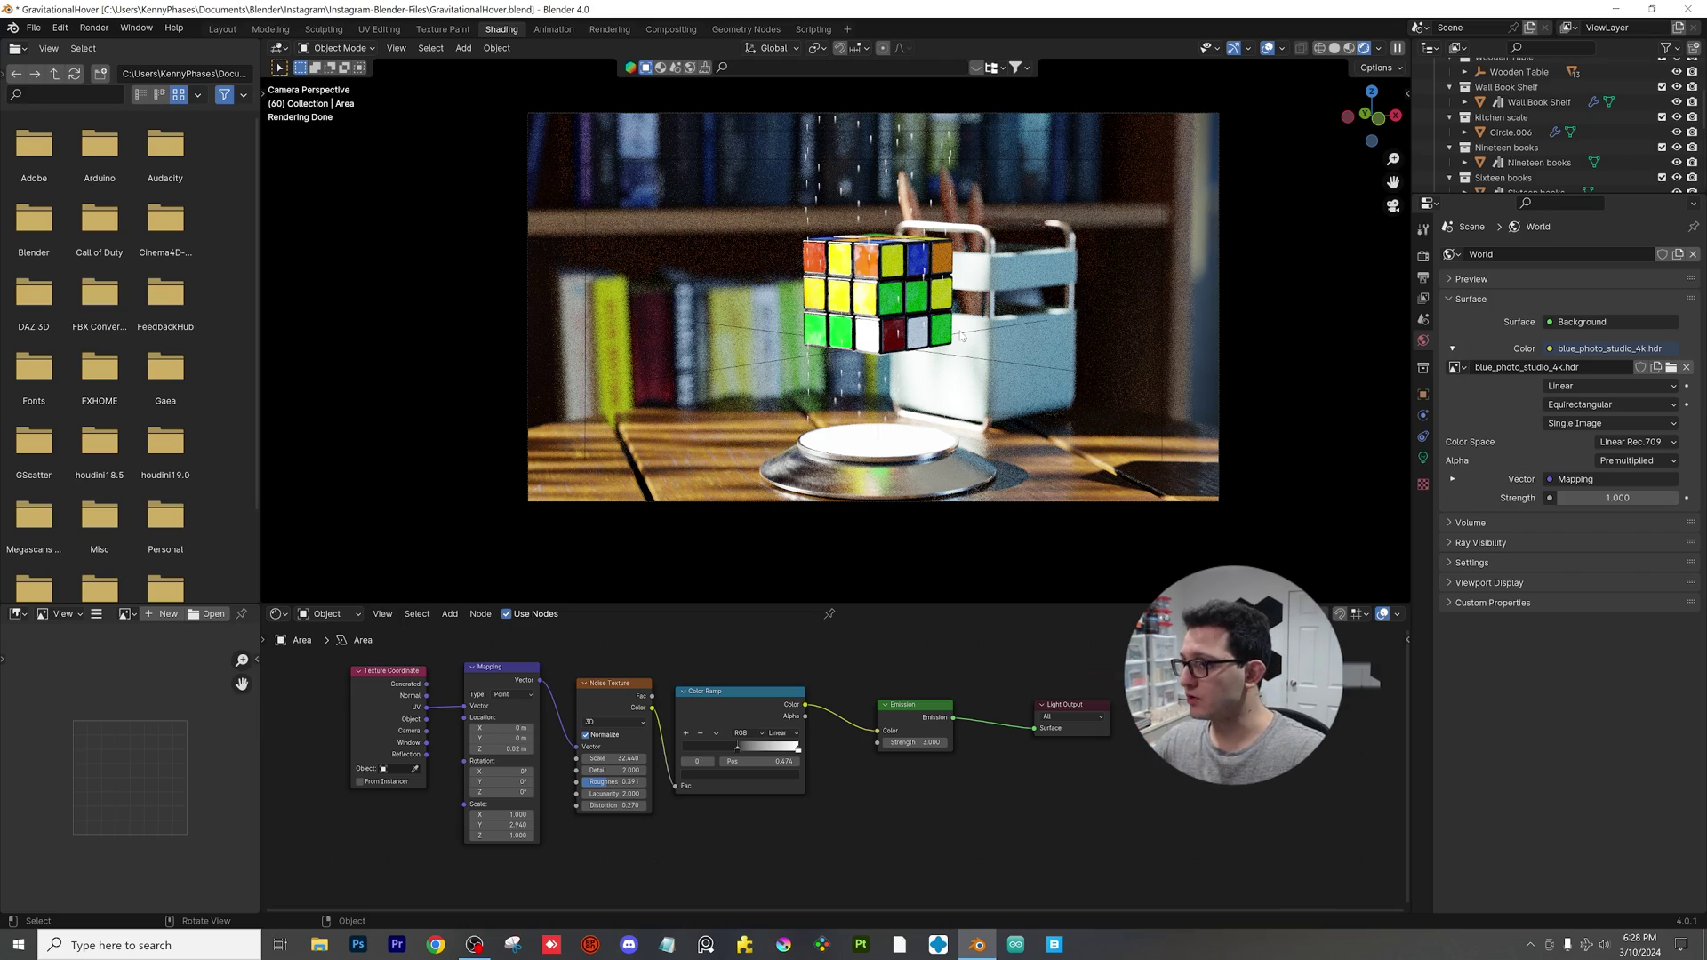
{"action": "scroll", "coordinate": [915, 339], "scroll_direction": "up", "scroll_amount": 3}
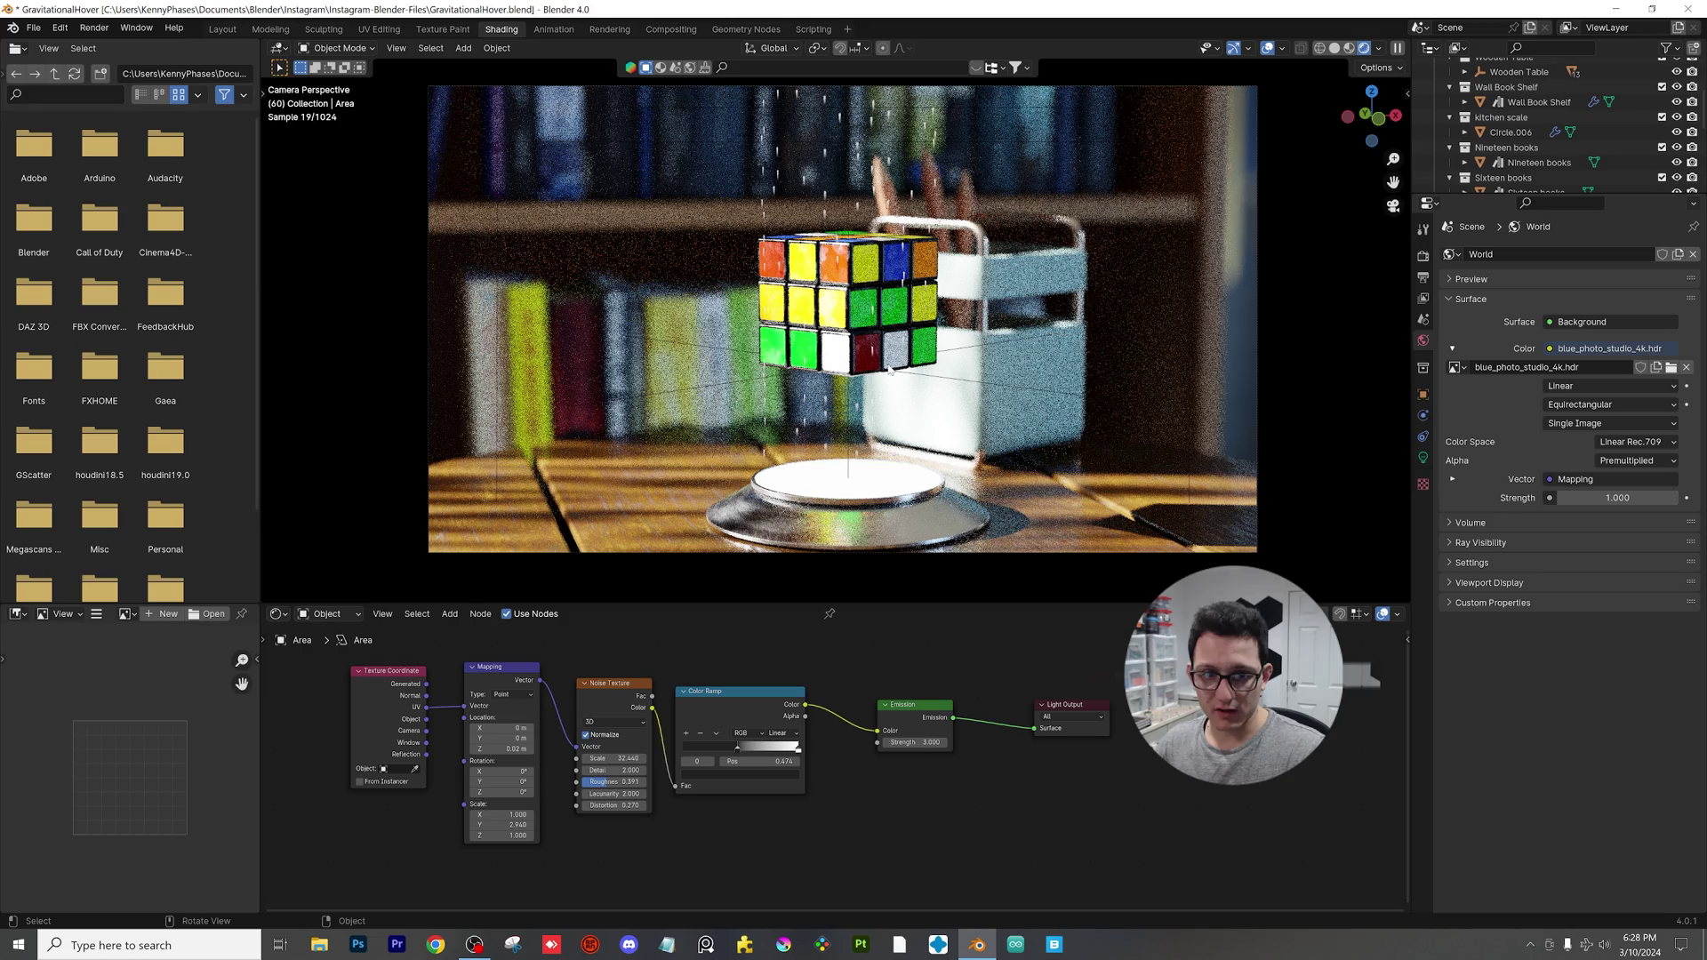
{"action": "key", "text": "space"}
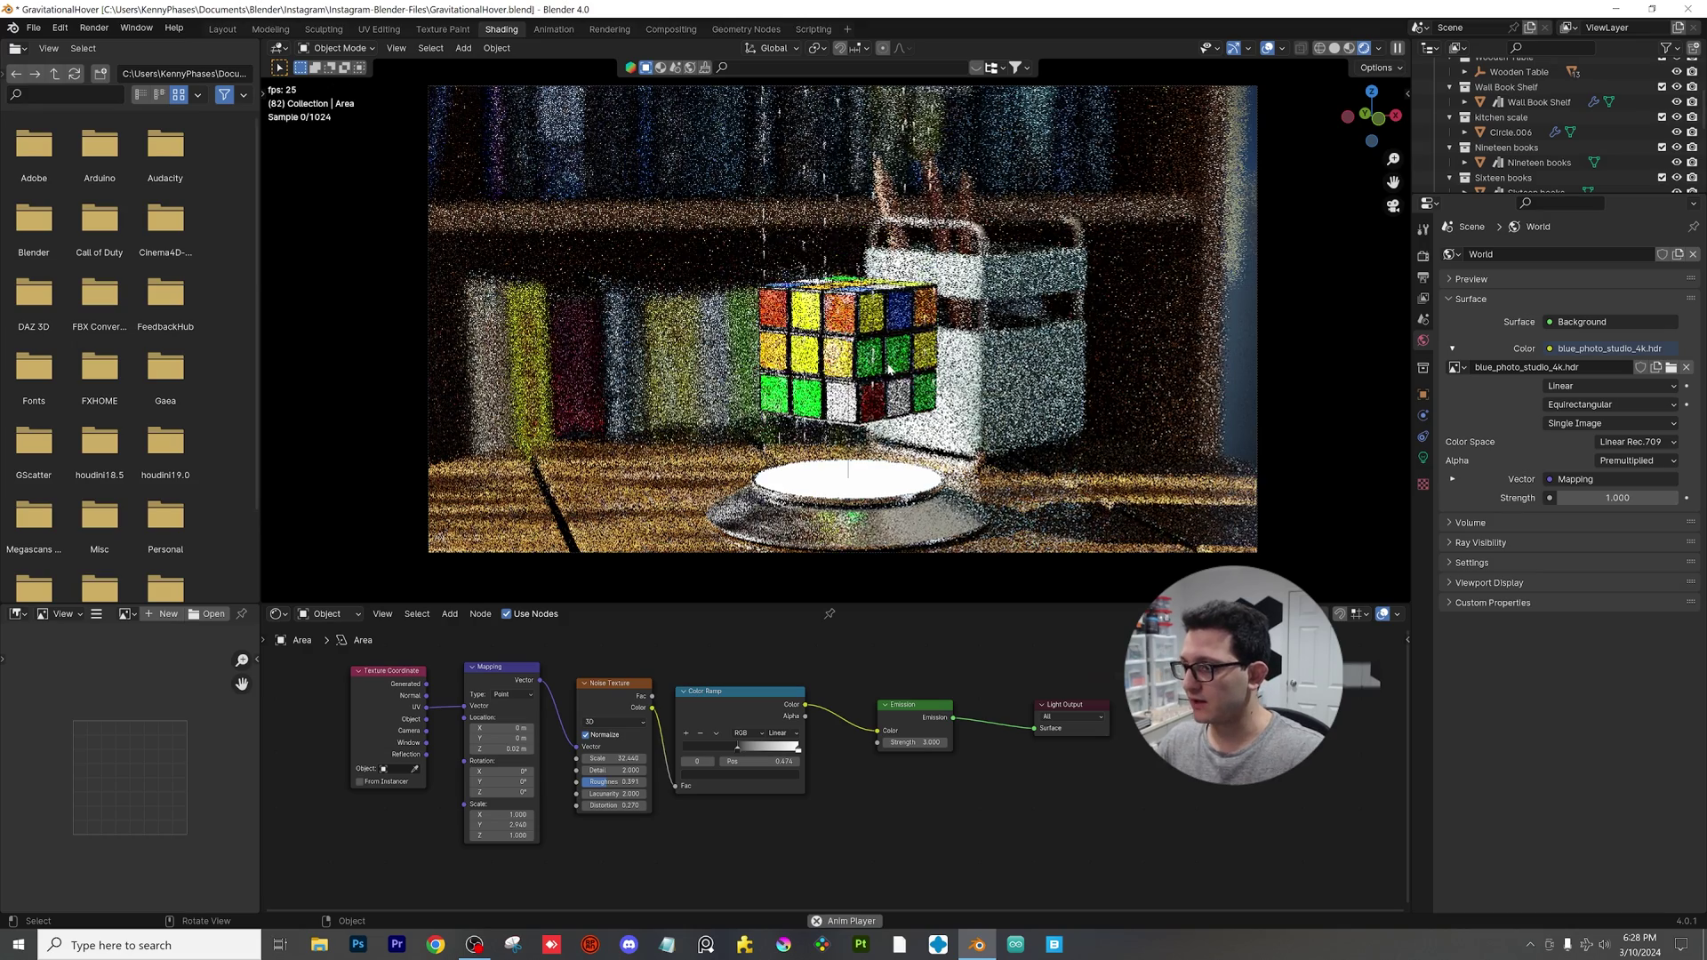